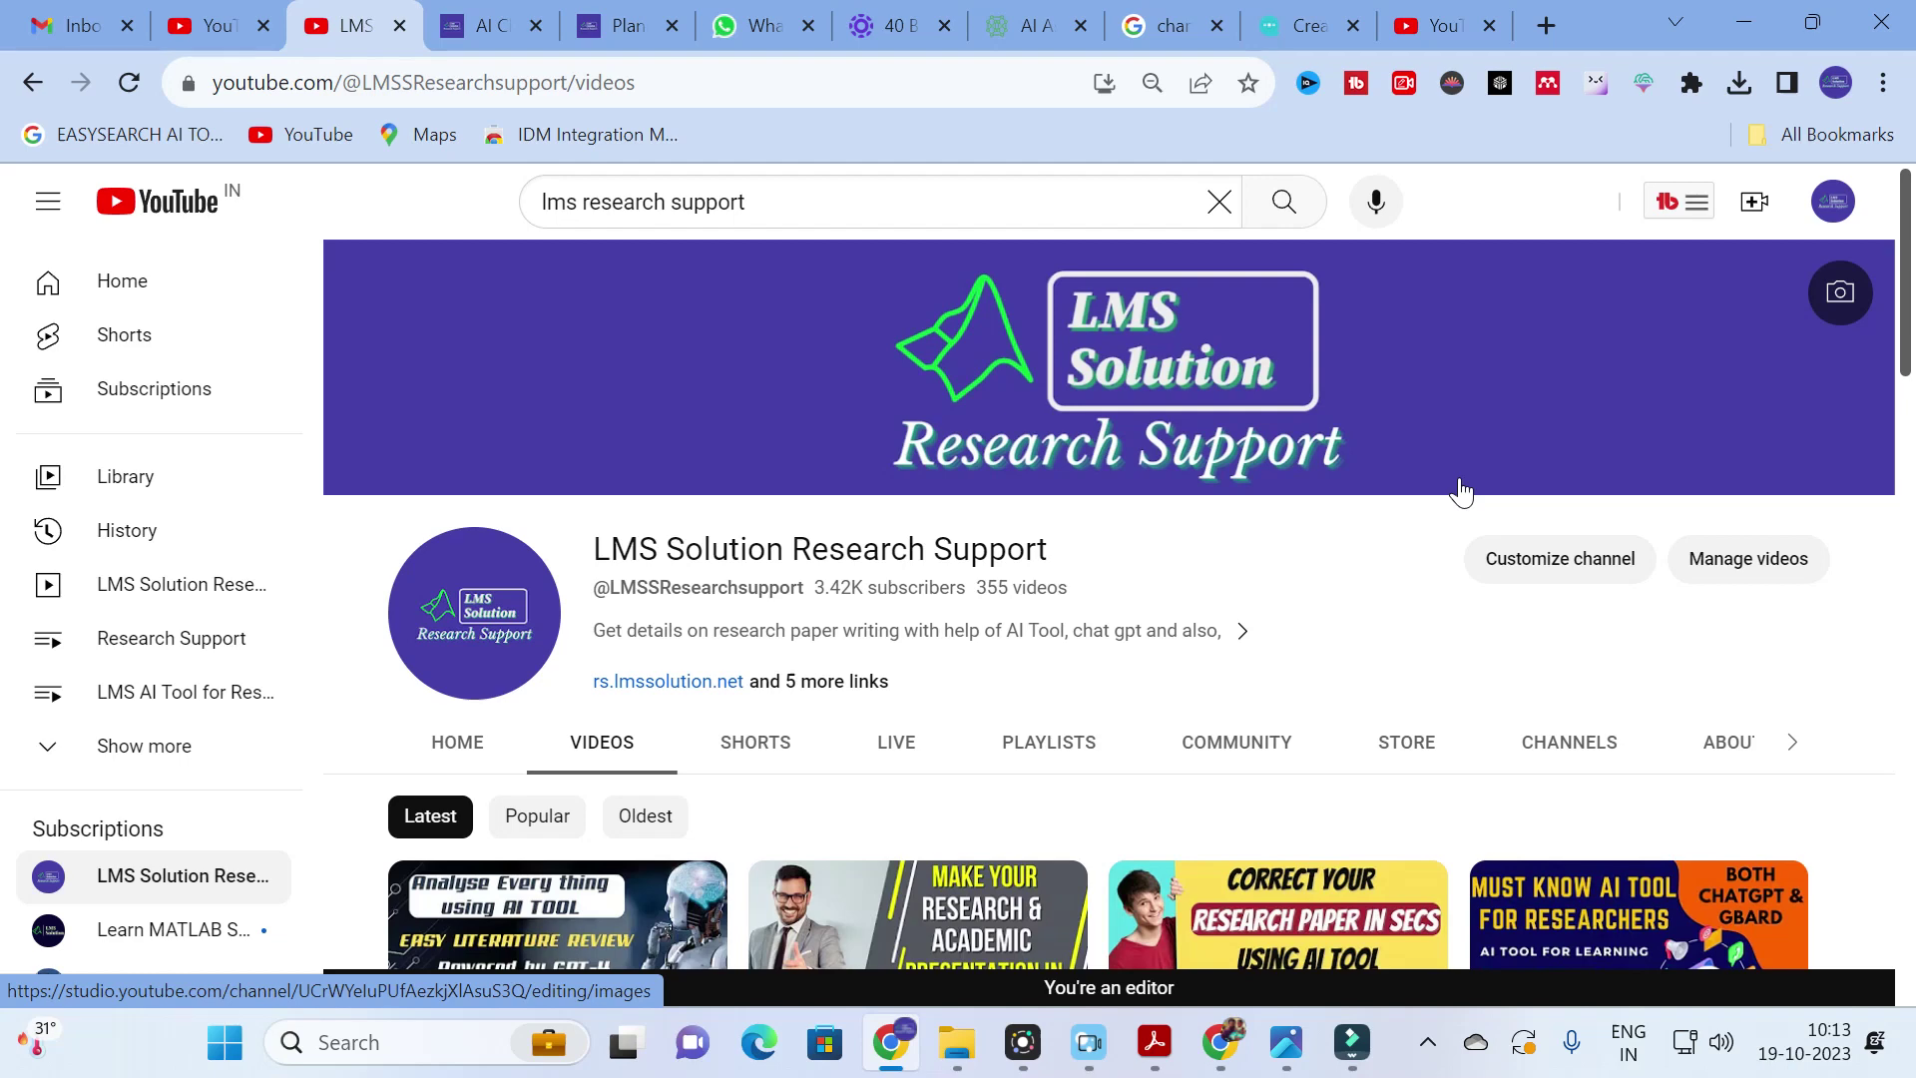
View the research paper writing workshop poster in the image viewer, and close it
{"action": "left_click", "coordinate": [1300, 1065]}
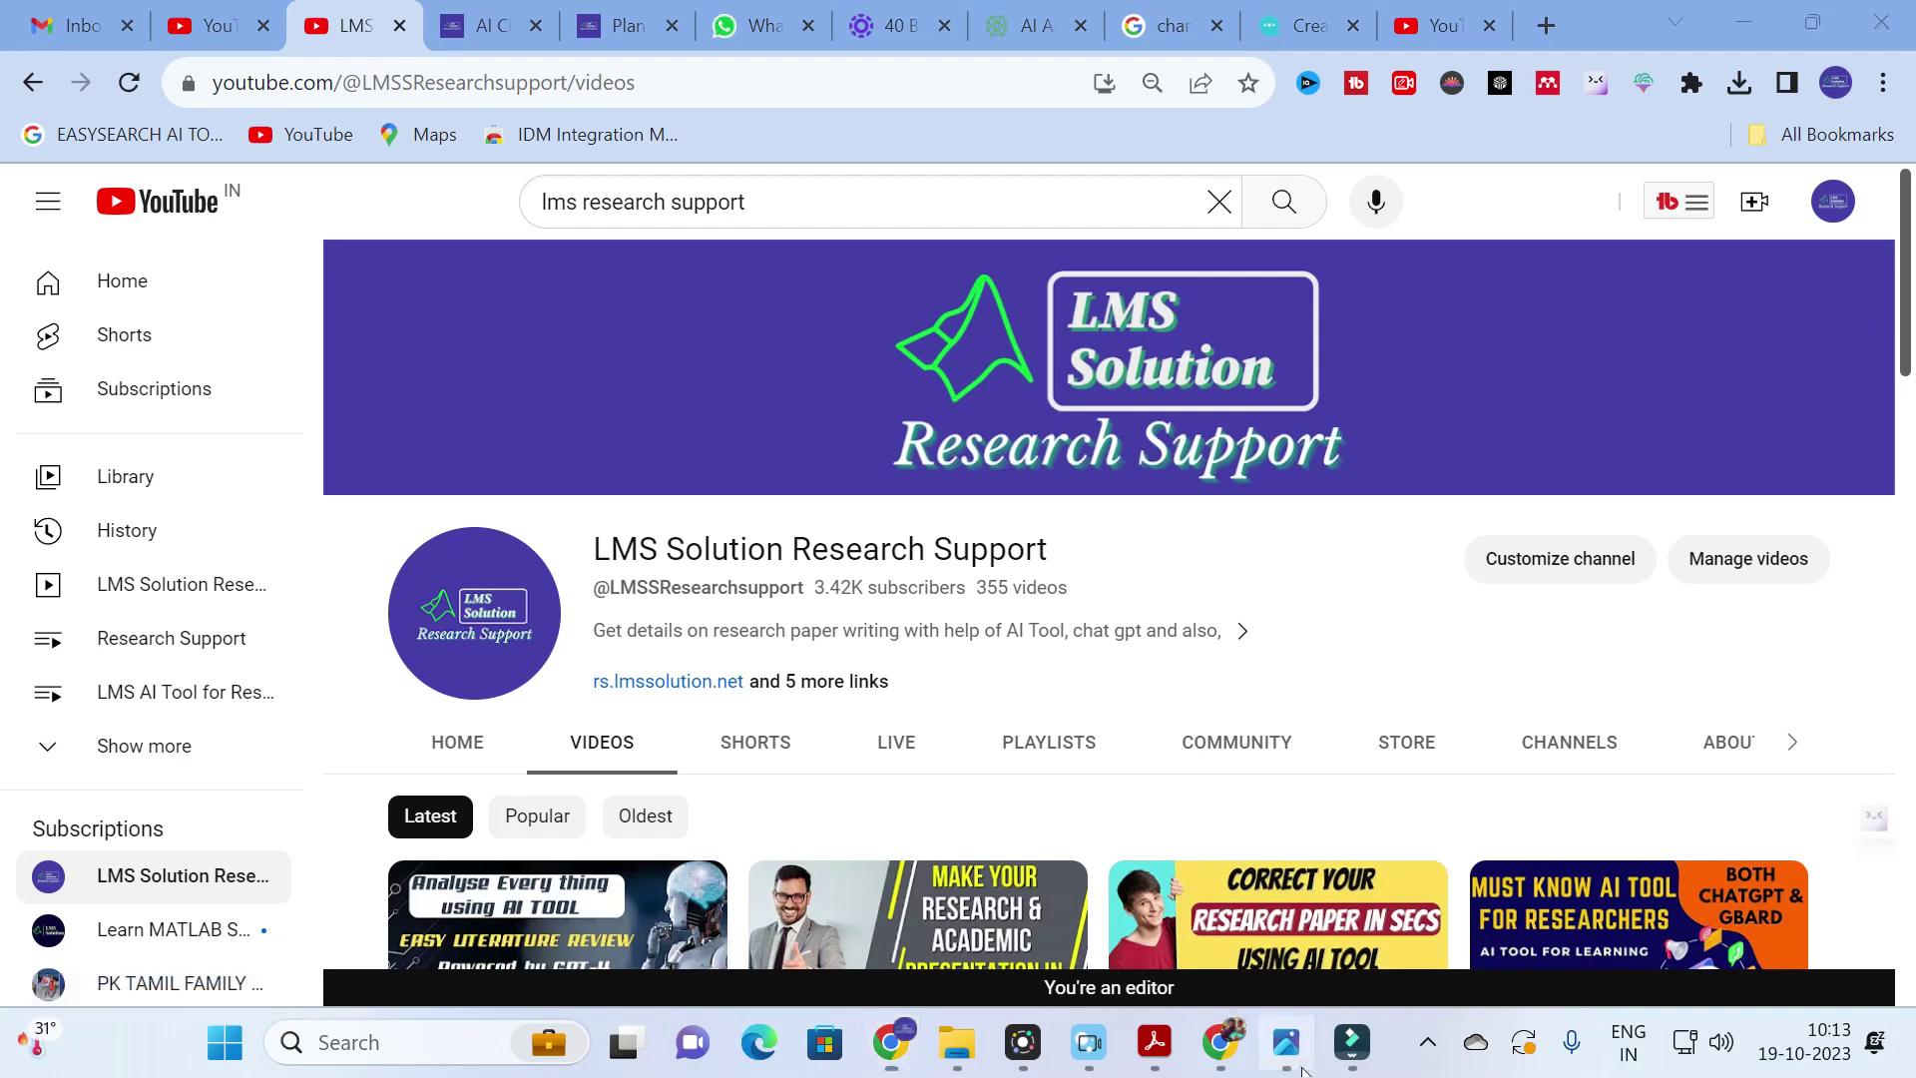
{"action": "left_click", "coordinate": [1285, 76]}
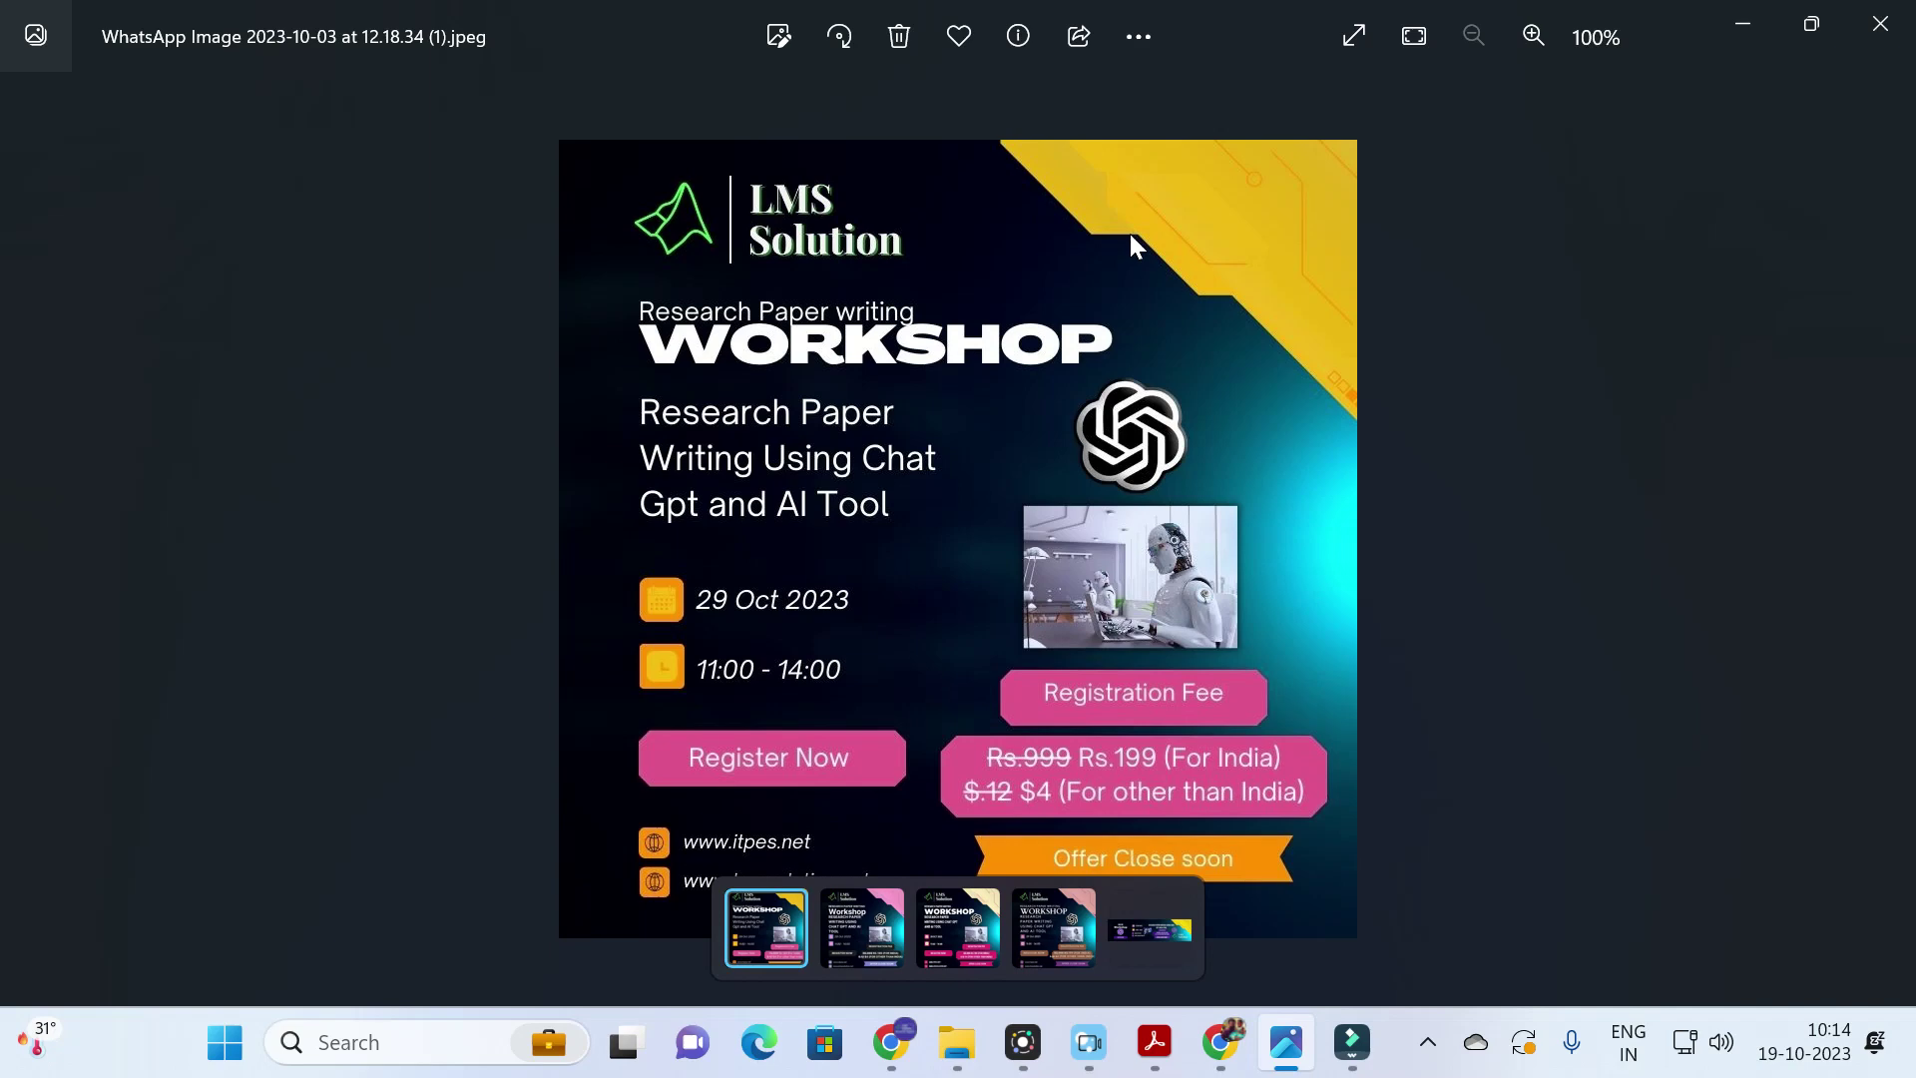
{"action": "left_click", "coordinate": [1879, 23]}
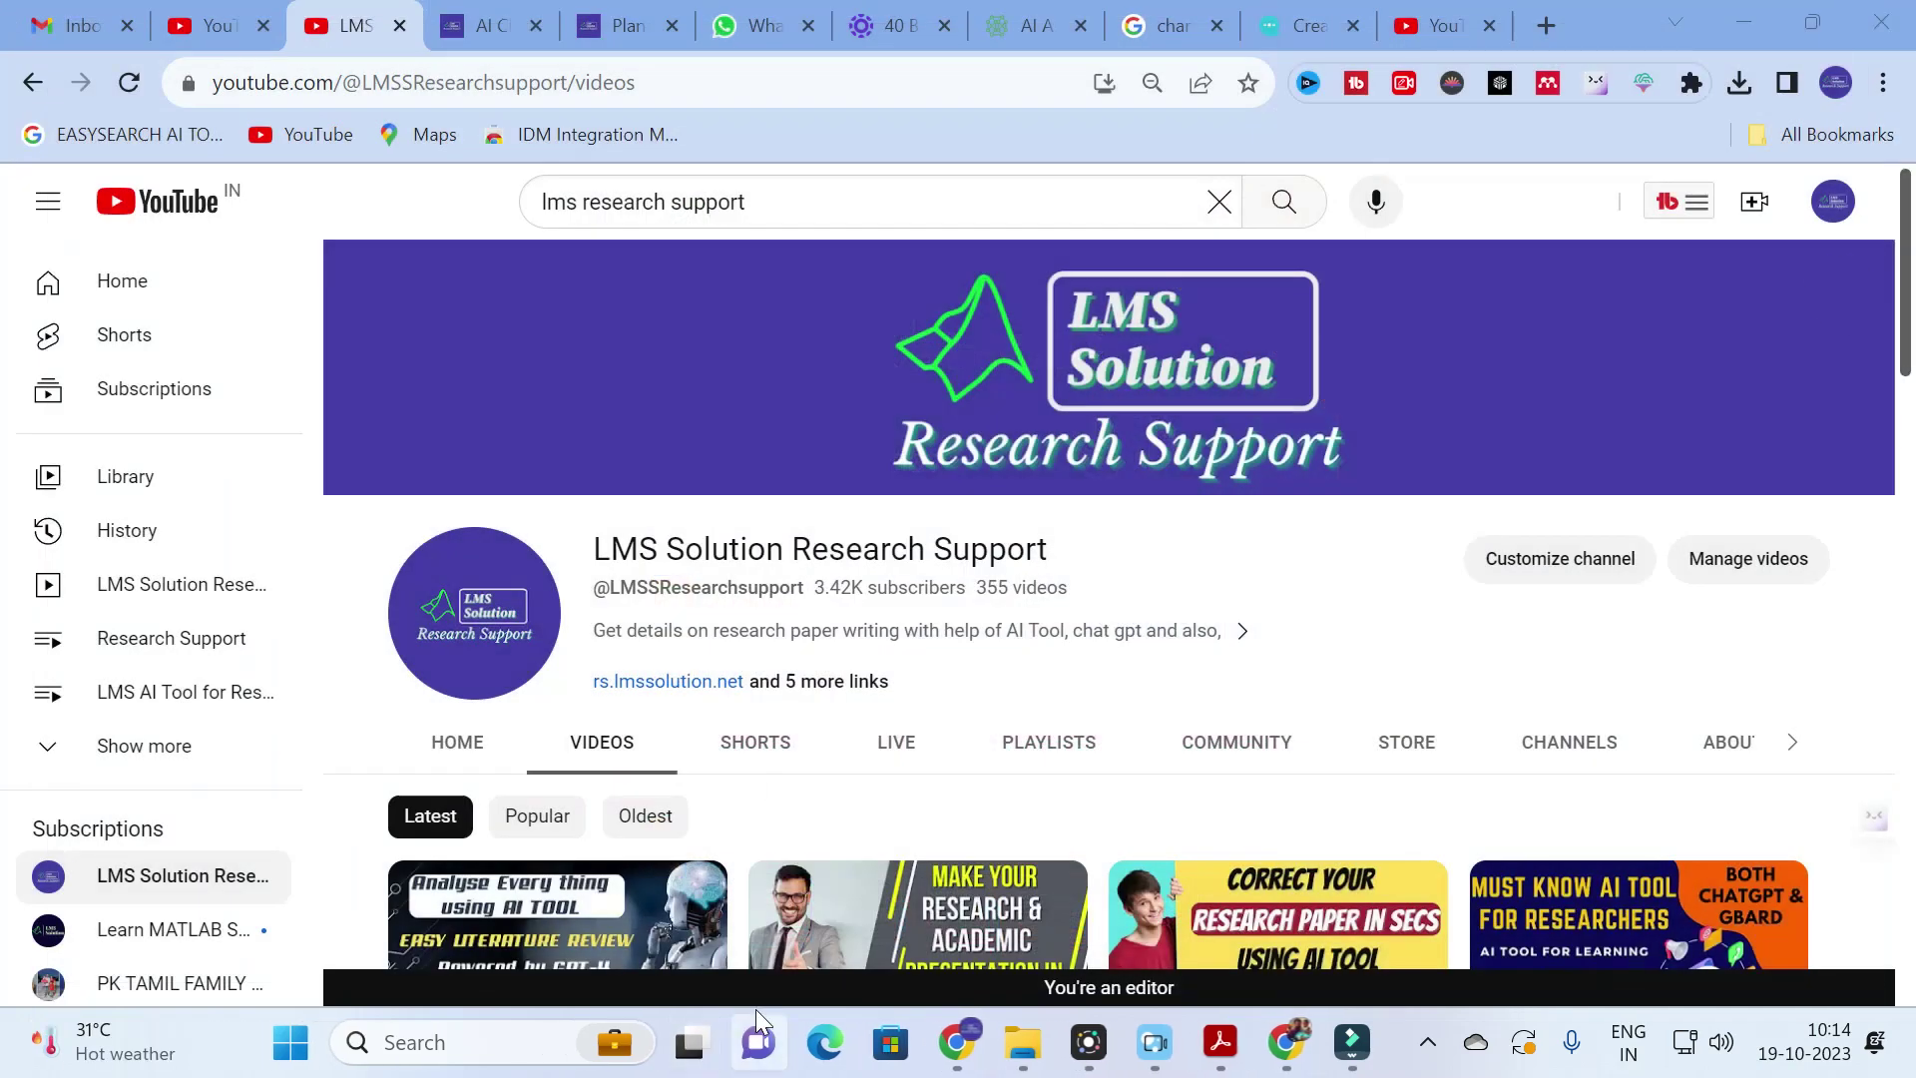
Open the ChartAI site from the Google results for "chart ai" and start a new chat
{"action": "left_click", "coordinate": [958, 1044]}
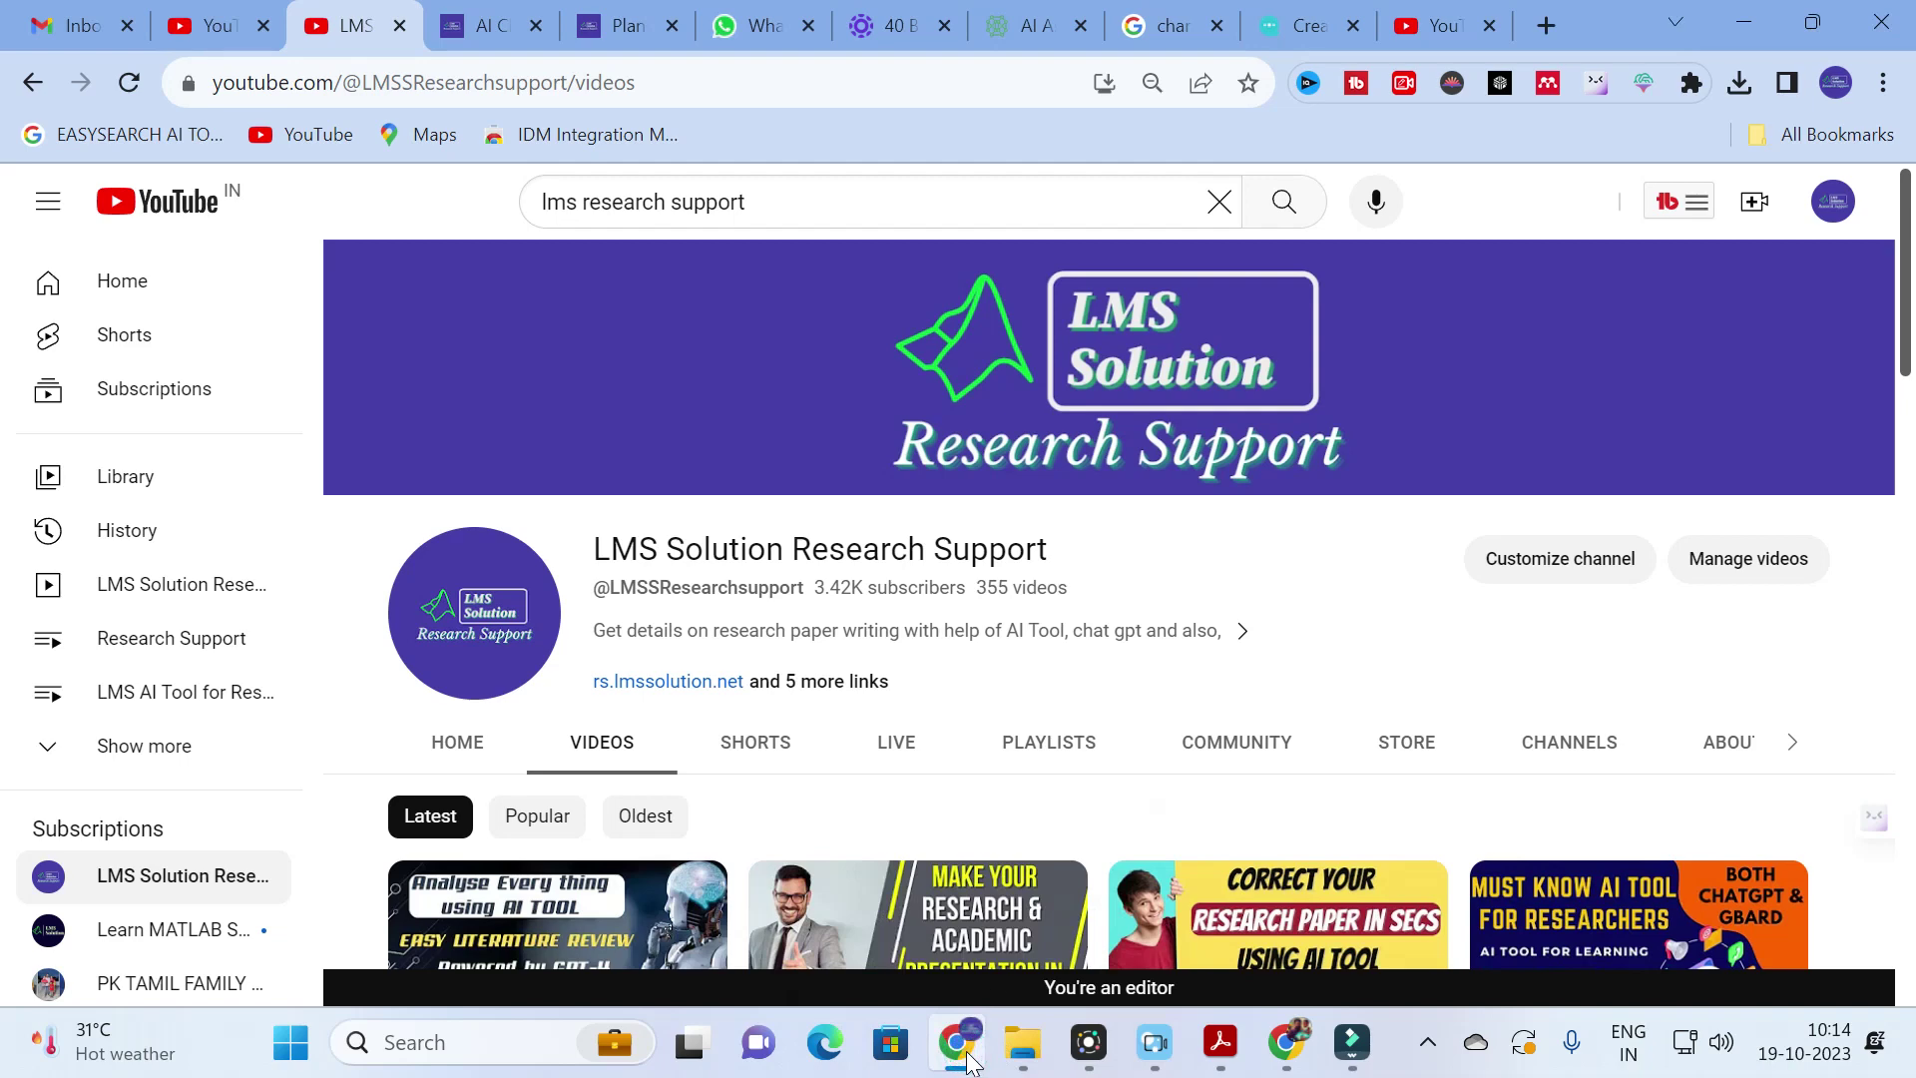
{"action": "left_click", "coordinate": [1173, 18]}
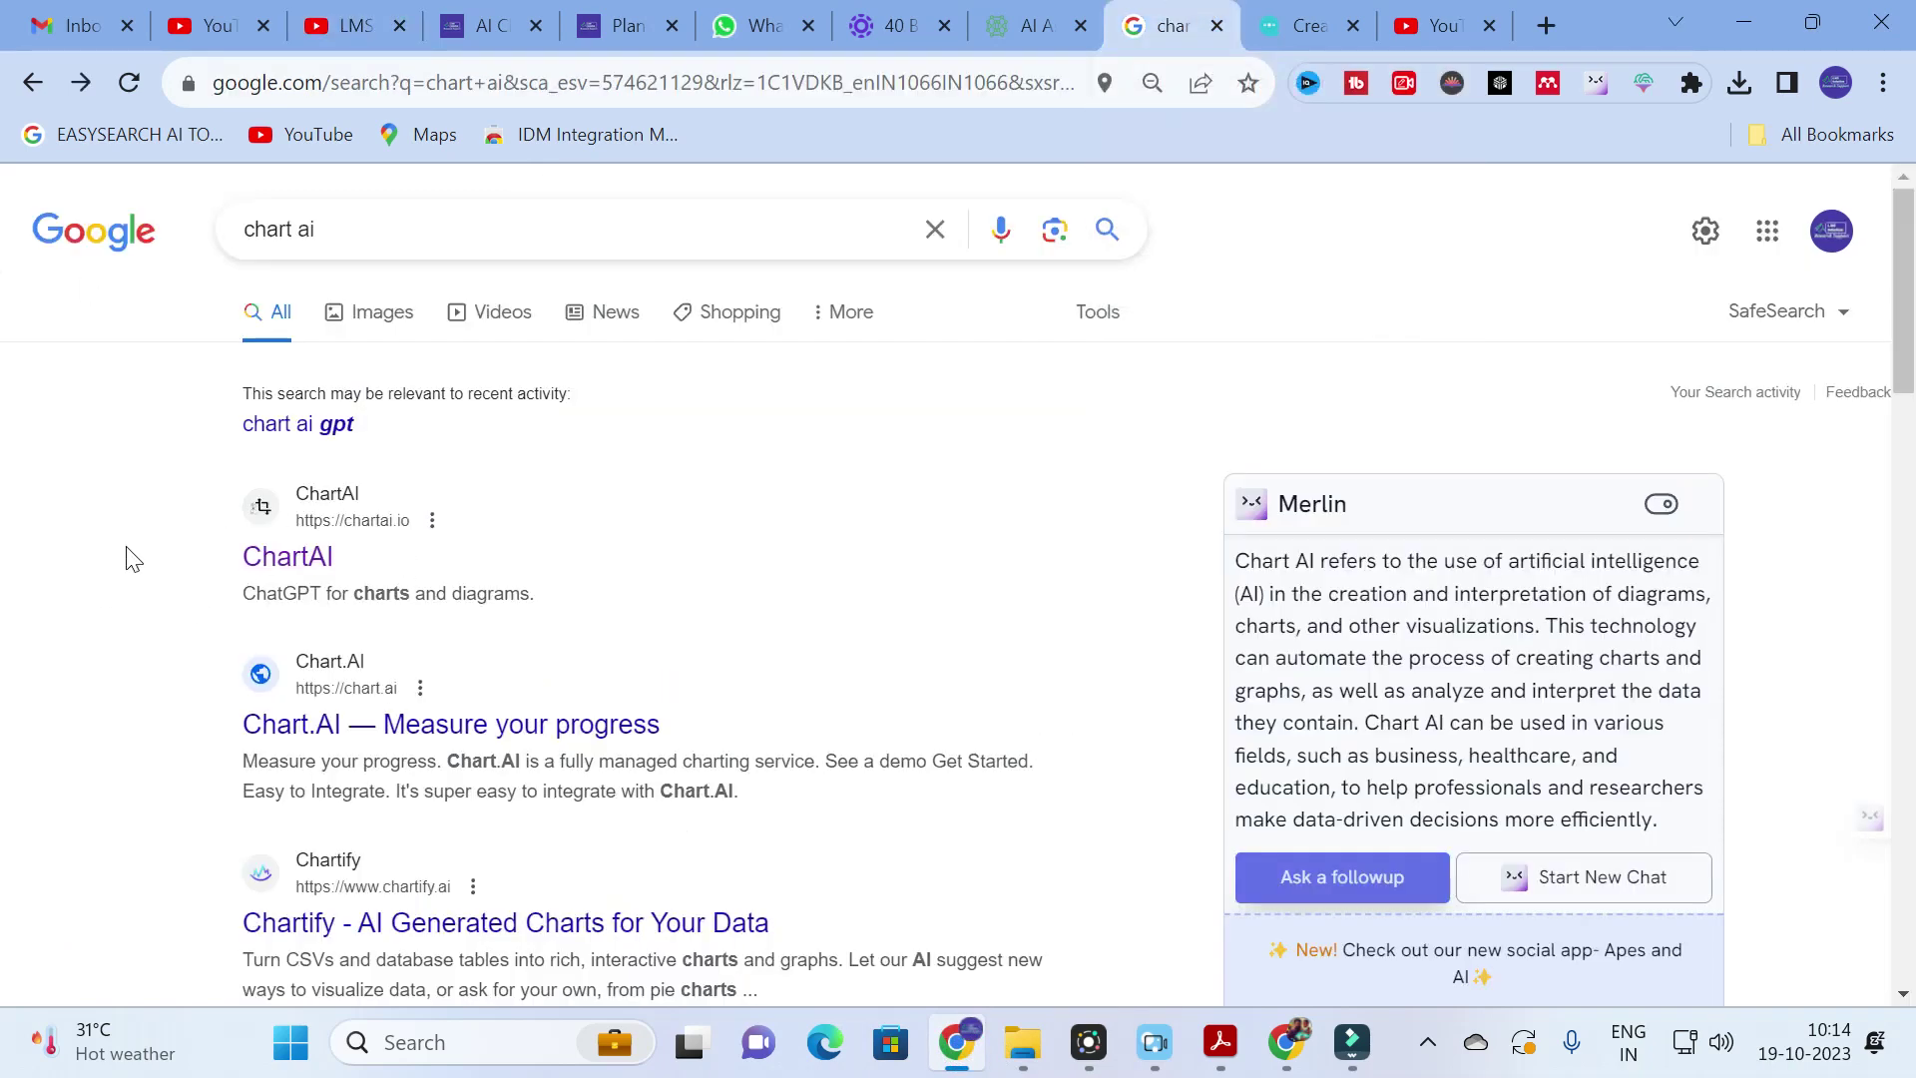
{"action": "left_click", "coordinate": [302, 570]}
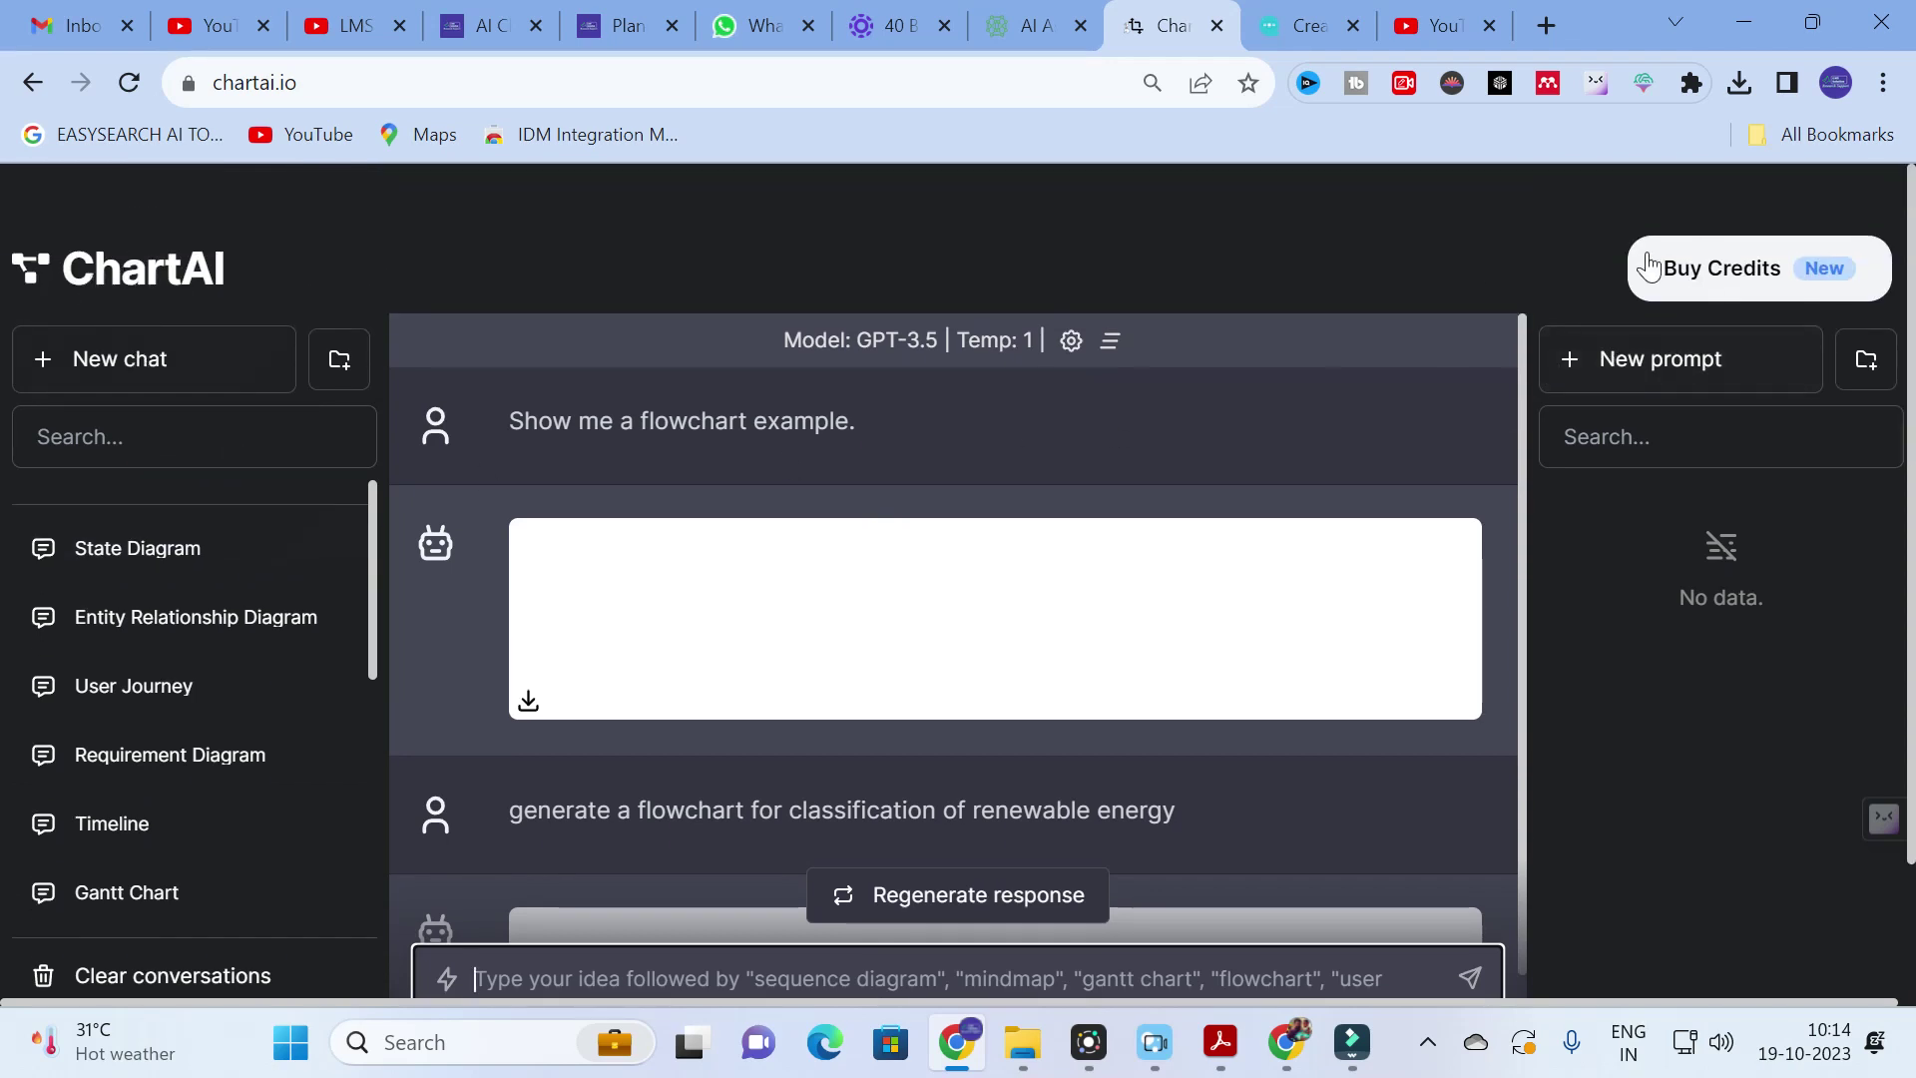
{"action": "left_click", "coordinate": [99, 365]}
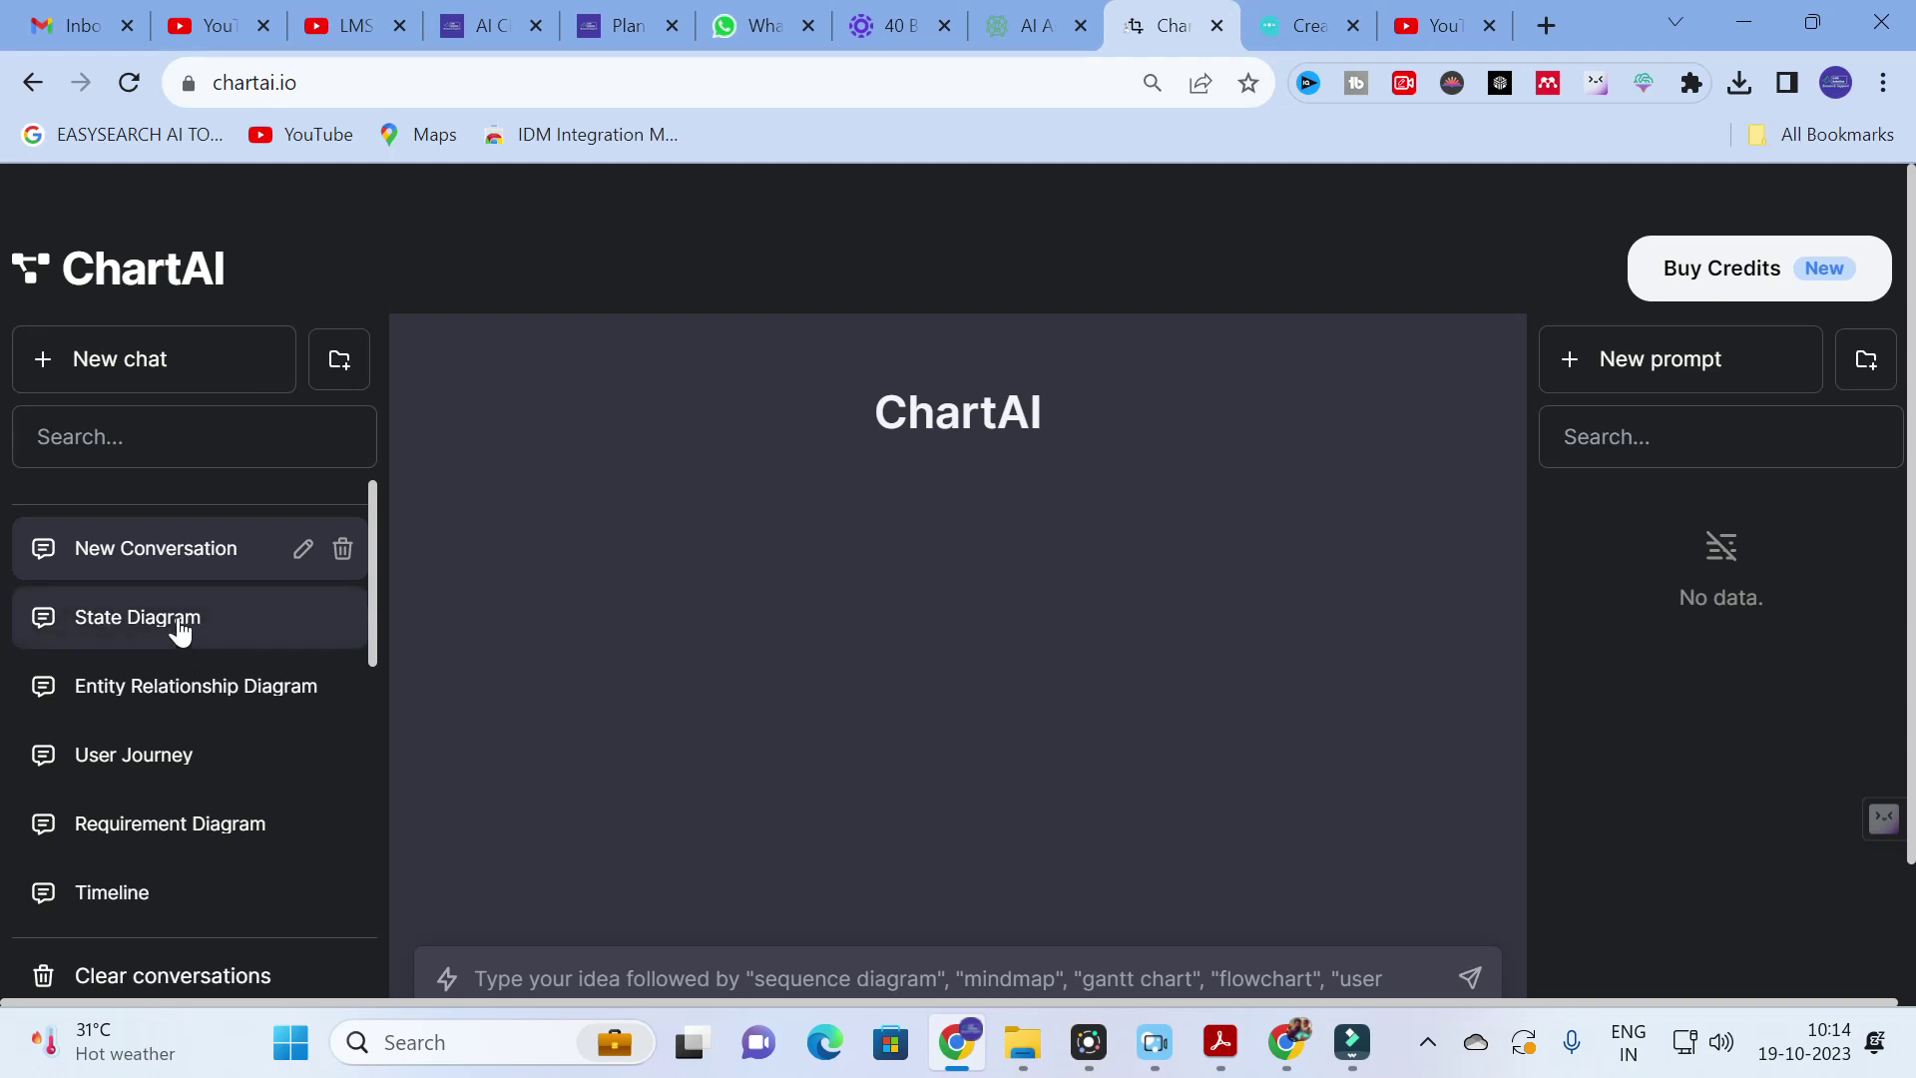
{"action": "scroll", "coordinate": [334, 698], "scroll_direction": "down", "scroll_amount": 2}
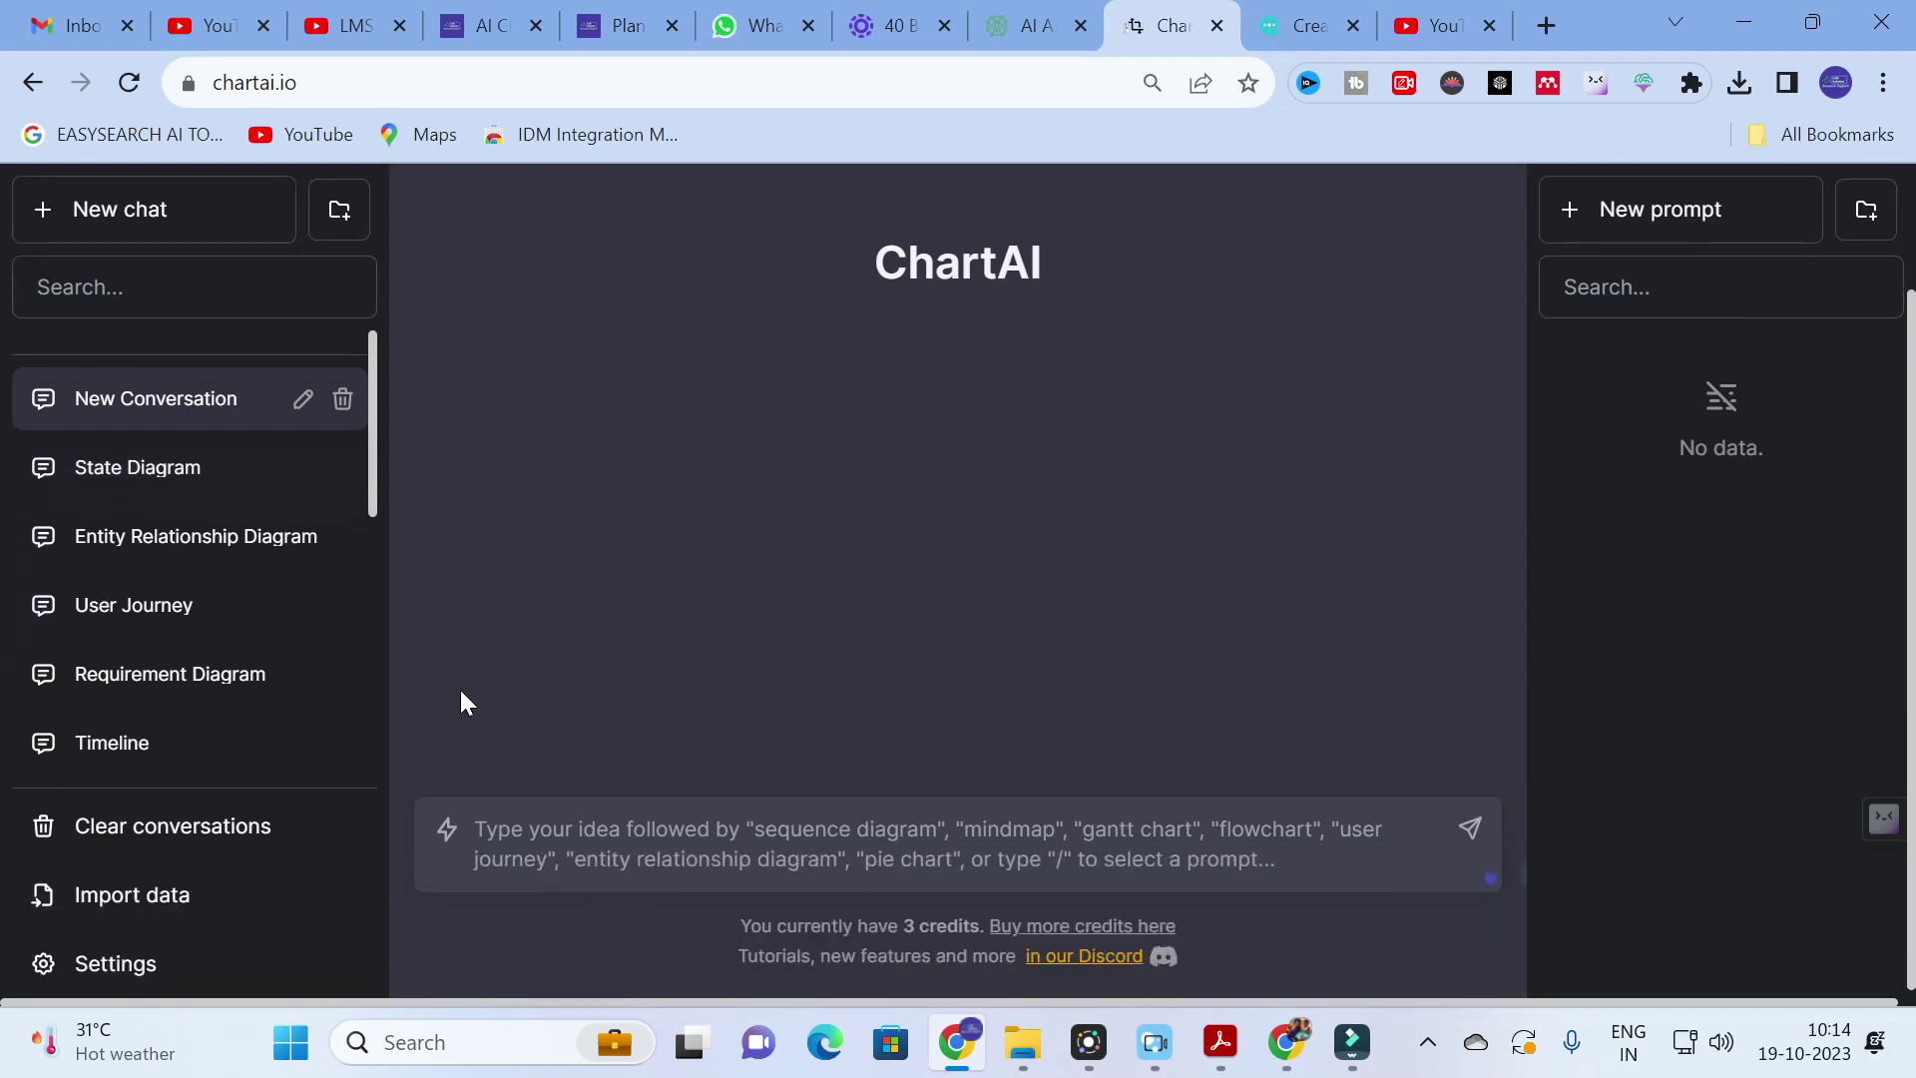
View the State Diagram, Entity Relationship Diagram, User Journey, Requirement Diagram and Timeline example conversations
{"action": "left_click", "coordinate": [158, 475]}
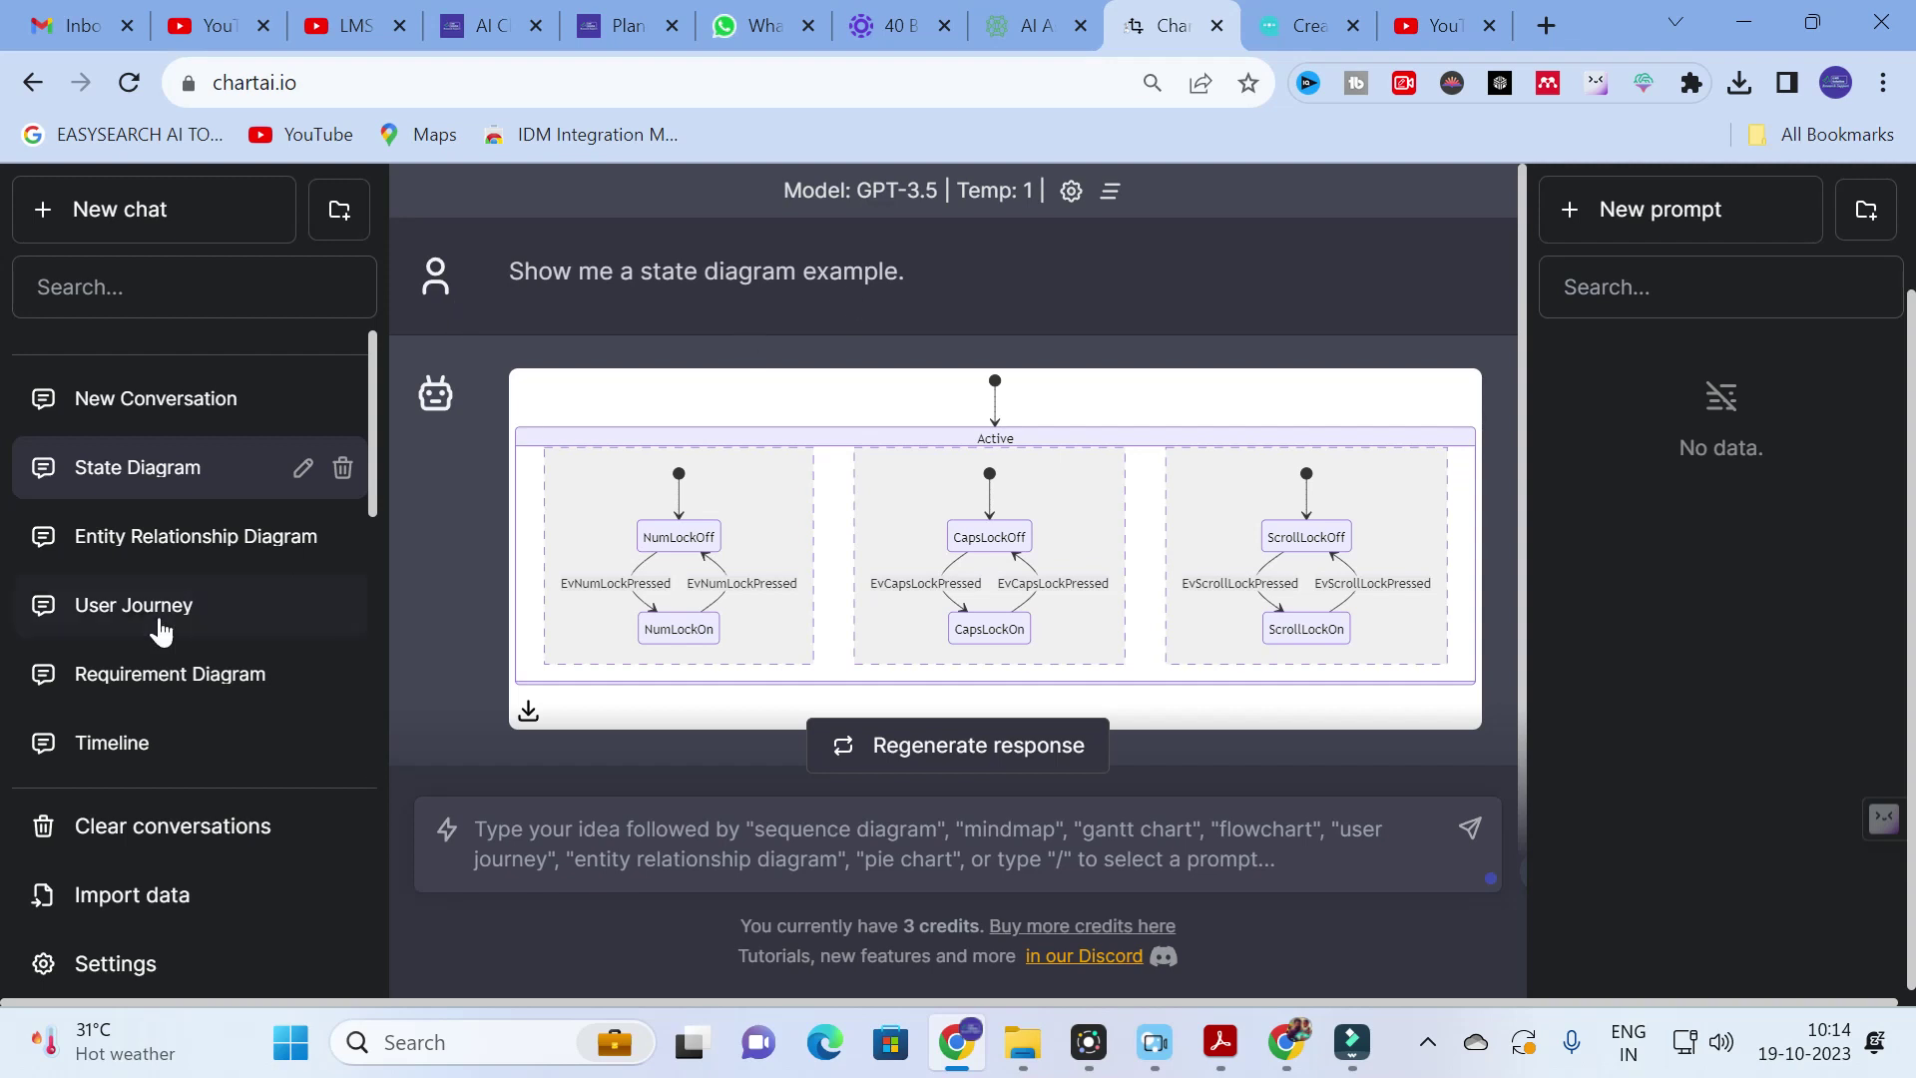
{"action": "left_click", "coordinate": [194, 543]}
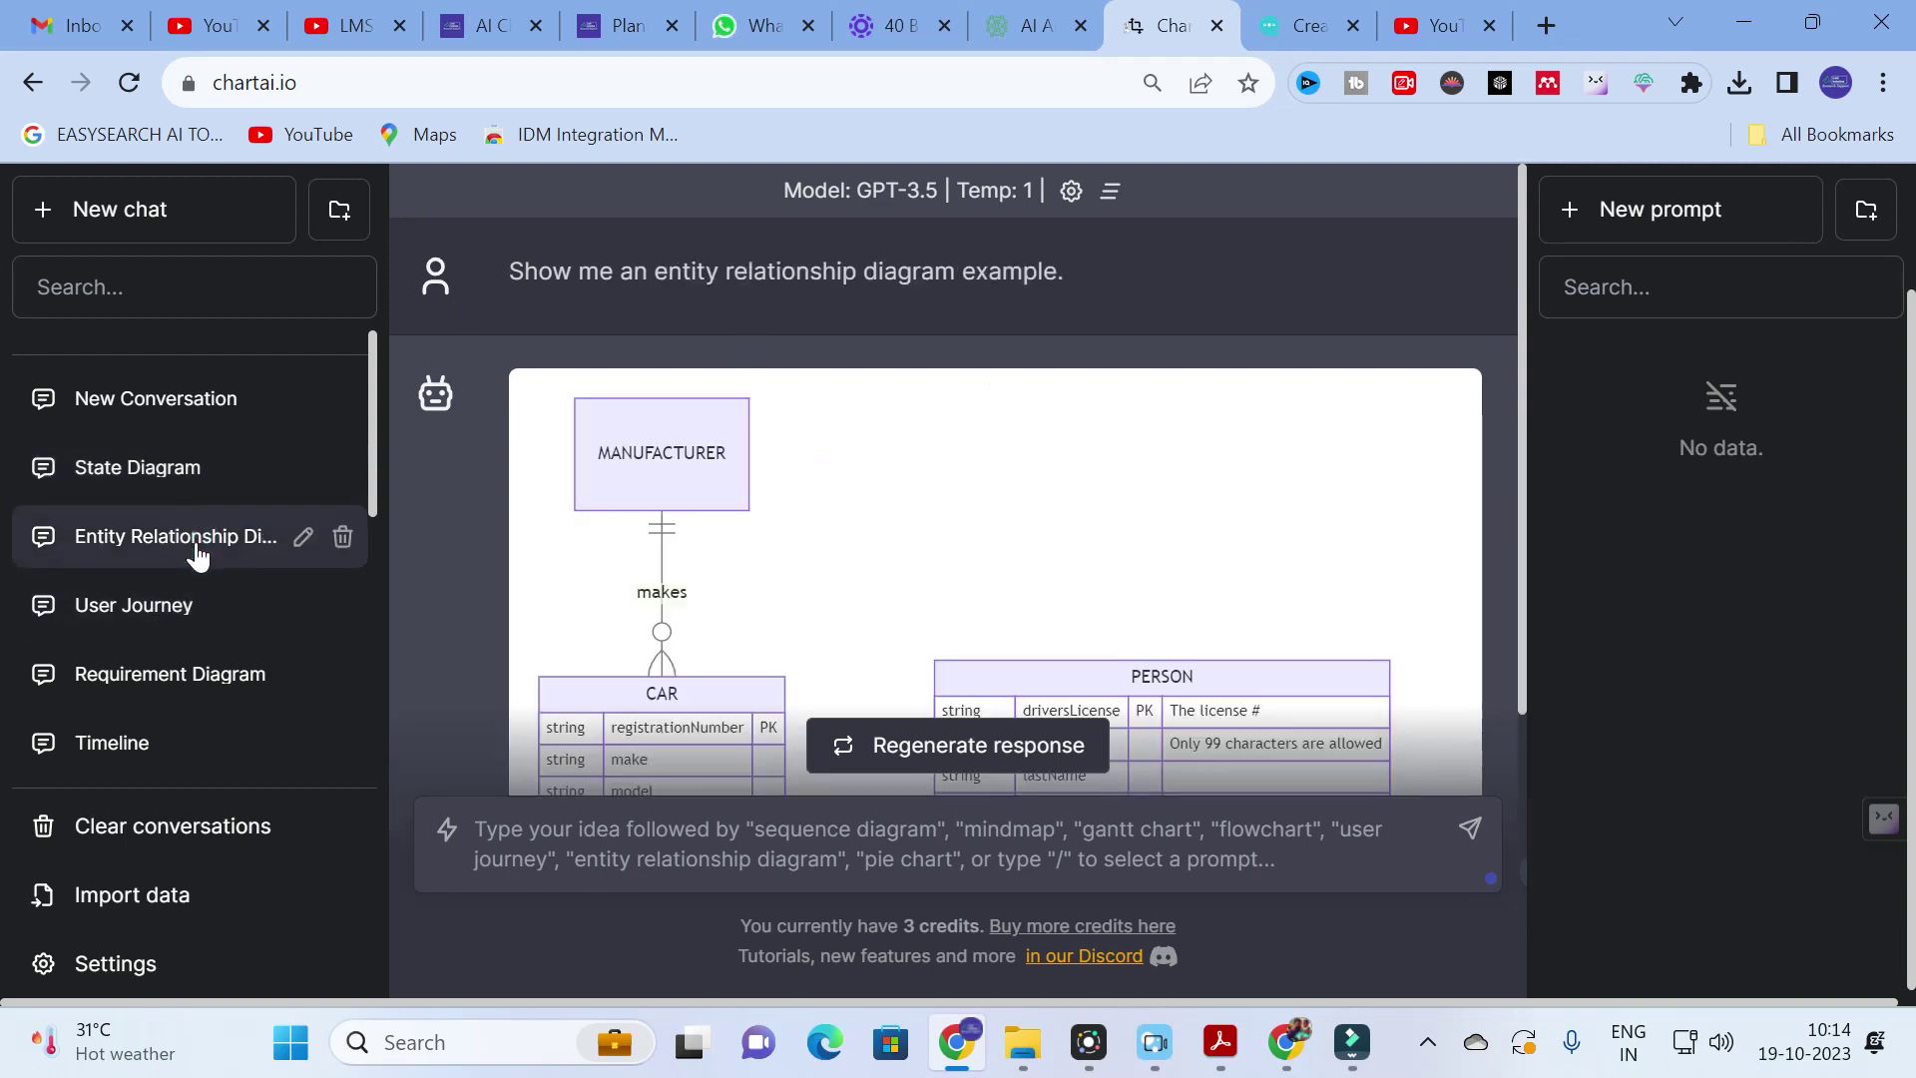
{"action": "left_click", "coordinate": [128, 617]}
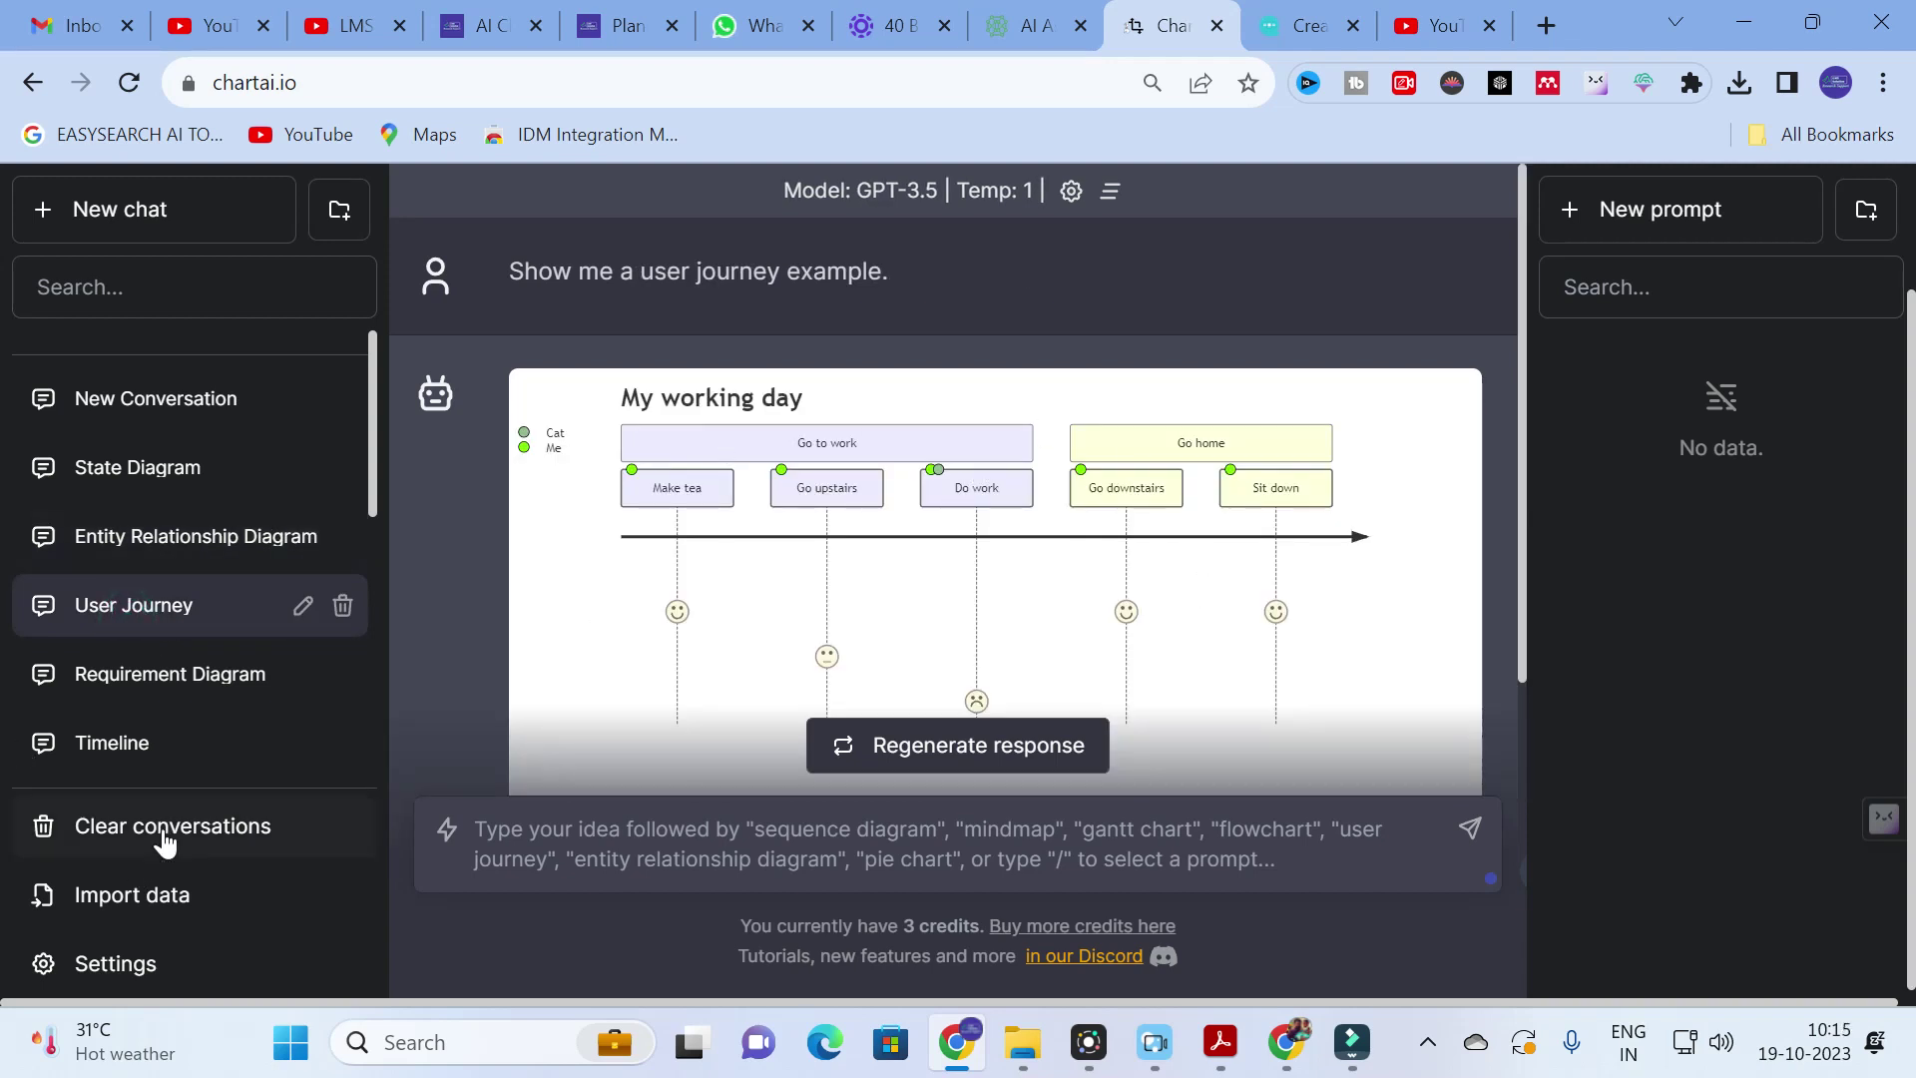
{"action": "left_click", "coordinate": [172, 685]}
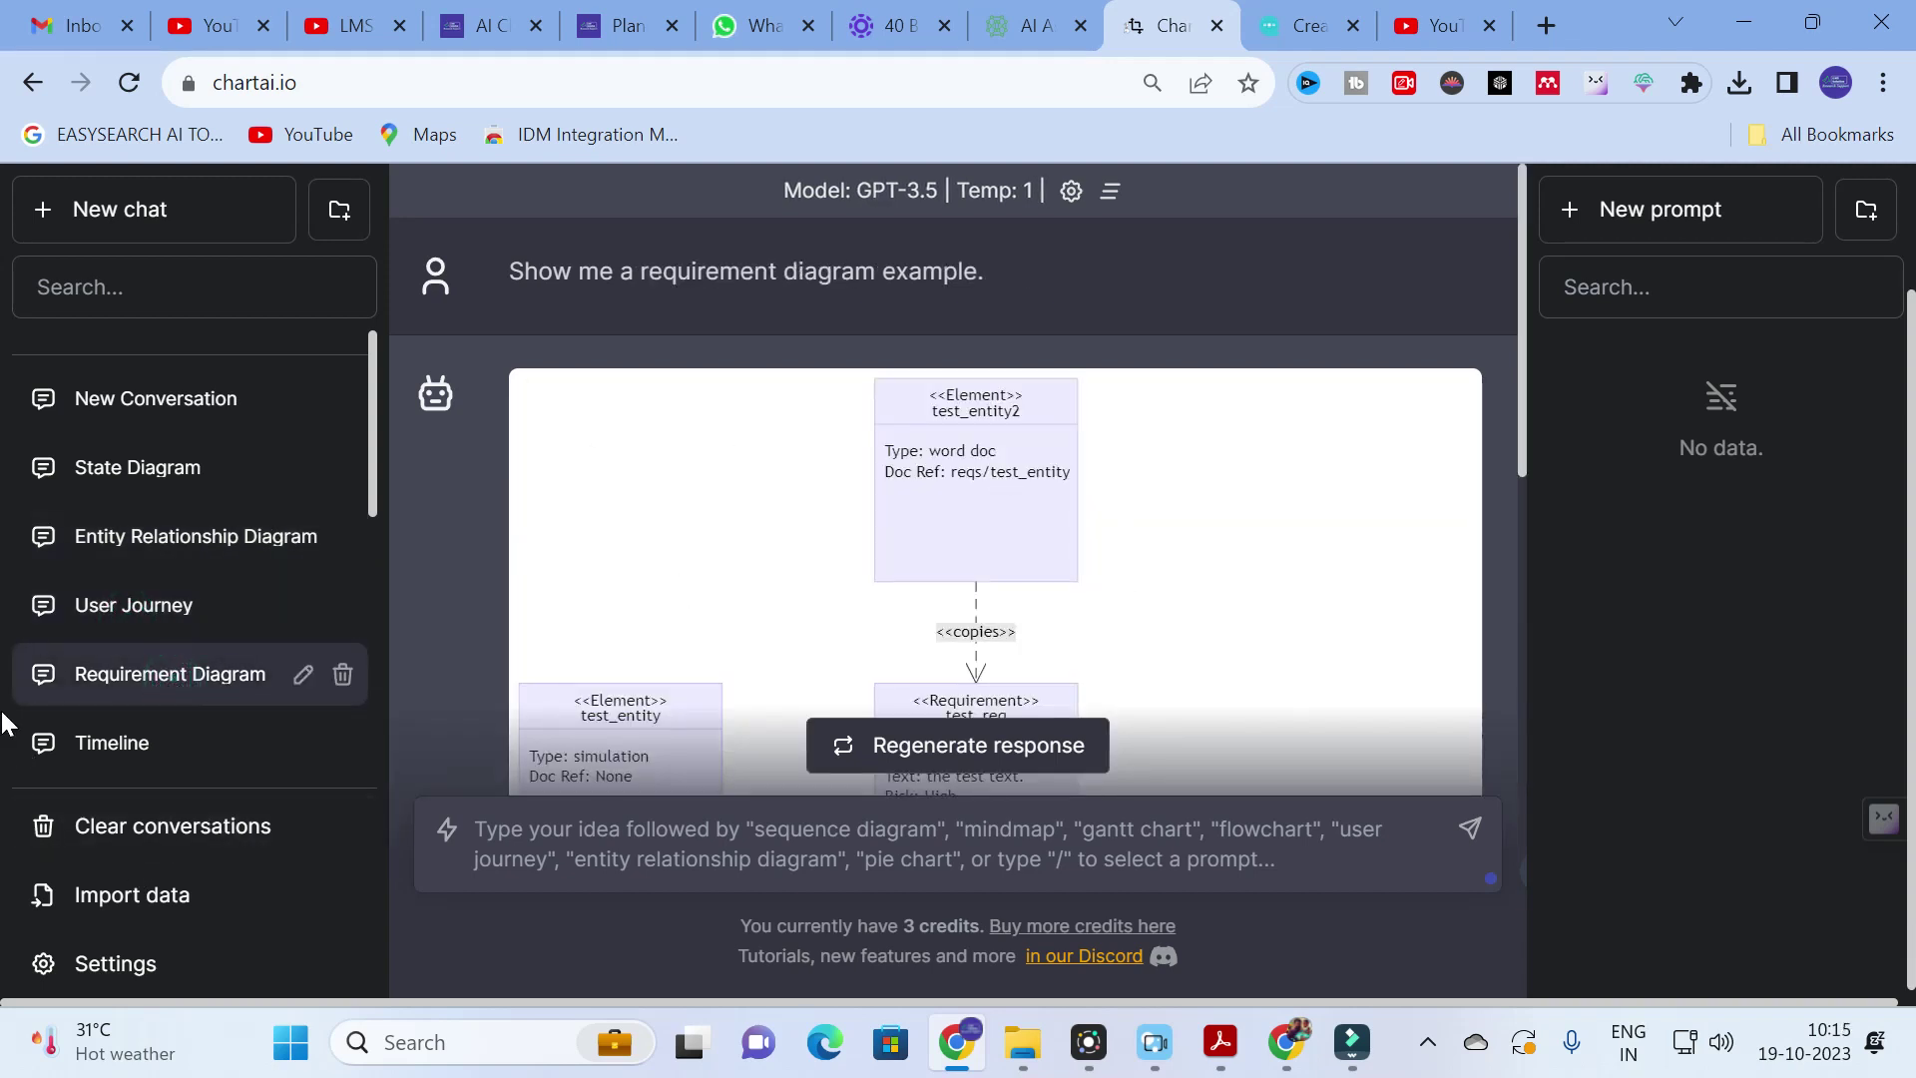
{"action": "left_click", "coordinate": [161, 758]}
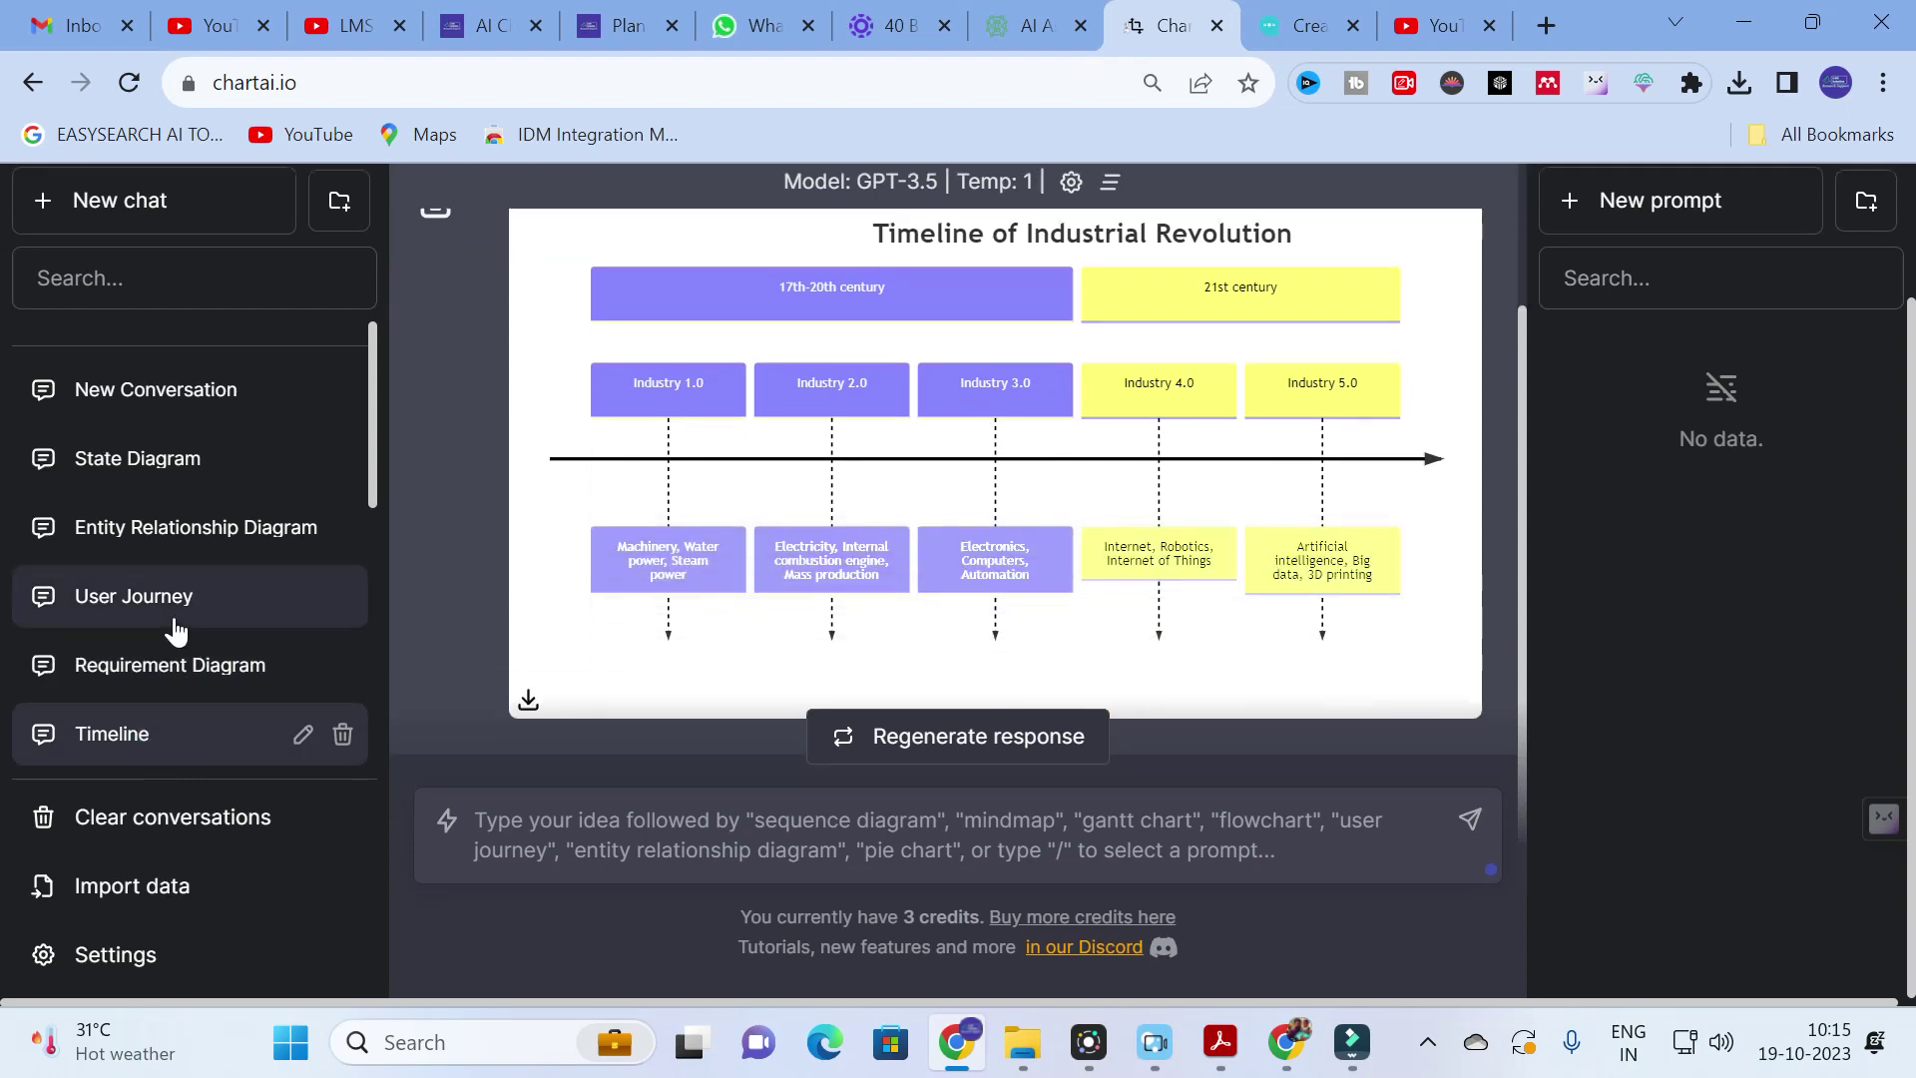
View the Gantt Chart, Mind Map Example and Commit Flow Diagram conversations
{"action": "scroll", "coordinate": [169, 628], "scroll_direction": "down", "scroll_amount": 3}
{"action": "left_click", "coordinate": [171, 501]}
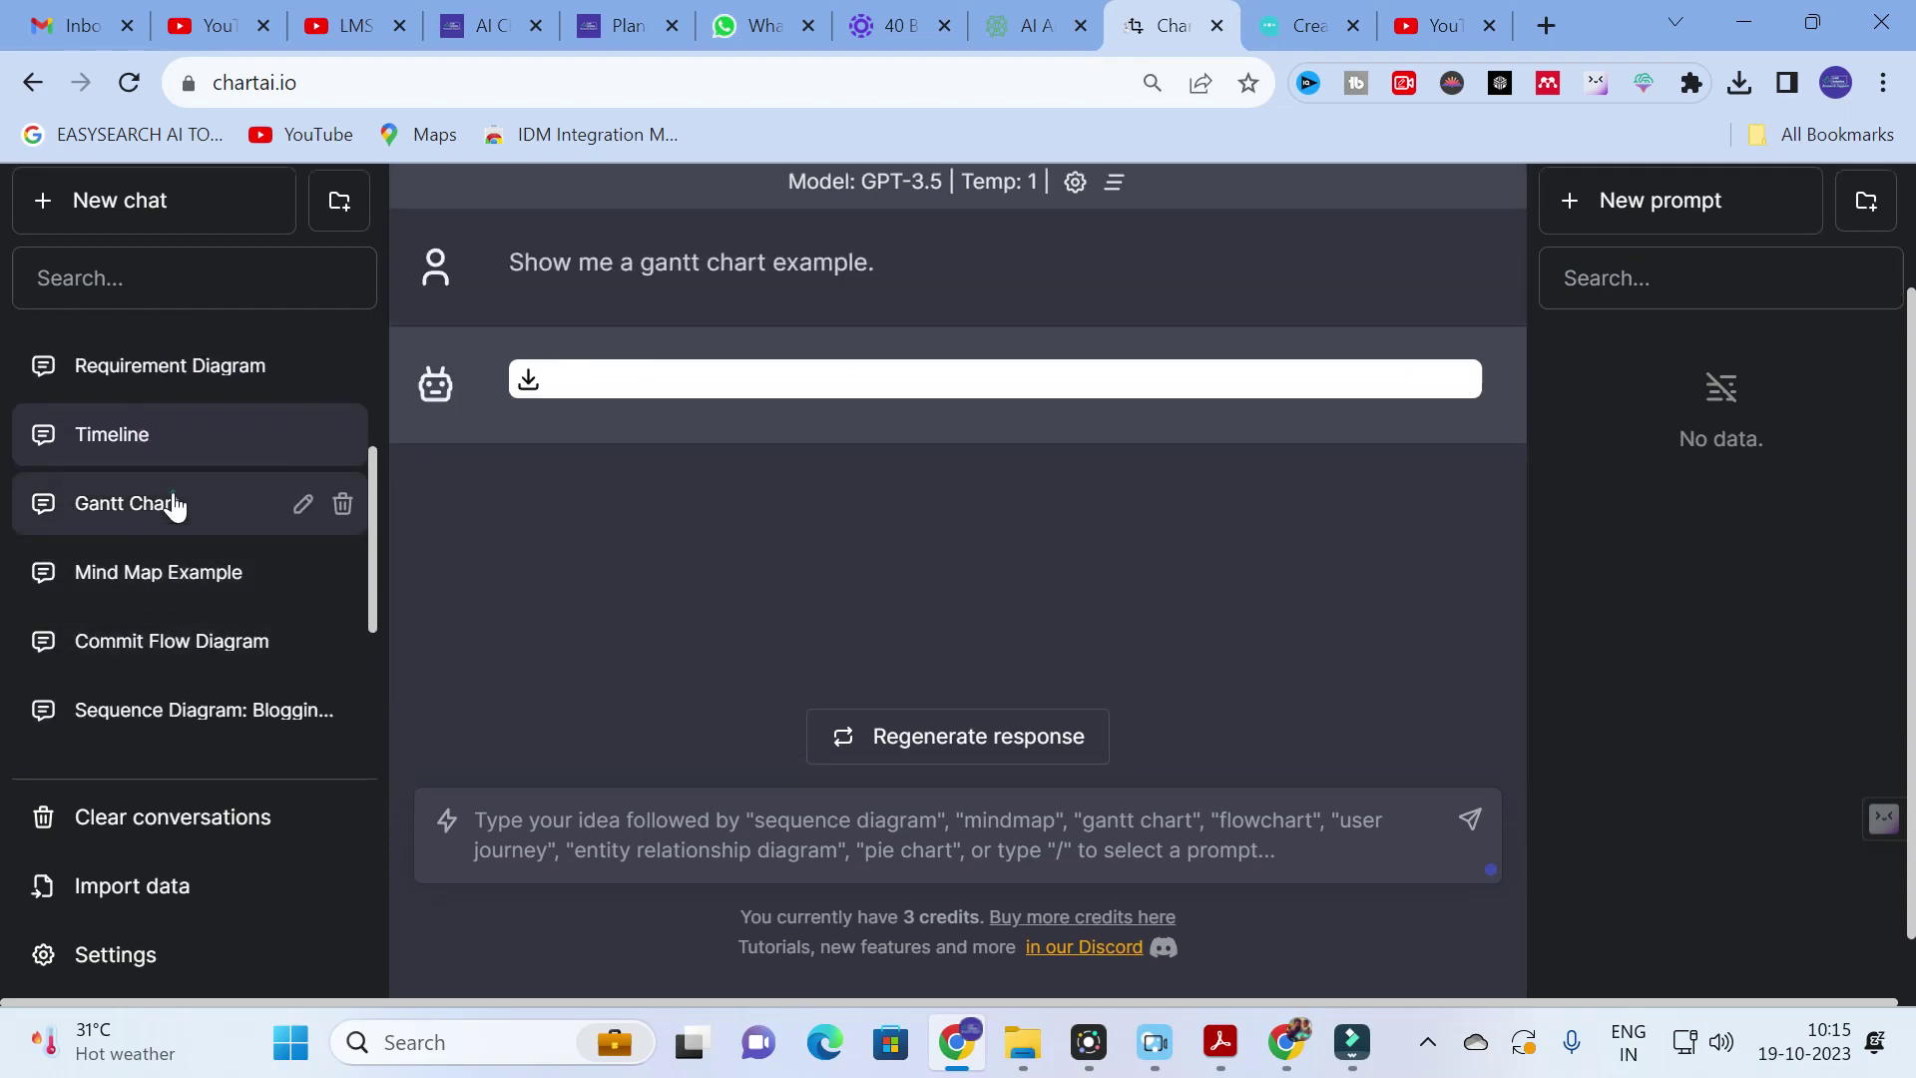
{"action": "left_click", "coordinate": [100, 574]}
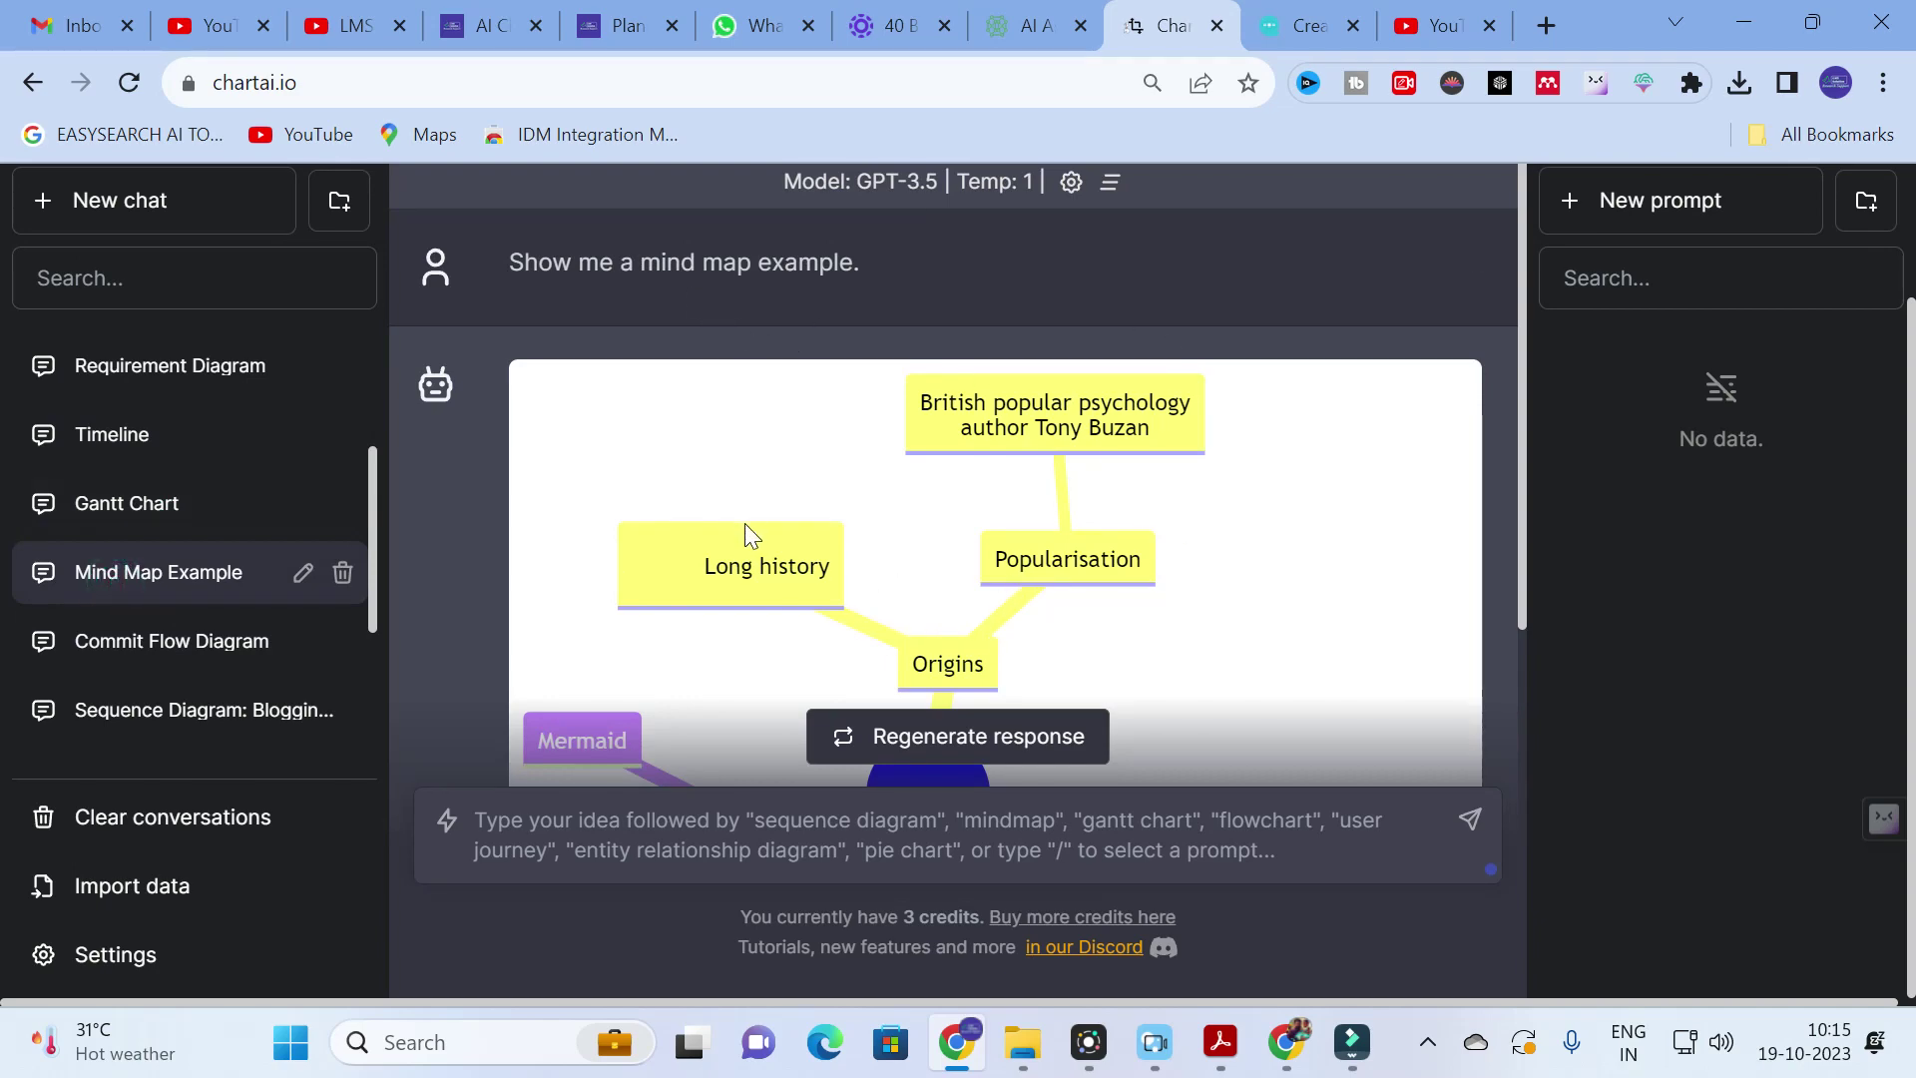
{"action": "left_click", "coordinate": [185, 660]}
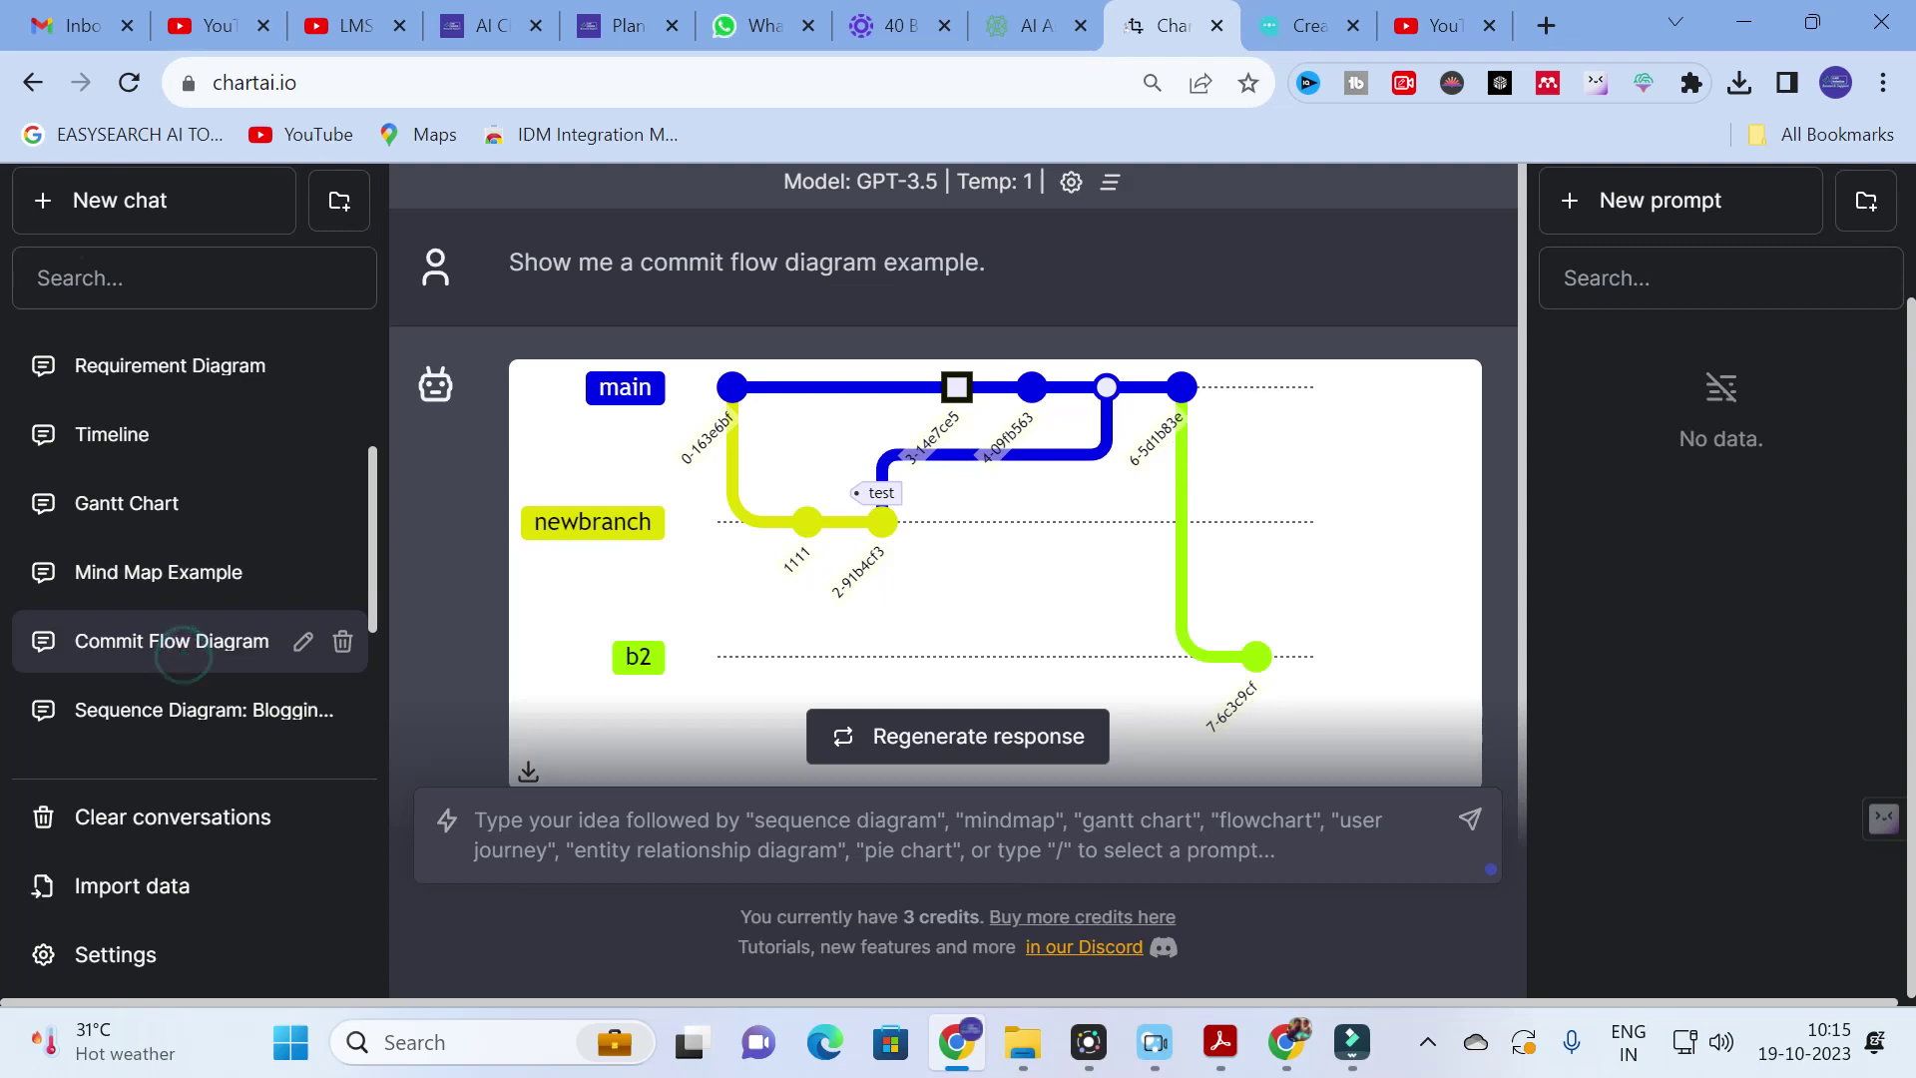
View the three sequence diagram examples for the blogging app, messages, and loops, alt and opt
{"action": "scroll", "coordinate": [64, 627], "scroll_direction": "down", "scroll_amount": 1}
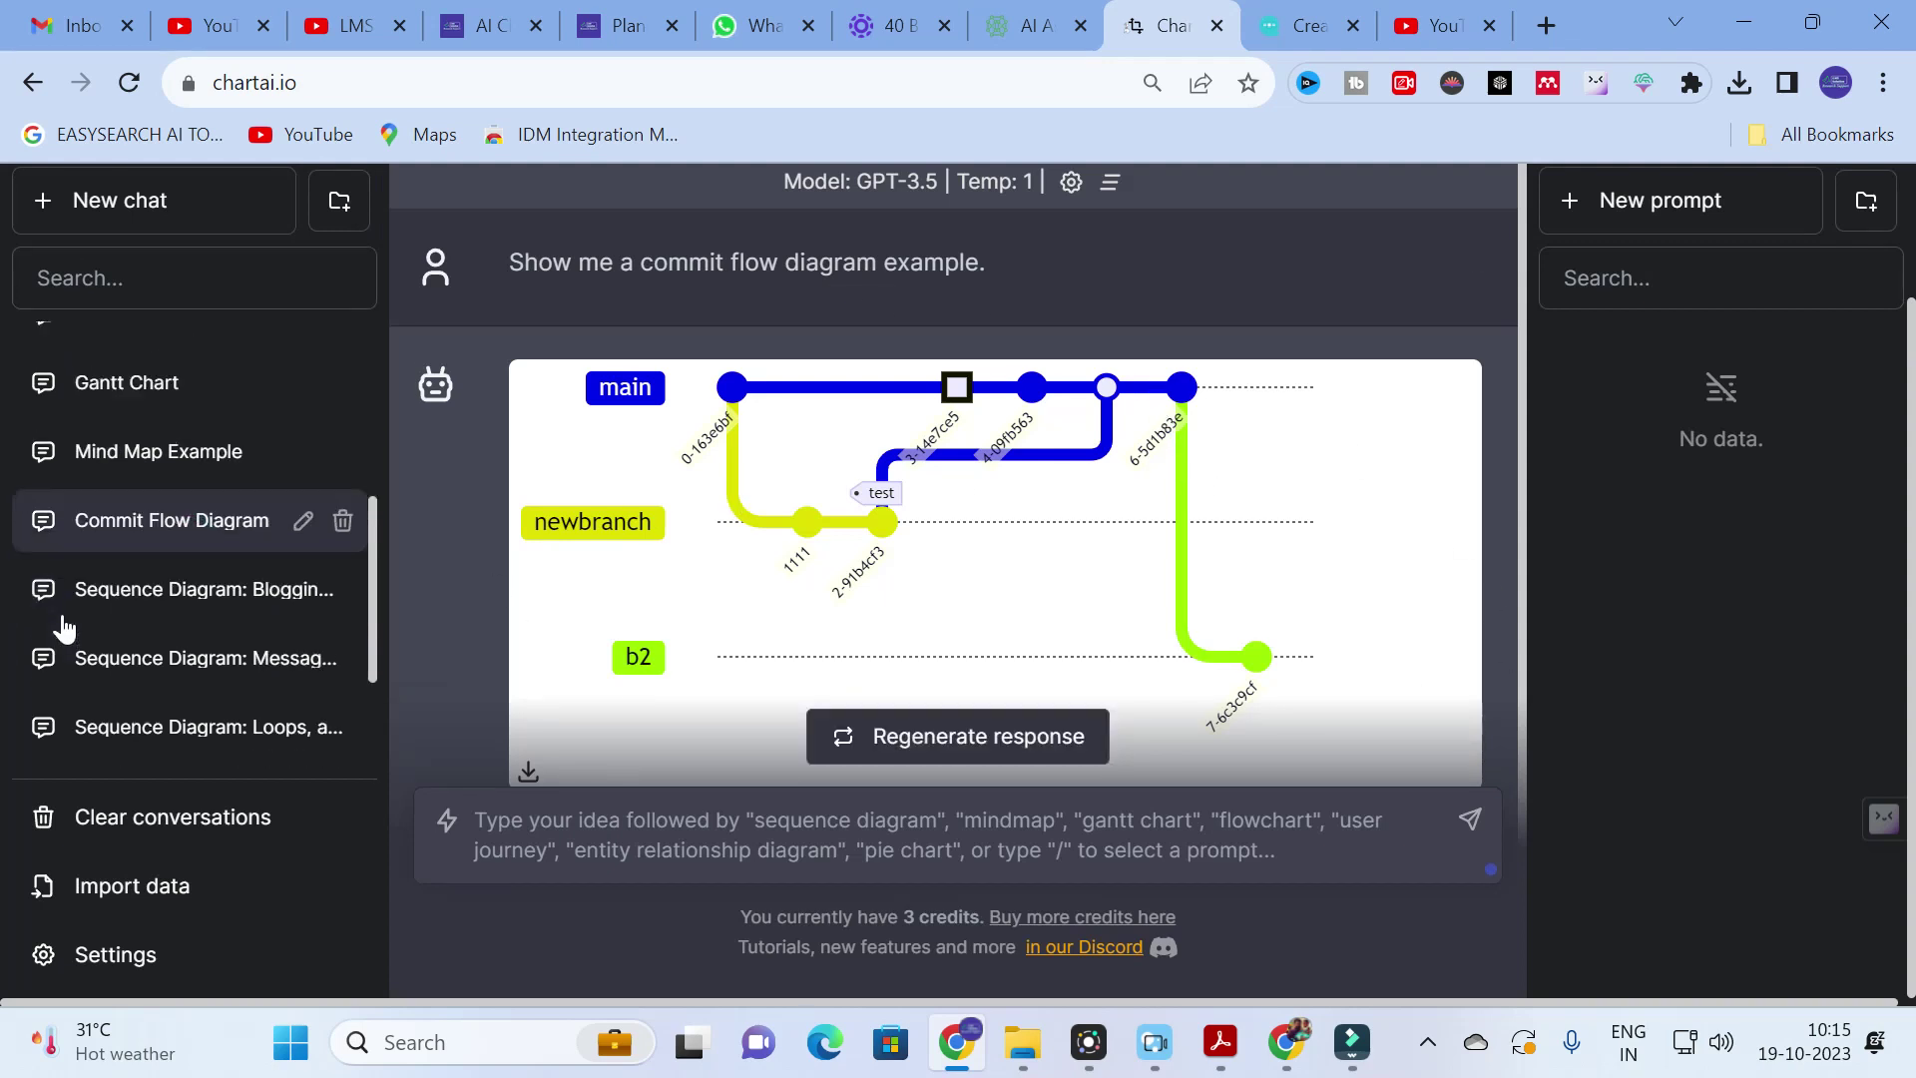
{"action": "left_click", "coordinate": [129, 560]}
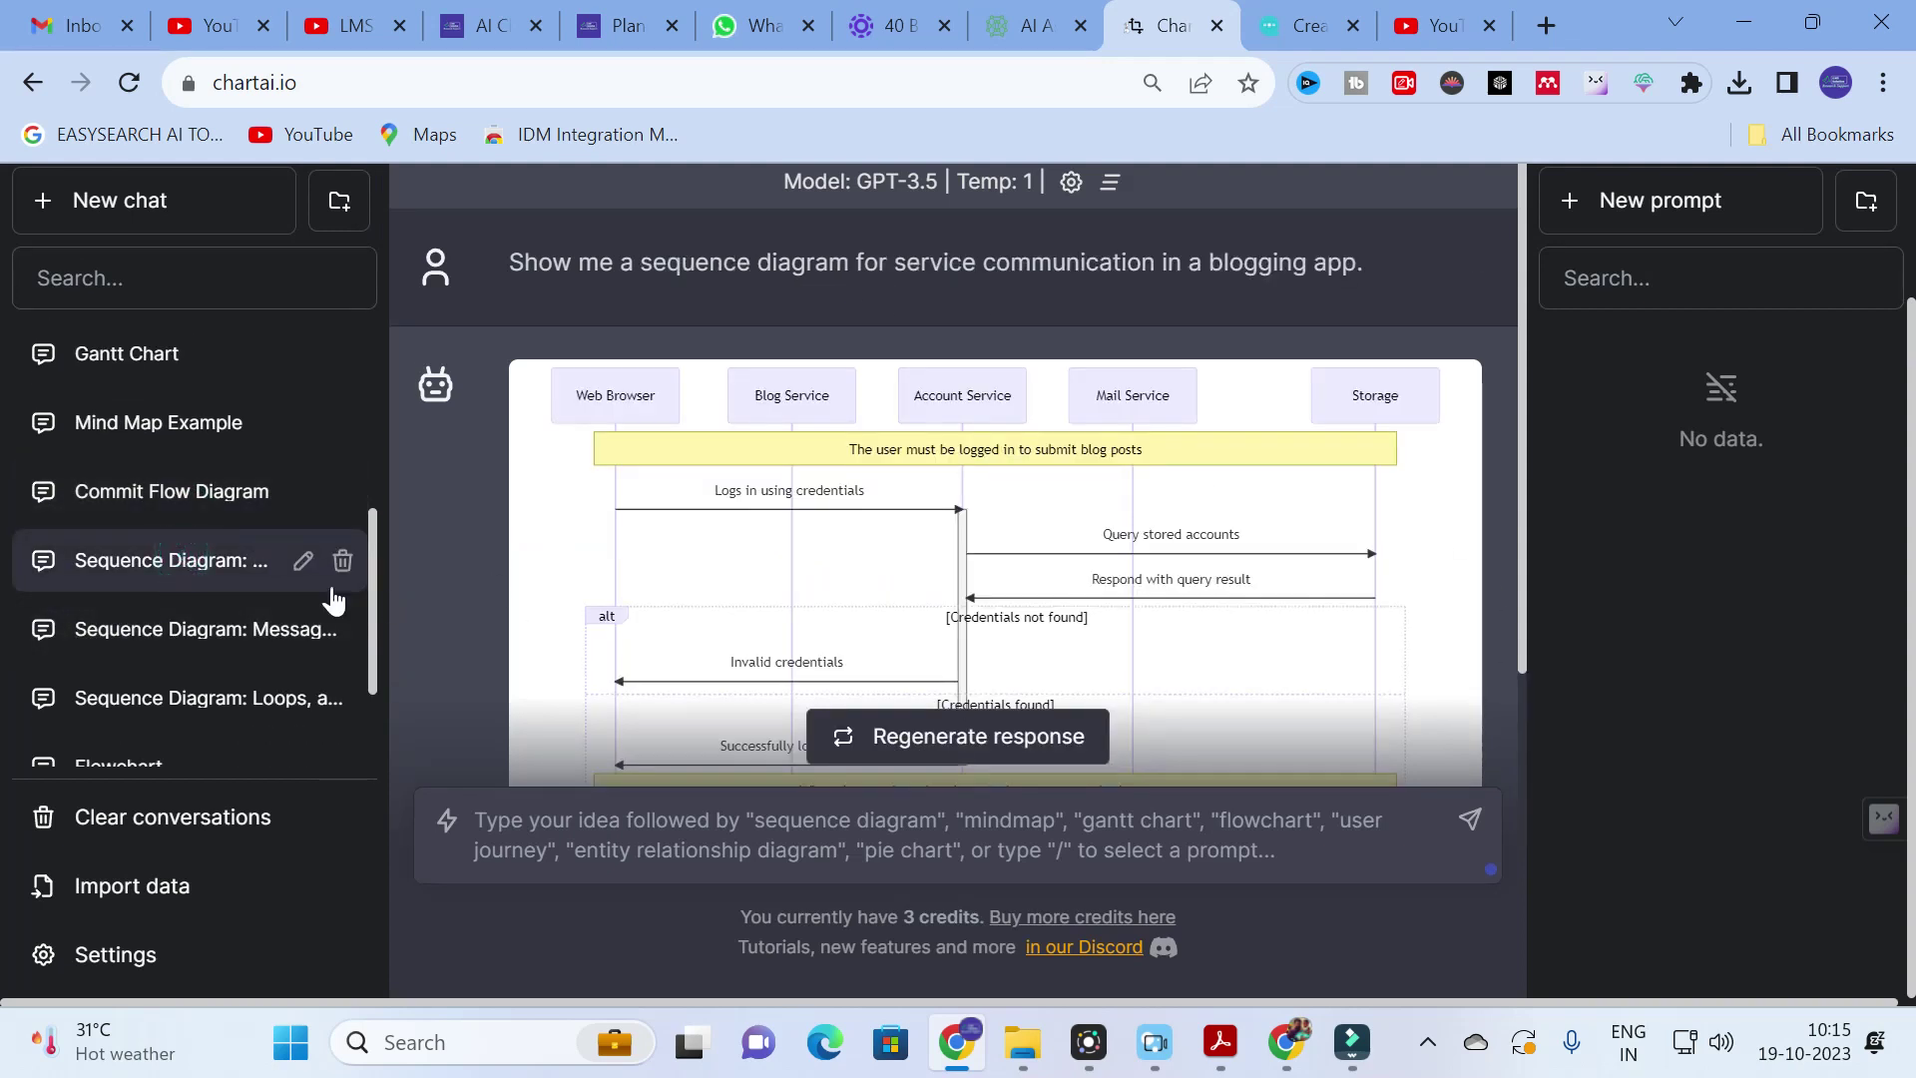
{"action": "left_click", "coordinate": [223, 641]}
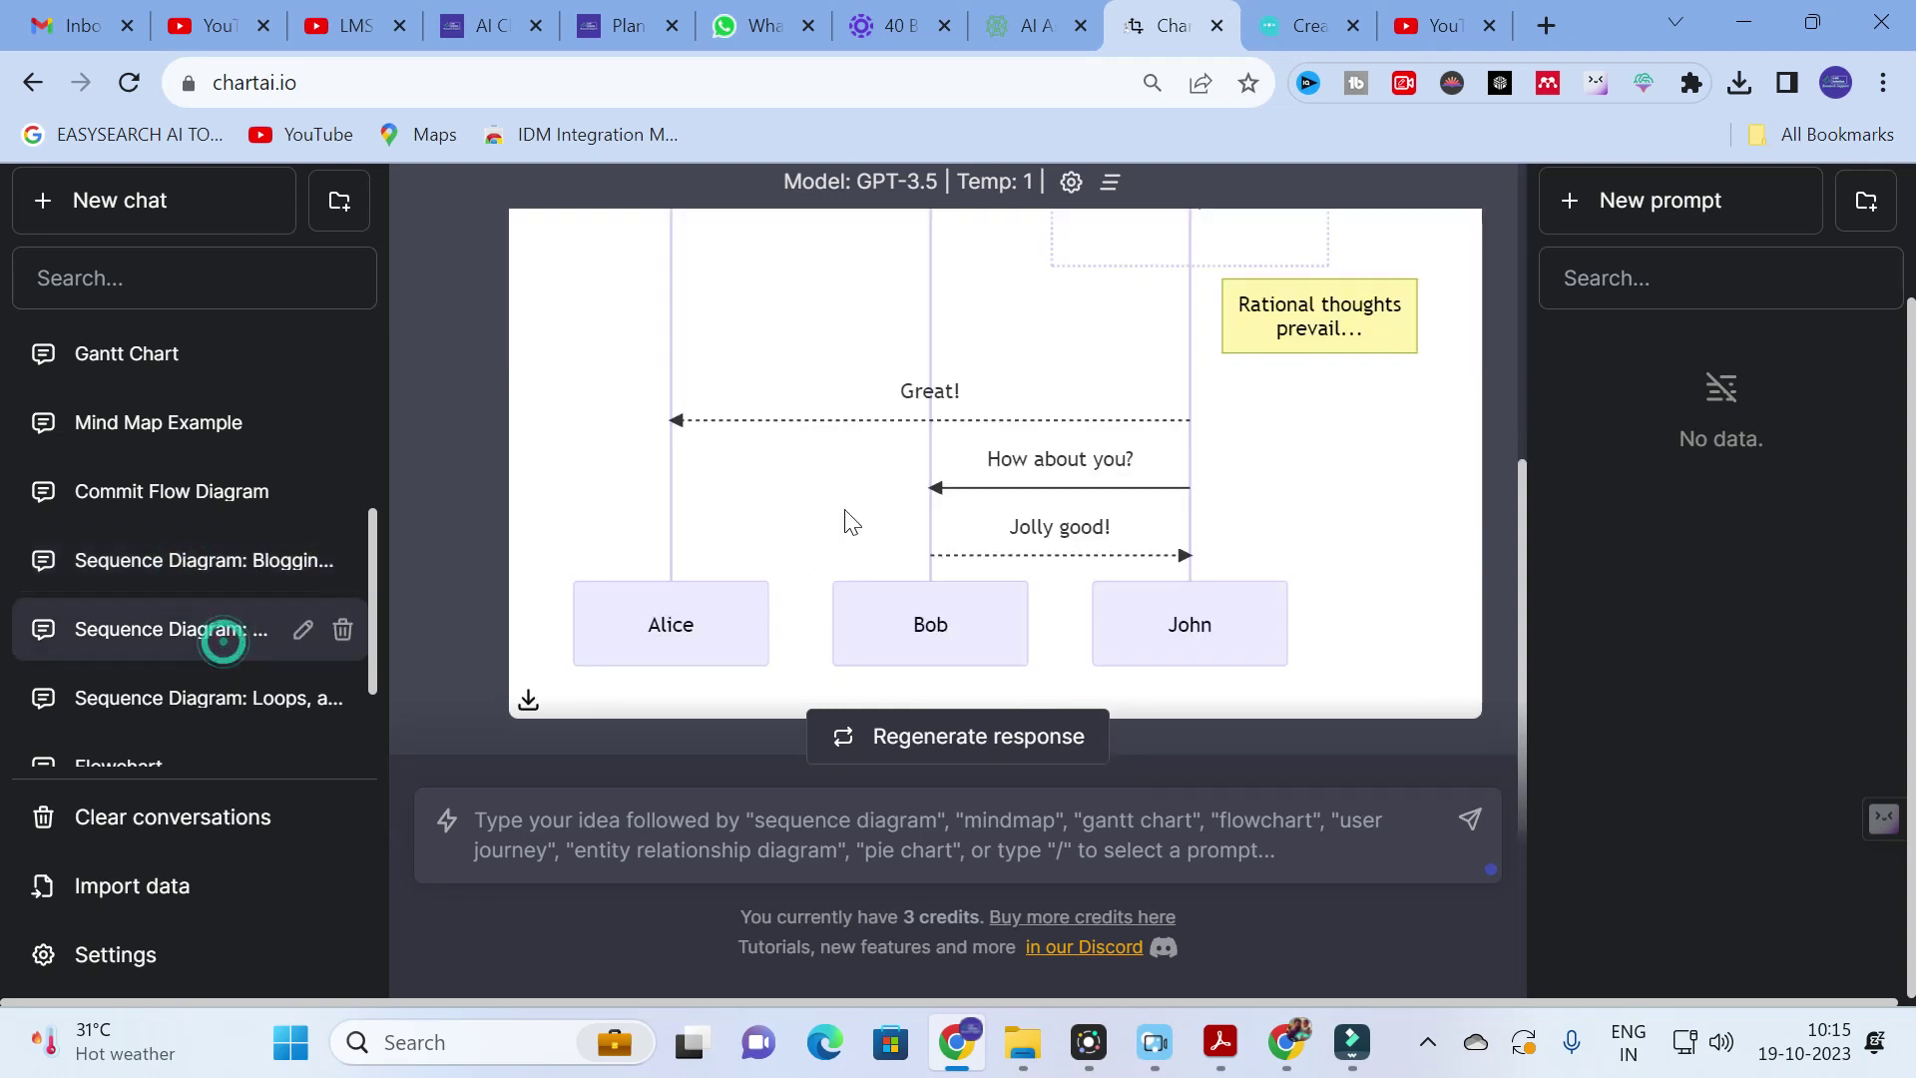
{"action": "left_click", "coordinate": [117, 686]}
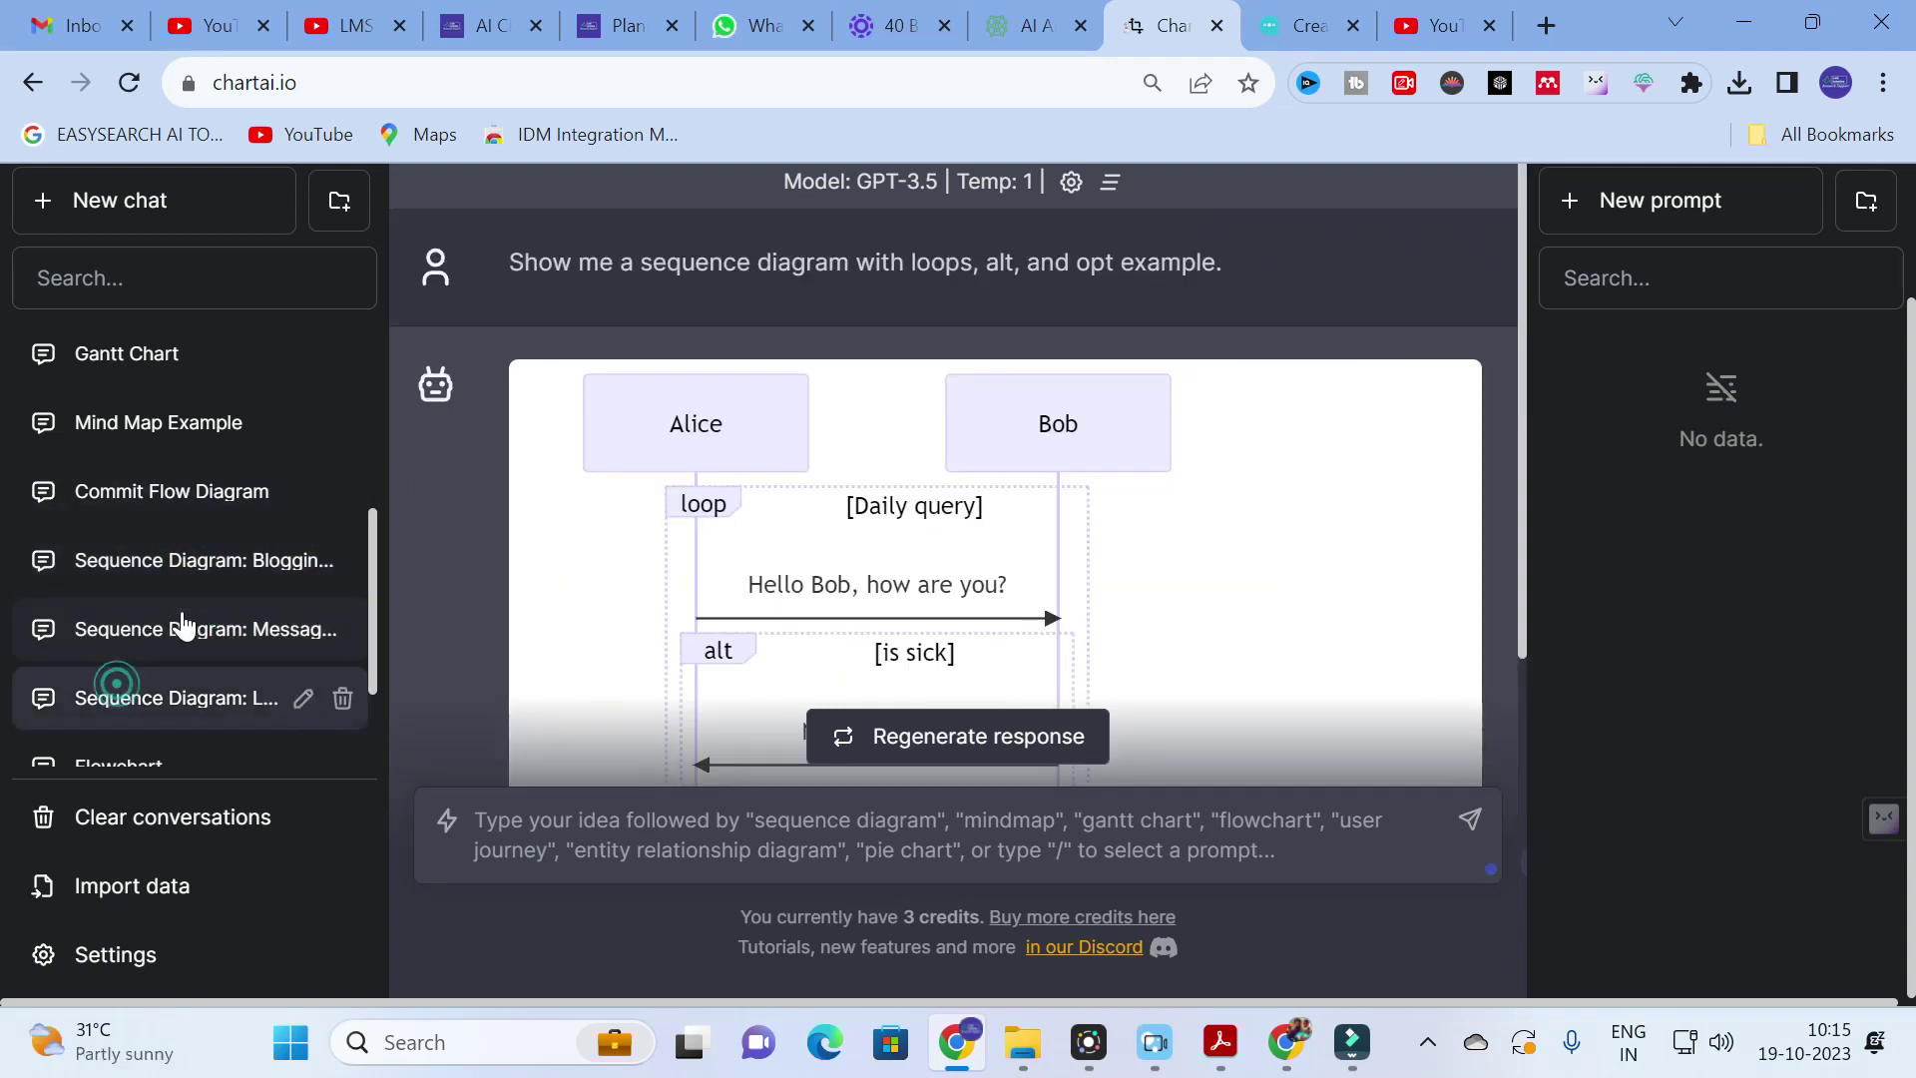
View the Flowchart, basic Sequence Diagram and Pie Chart example conversations
{"action": "scroll", "coordinate": [182, 626], "scroll_direction": "down", "scroll_amount": 2}
{"action": "left_click", "coordinate": [127, 604]}
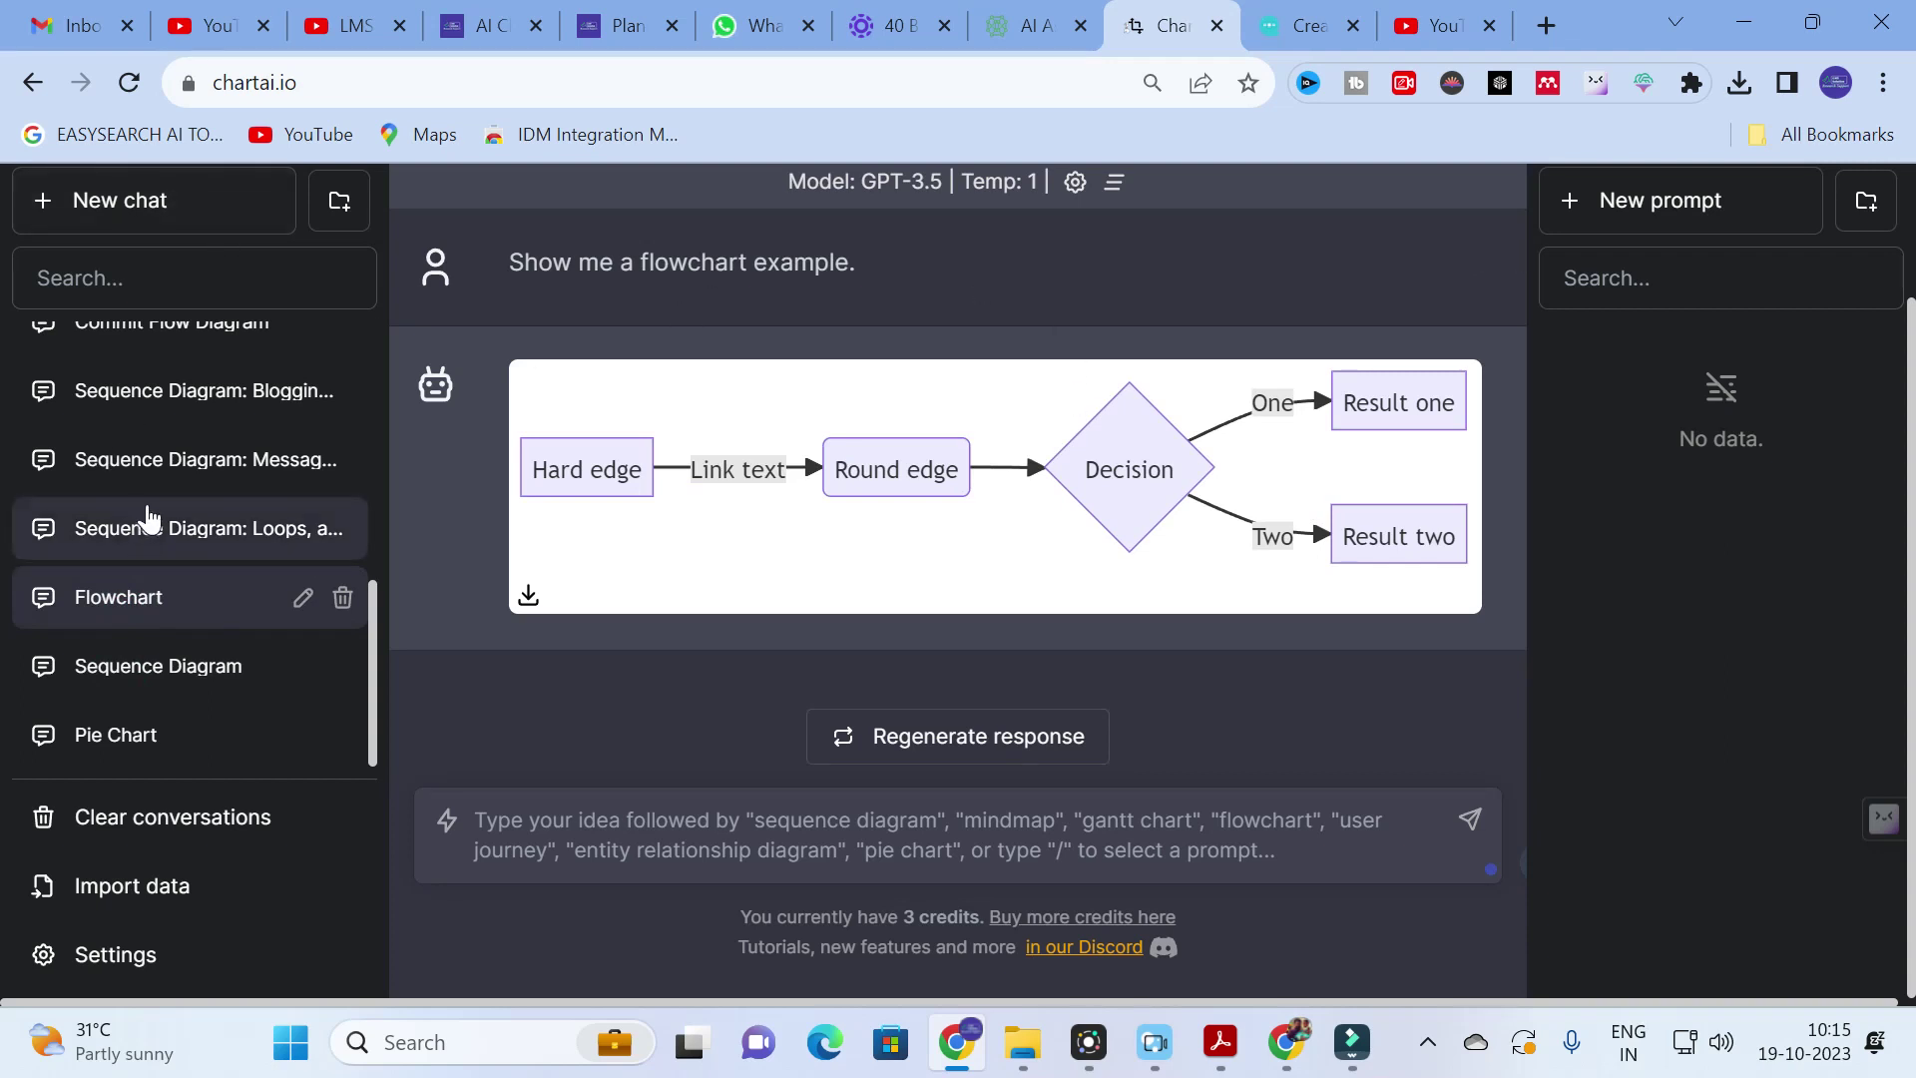
{"action": "left_click", "coordinate": [129, 666]}
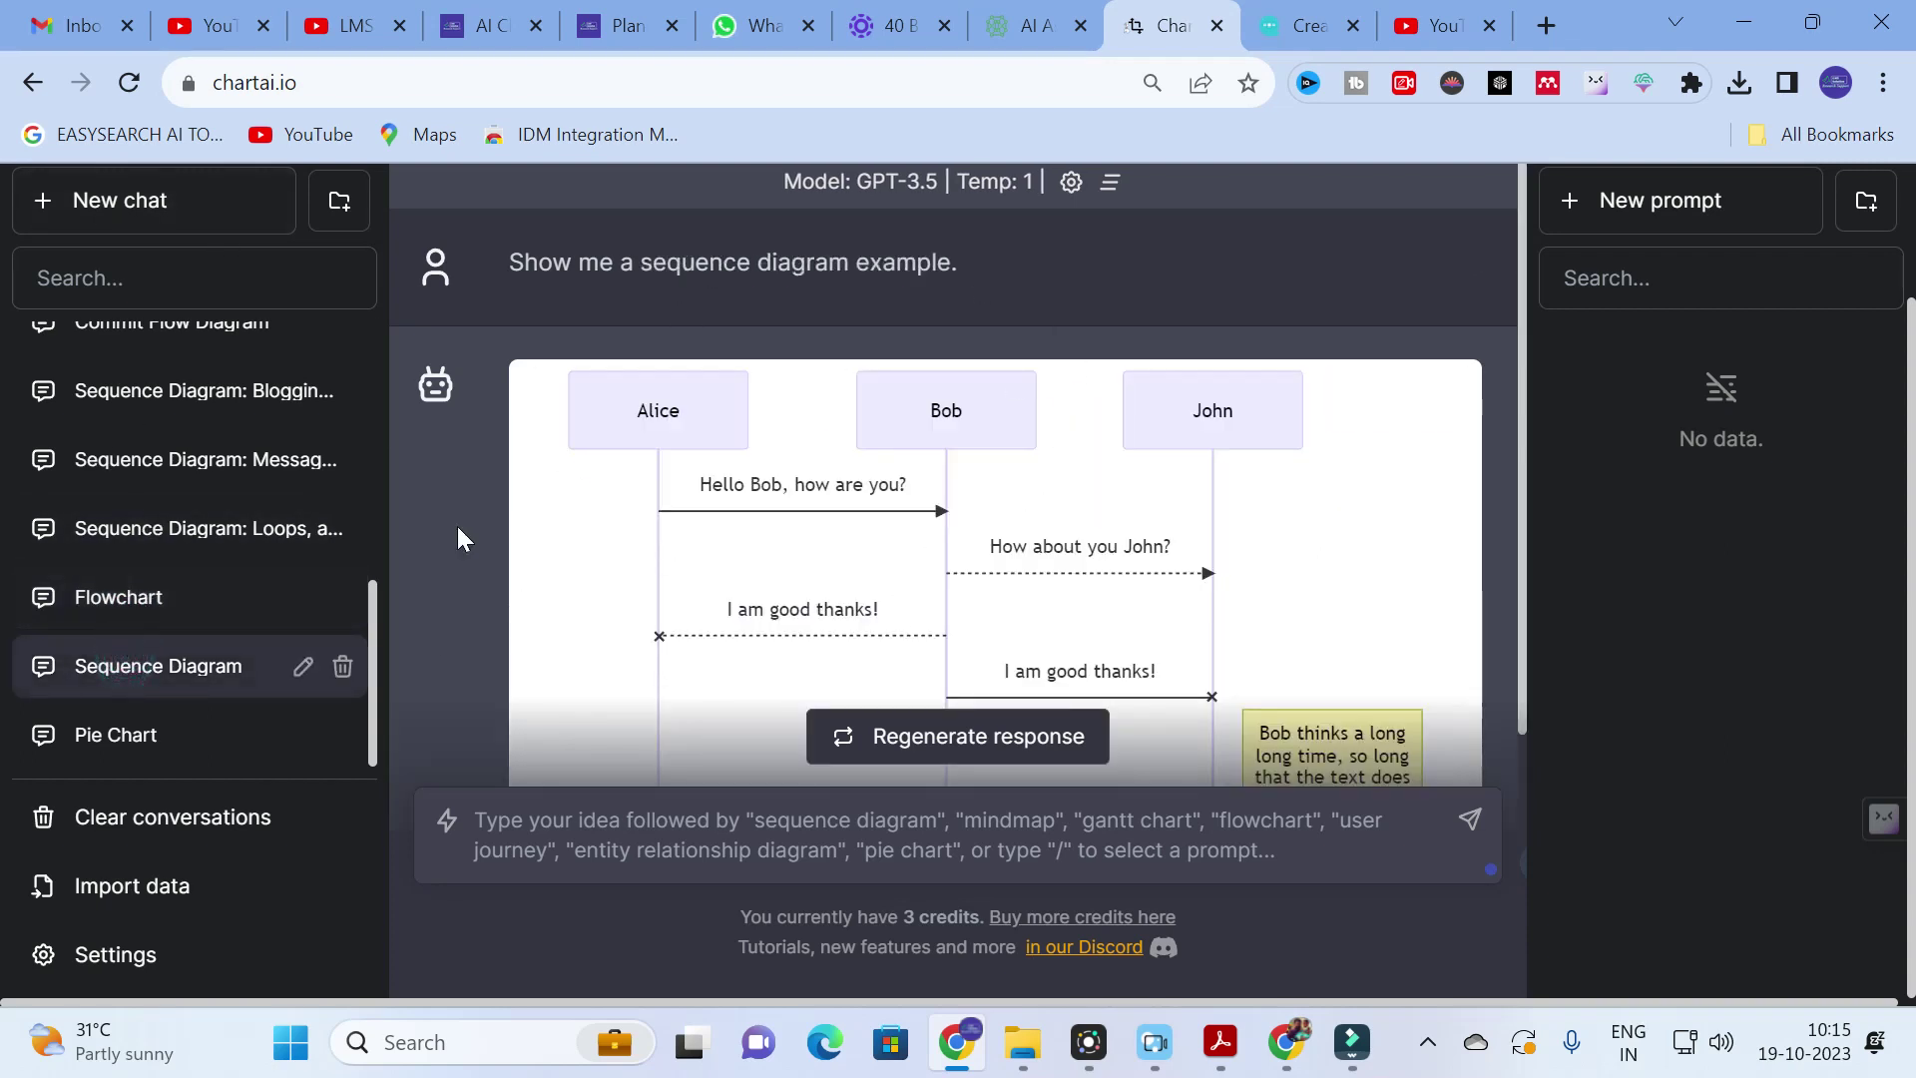
{"action": "left_click", "coordinate": [134, 743]}
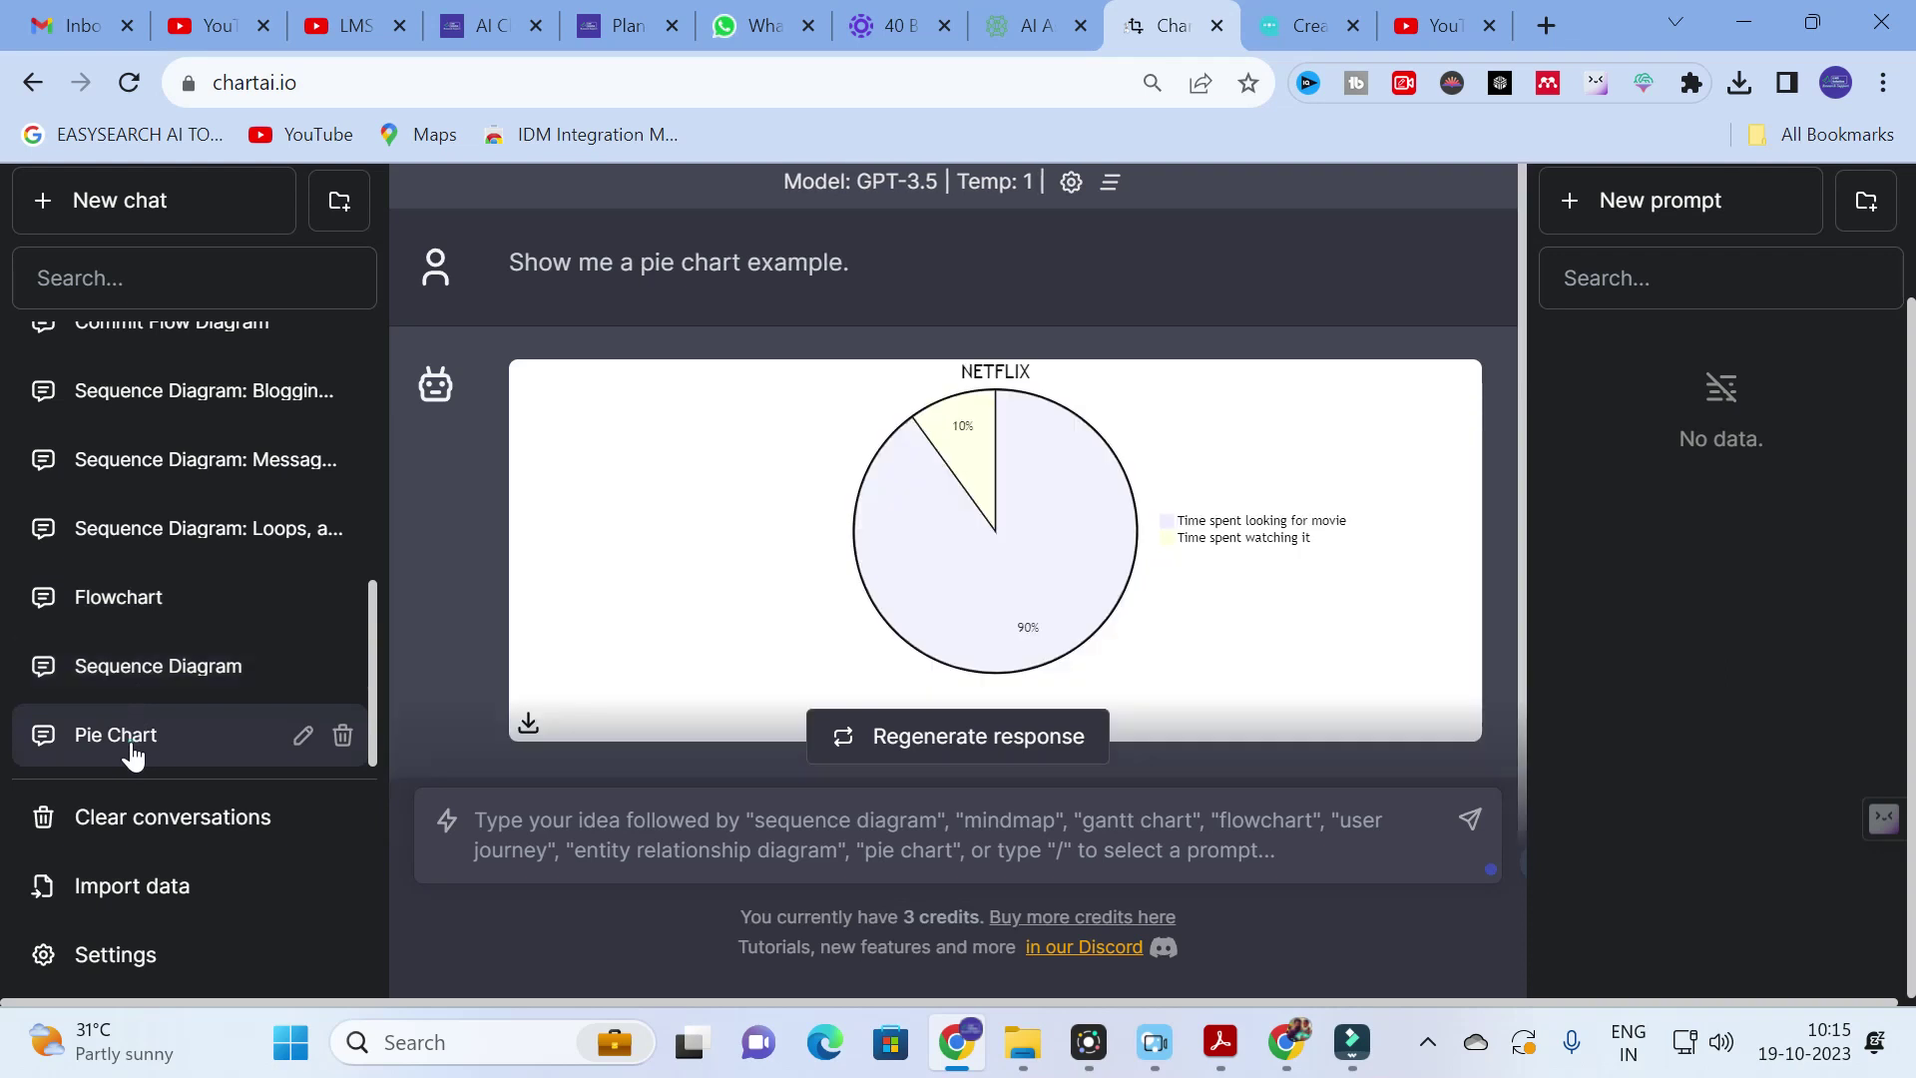
Open the Flowchart example conversation again and add a new entry to the saved prompts
{"action": "scroll", "coordinate": [108, 587], "scroll_direction": "up", "scroll_amount": 4}
{"action": "scroll", "coordinate": [108, 587], "scroll_direction": "up", "scroll_amount": 3}
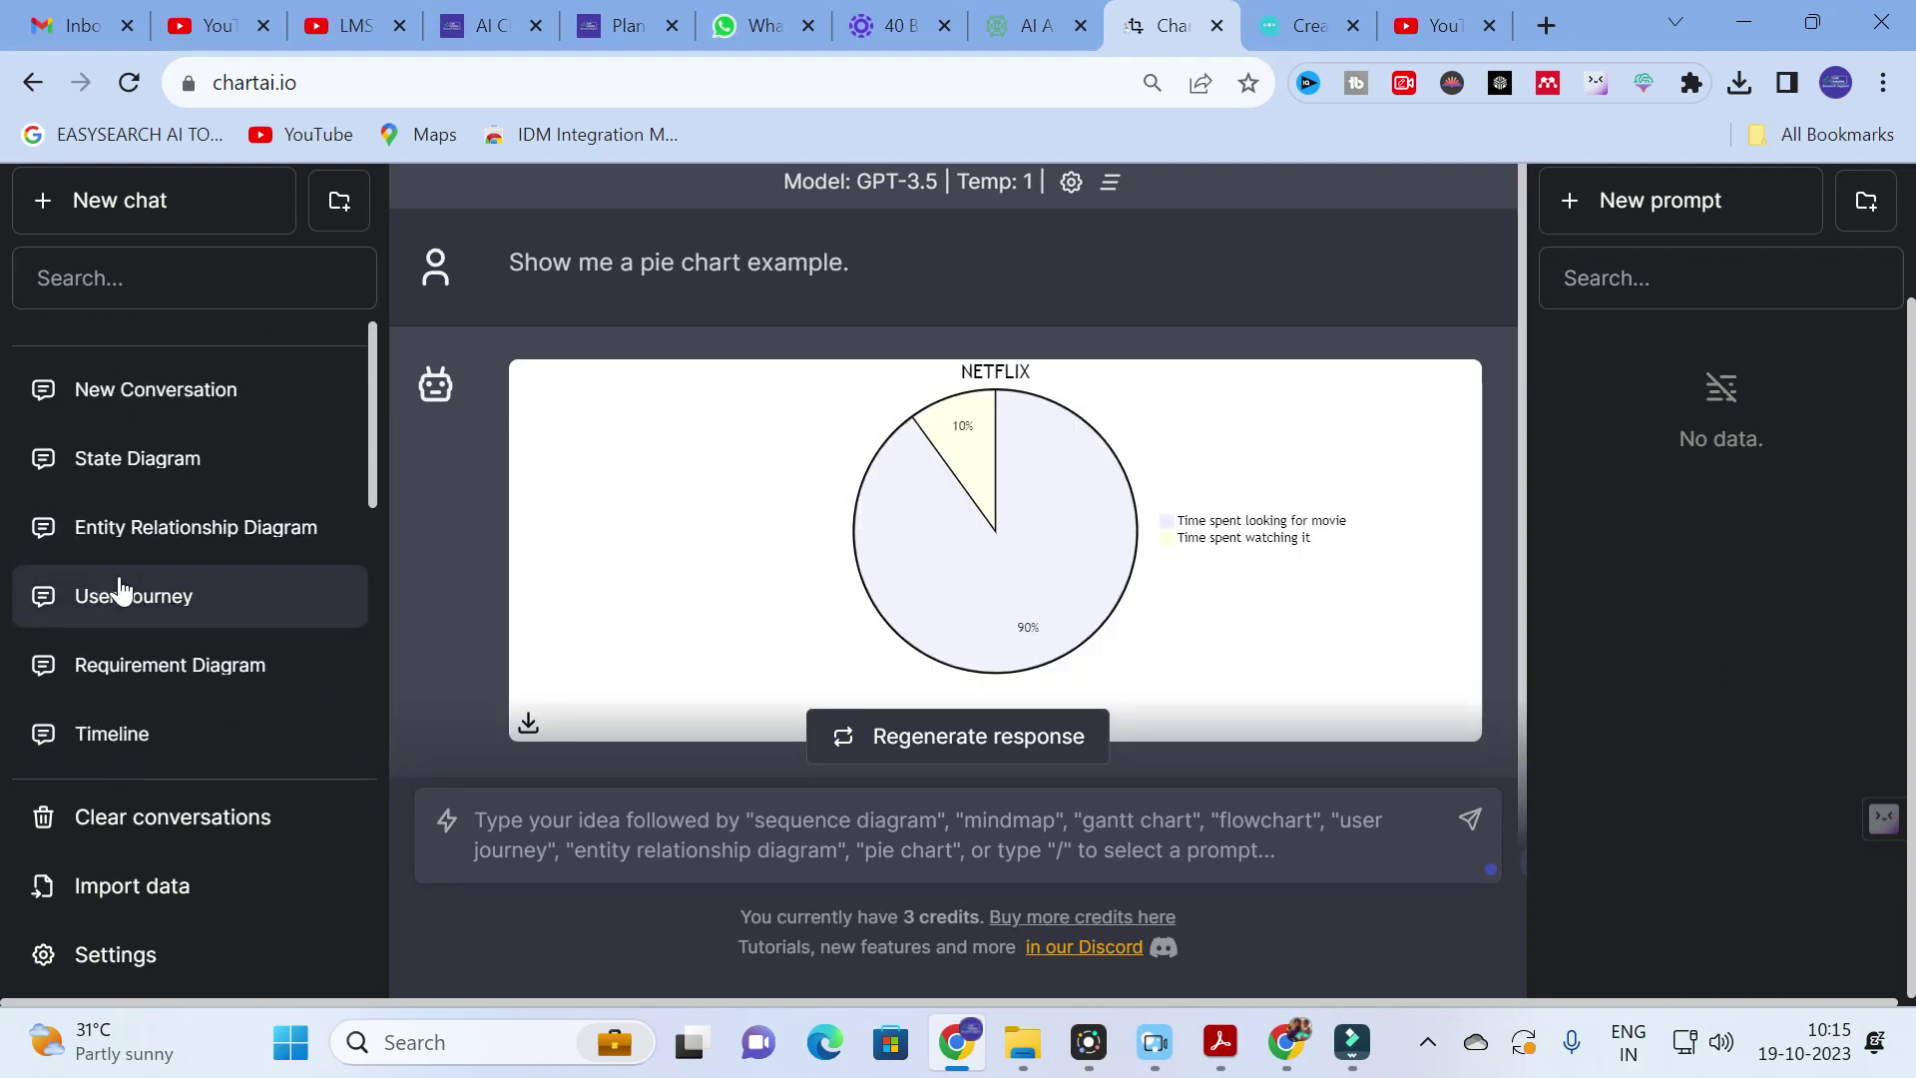
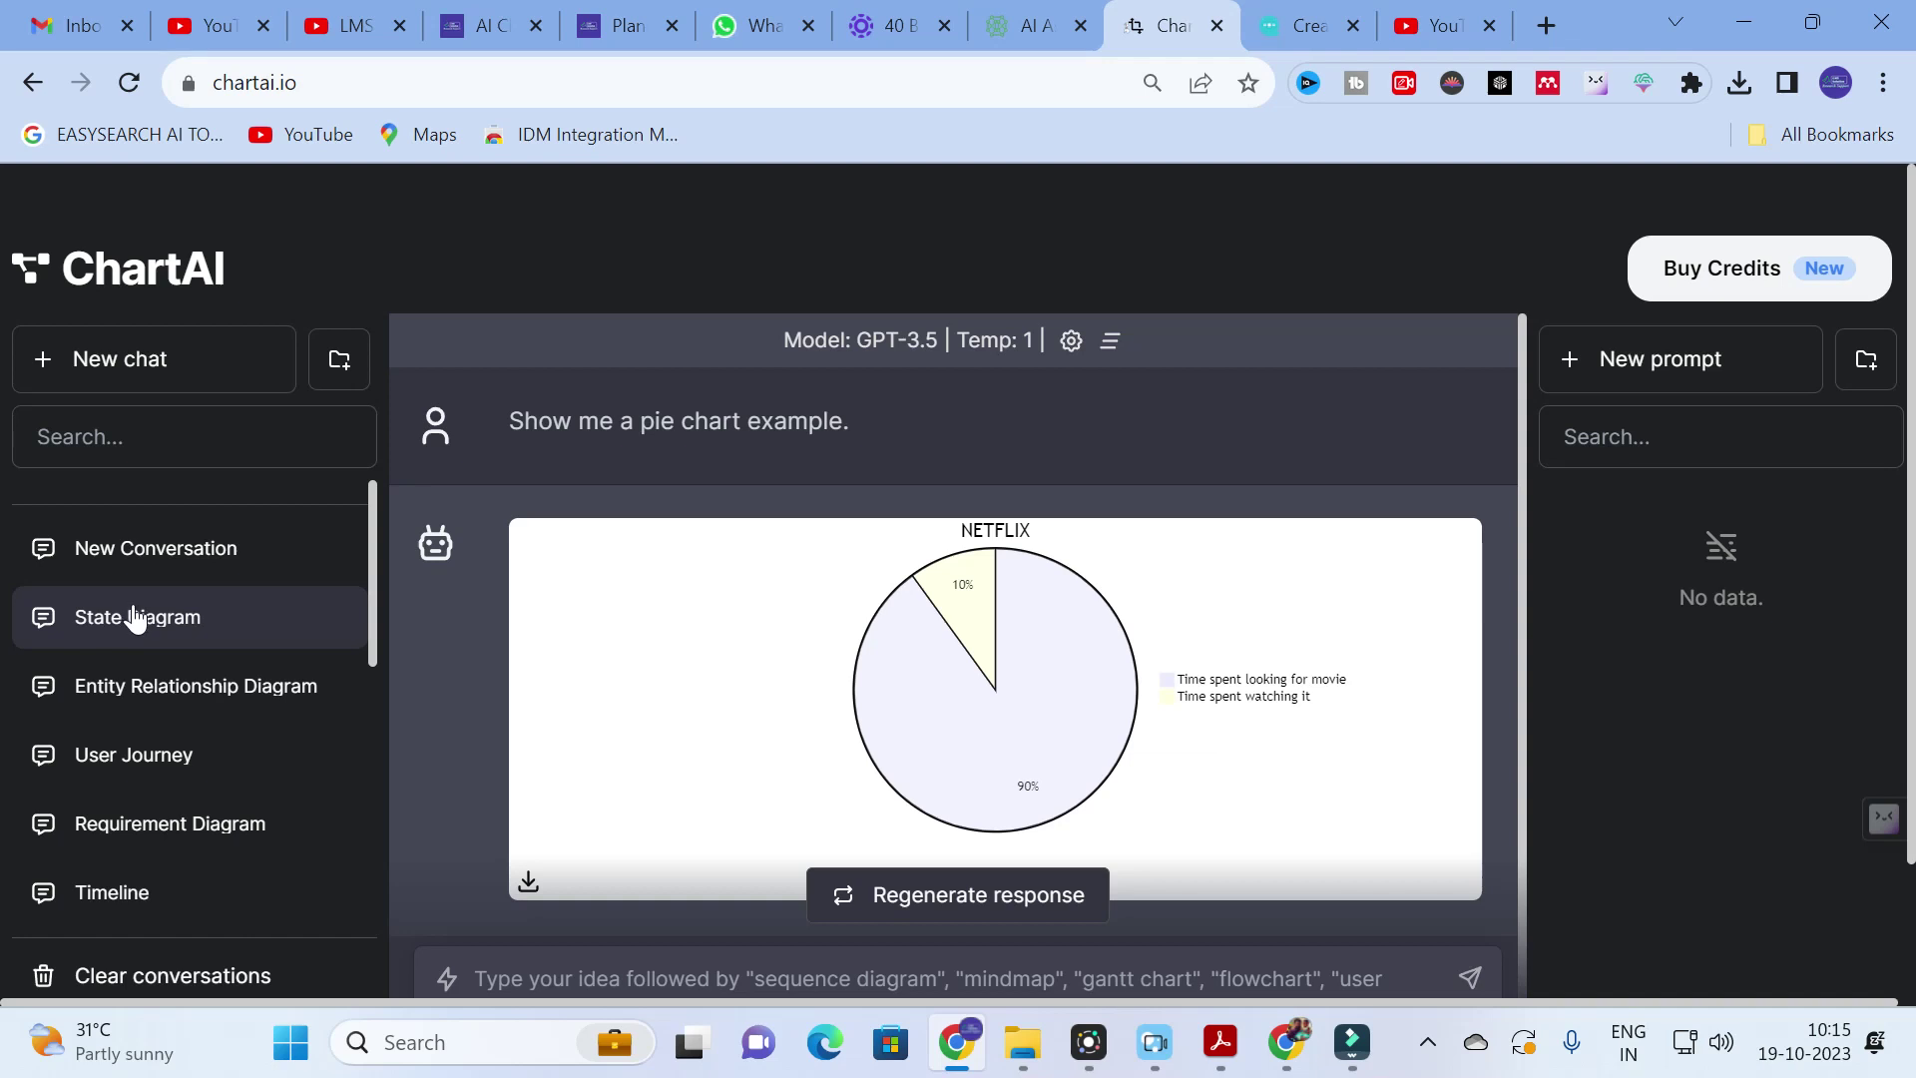
{"action": "scroll", "coordinate": [163, 788], "scroll_direction": "down", "scroll_amount": 5}
{"action": "scroll", "coordinate": [159, 753], "scroll_direction": "up", "scroll_amount": 3}
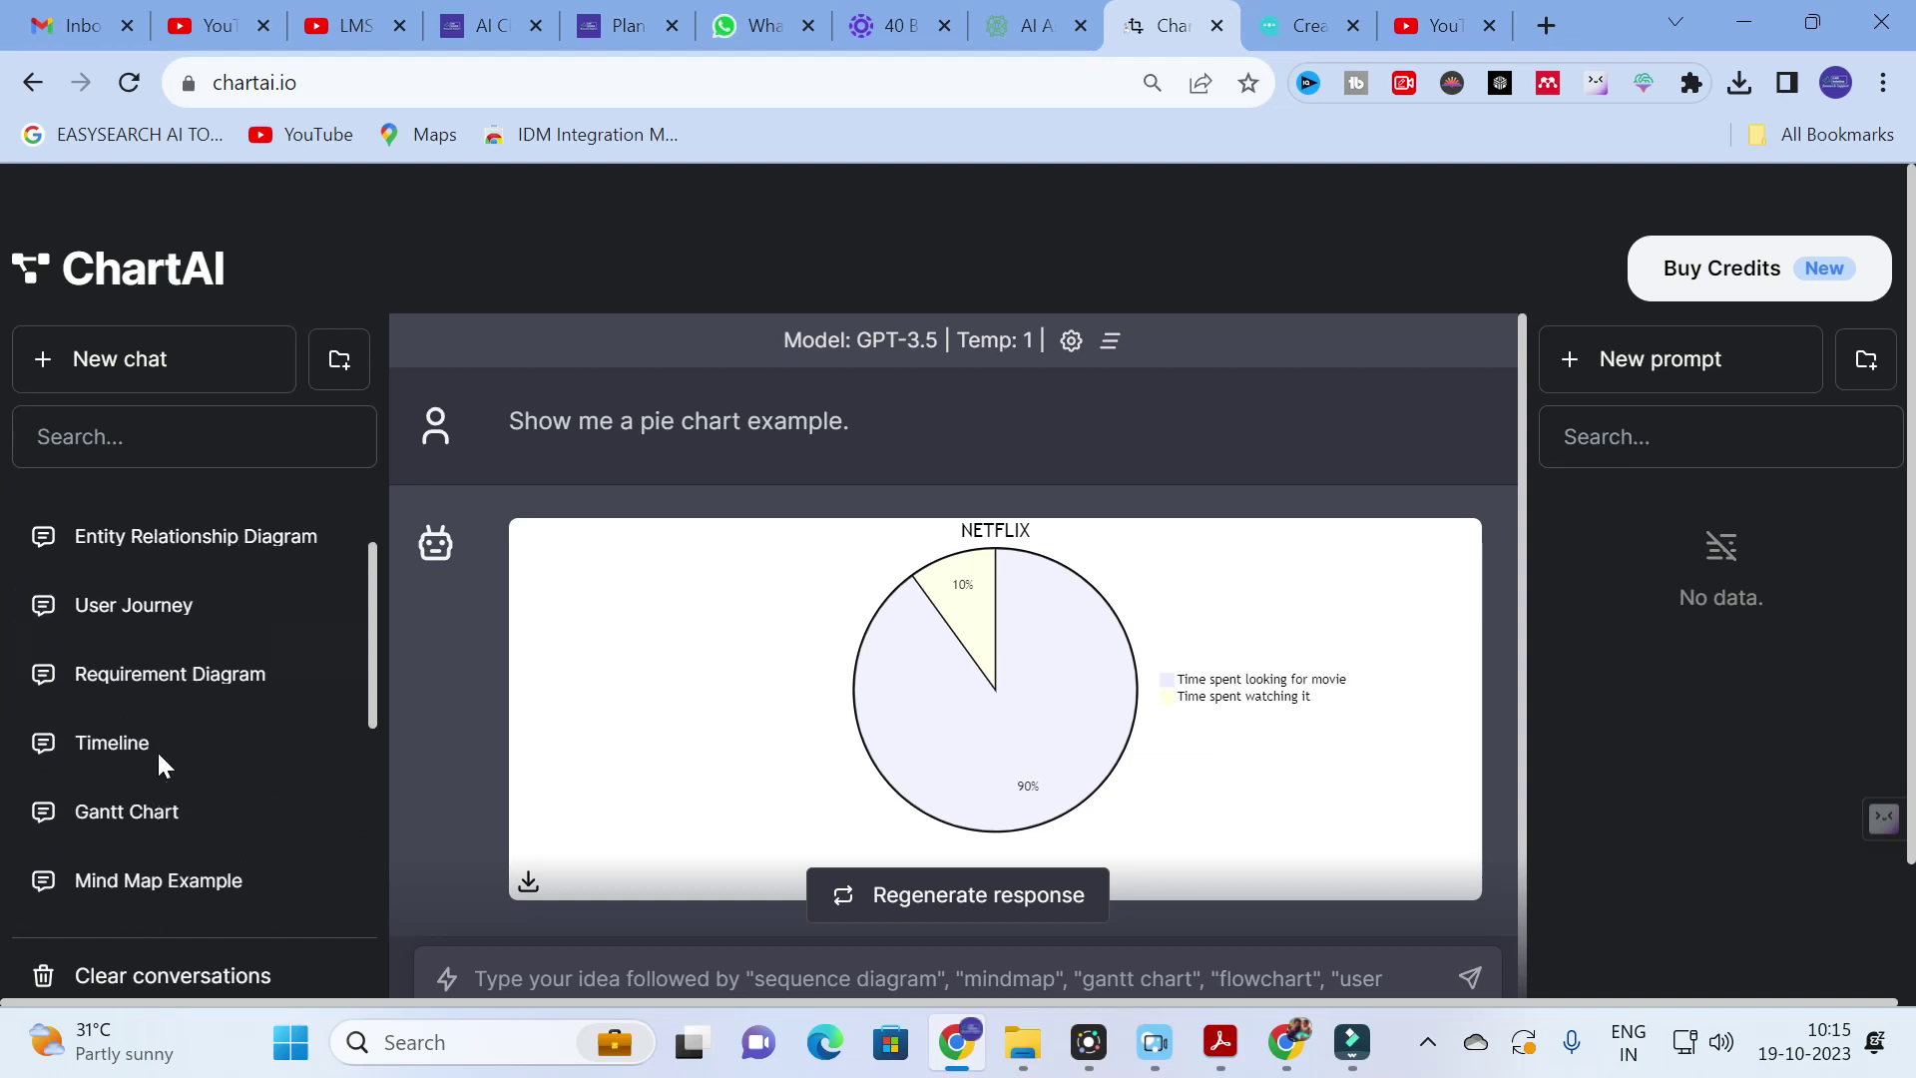
{"action": "scroll", "coordinate": [157, 751], "scroll_direction": "down", "scroll_amount": 3}
{"action": "scroll", "coordinate": [158, 763], "scroll_direction": "down", "scroll_amount": 2}
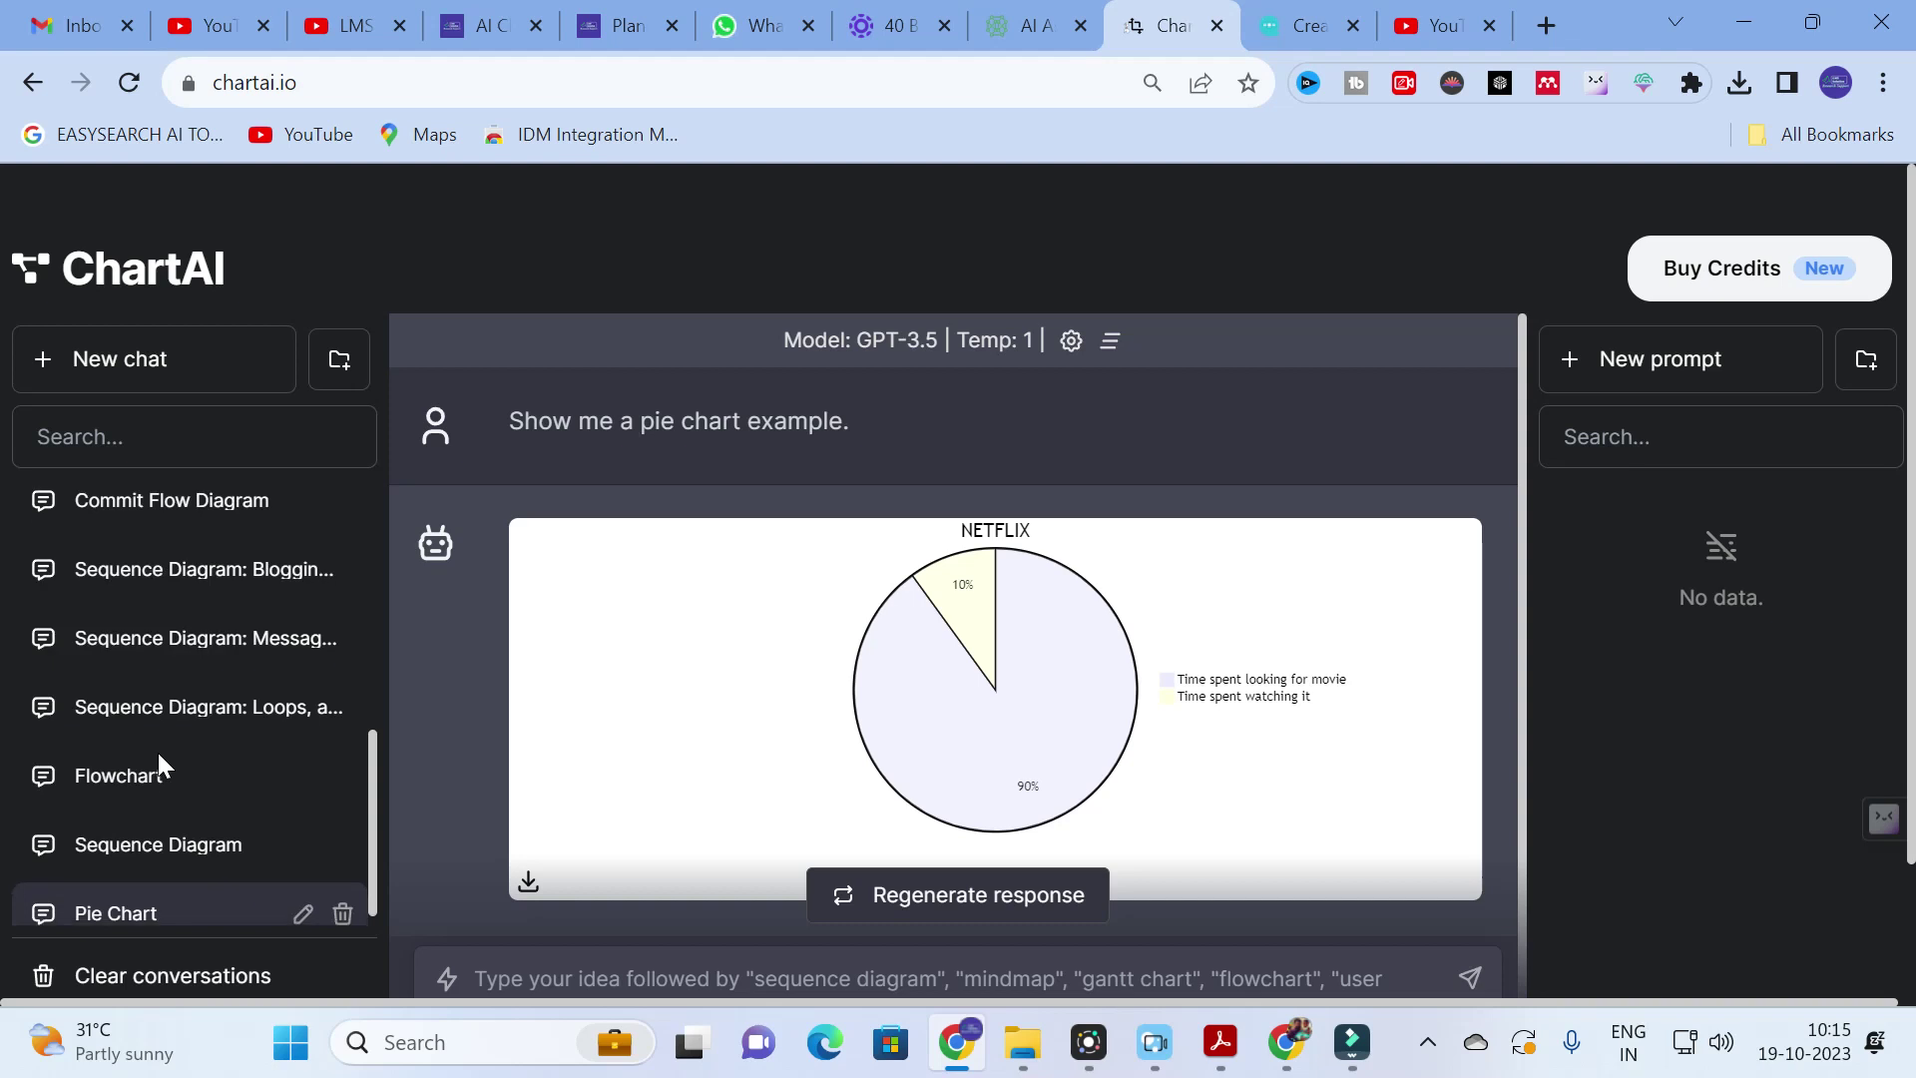
{"action": "left_click", "coordinate": [155, 775]}
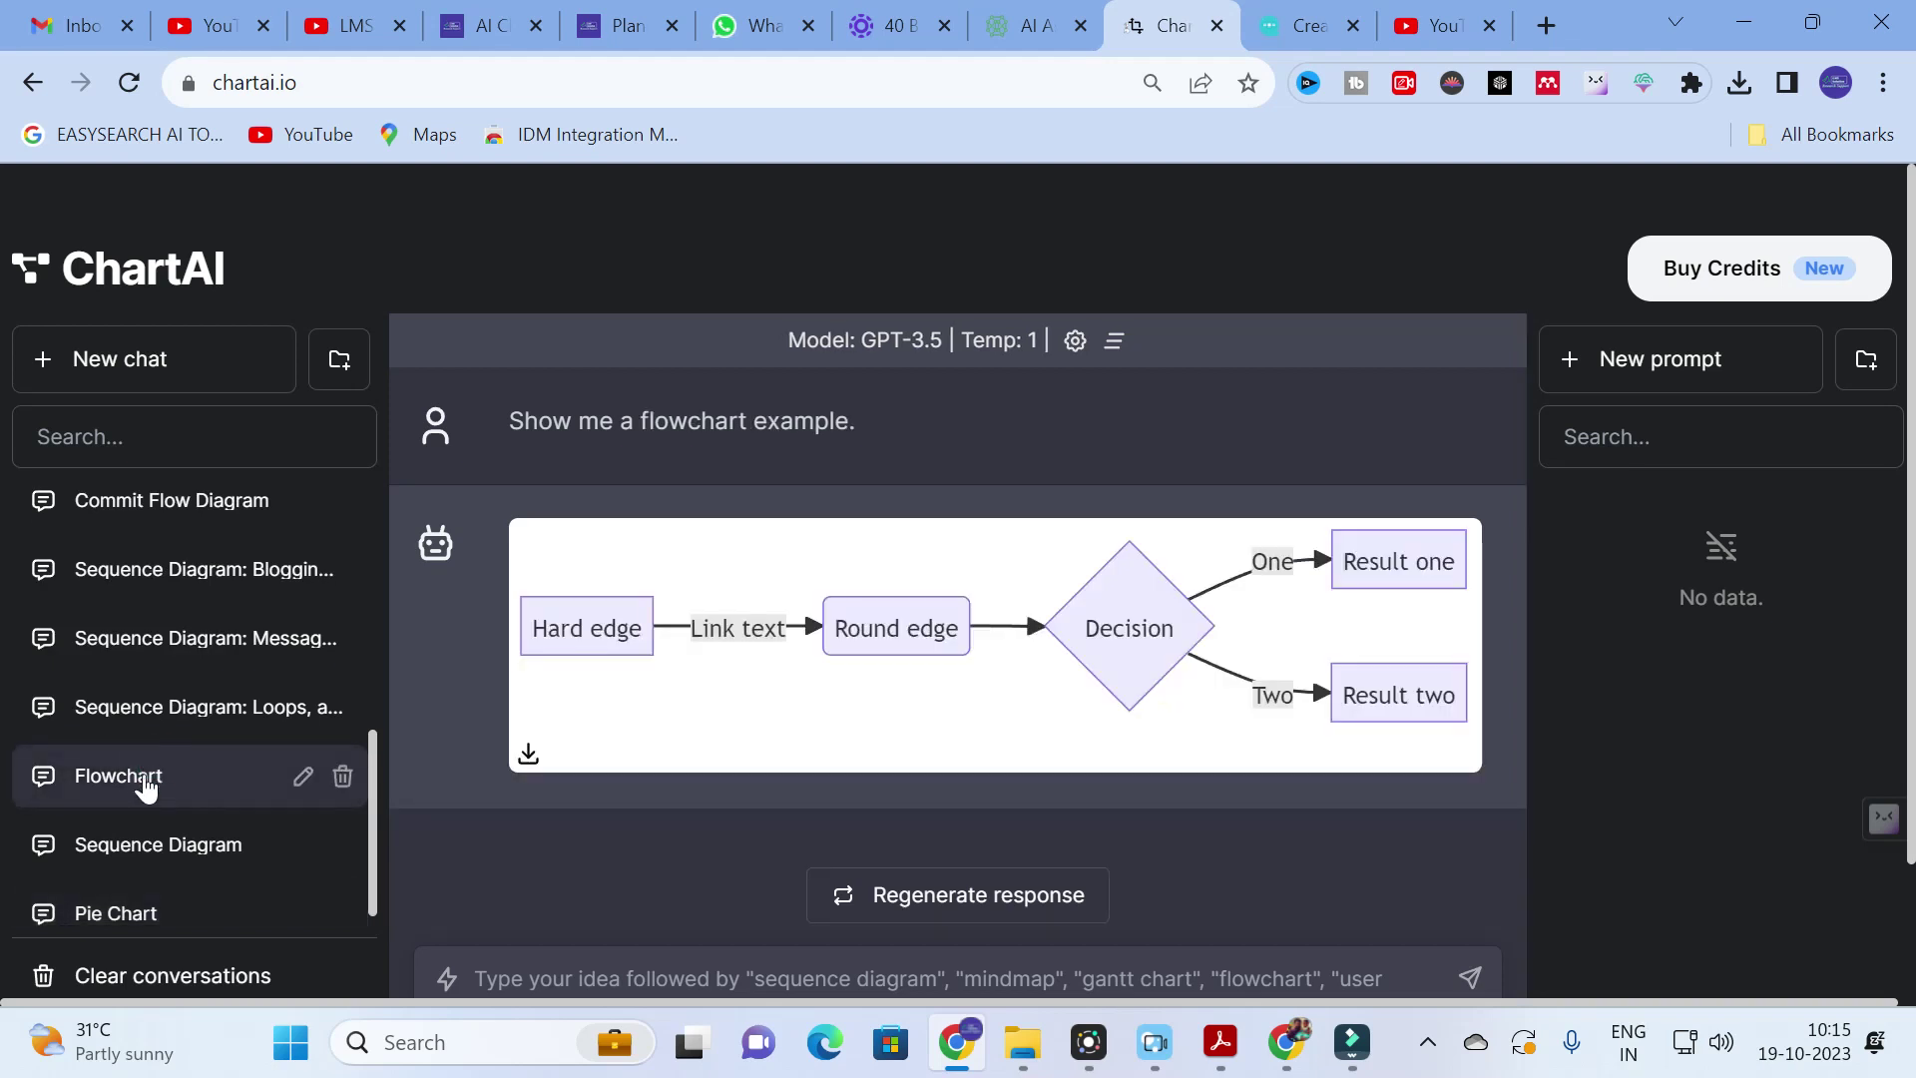
{"action": "scroll", "coordinate": [844, 589], "scroll_direction": "down", "scroll_amount": 2}
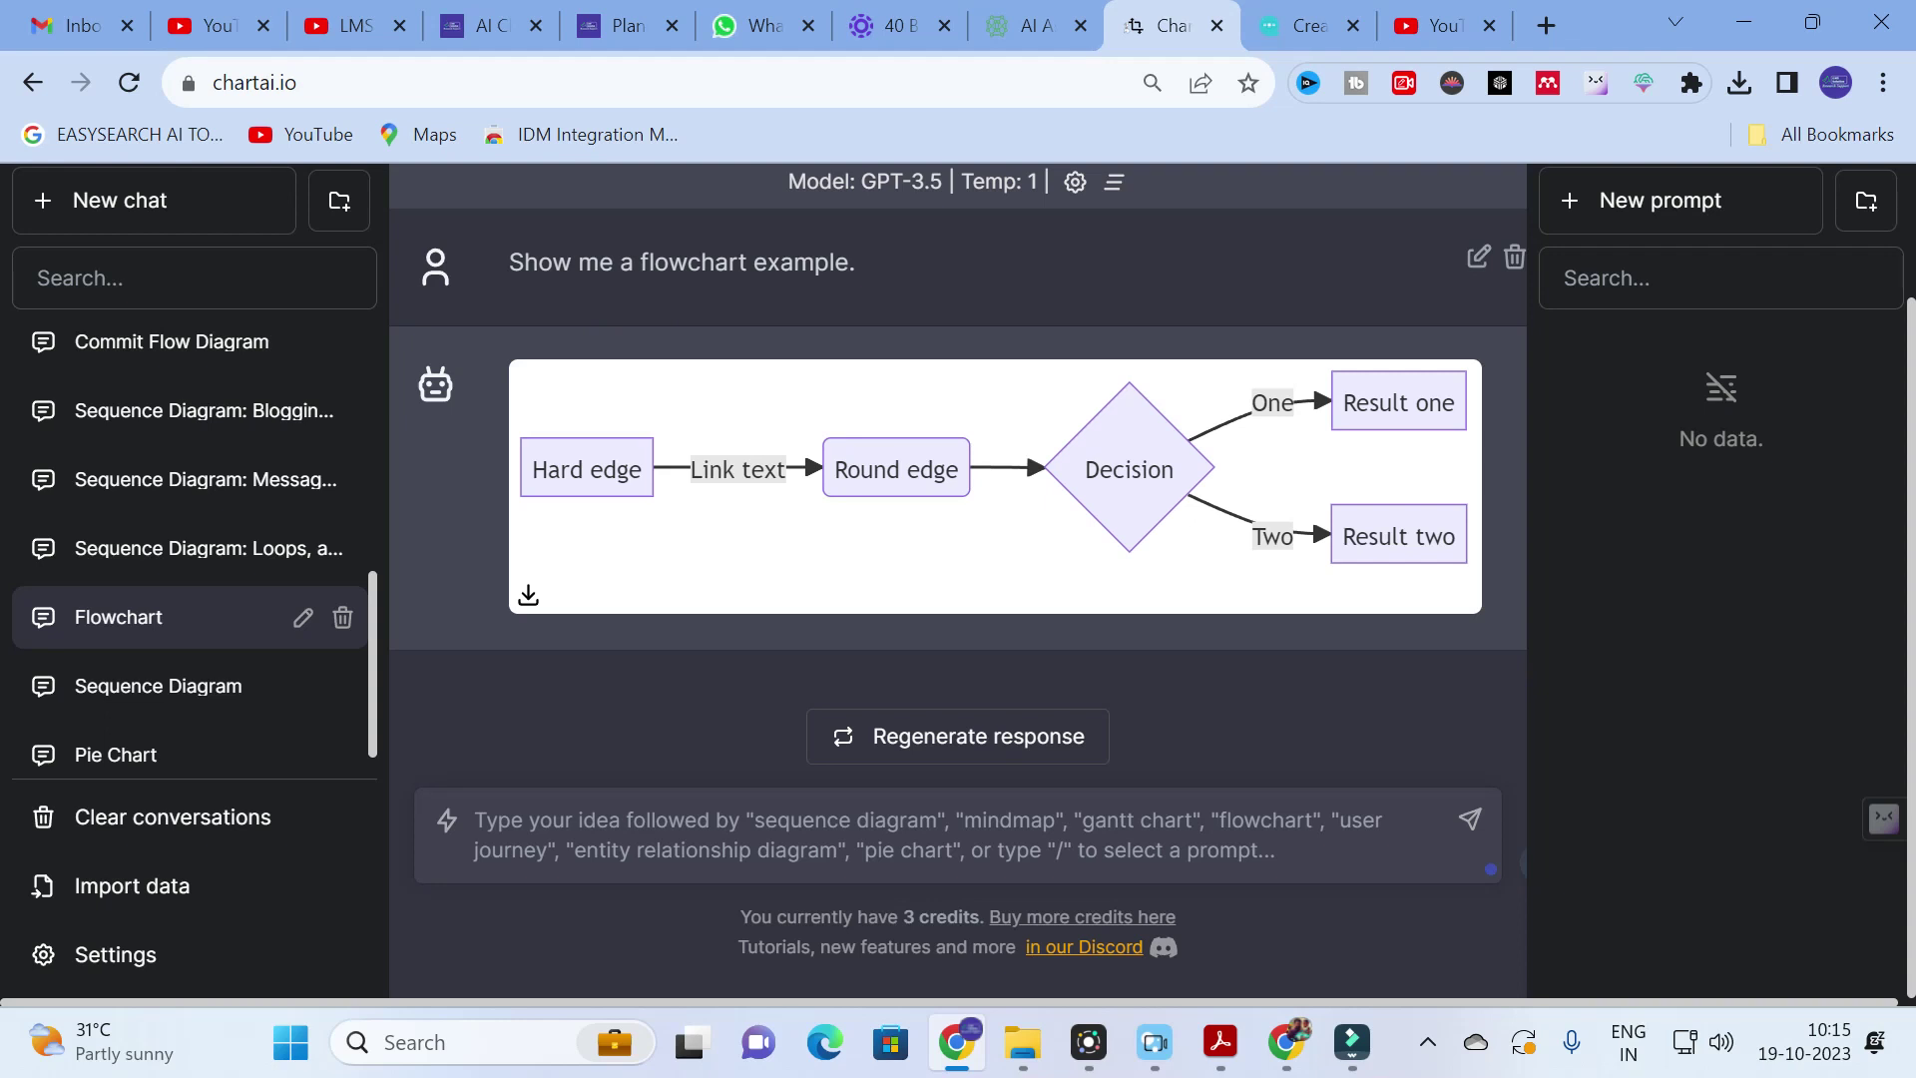
{"action": "left_click", "coordinate": [749, 860]}
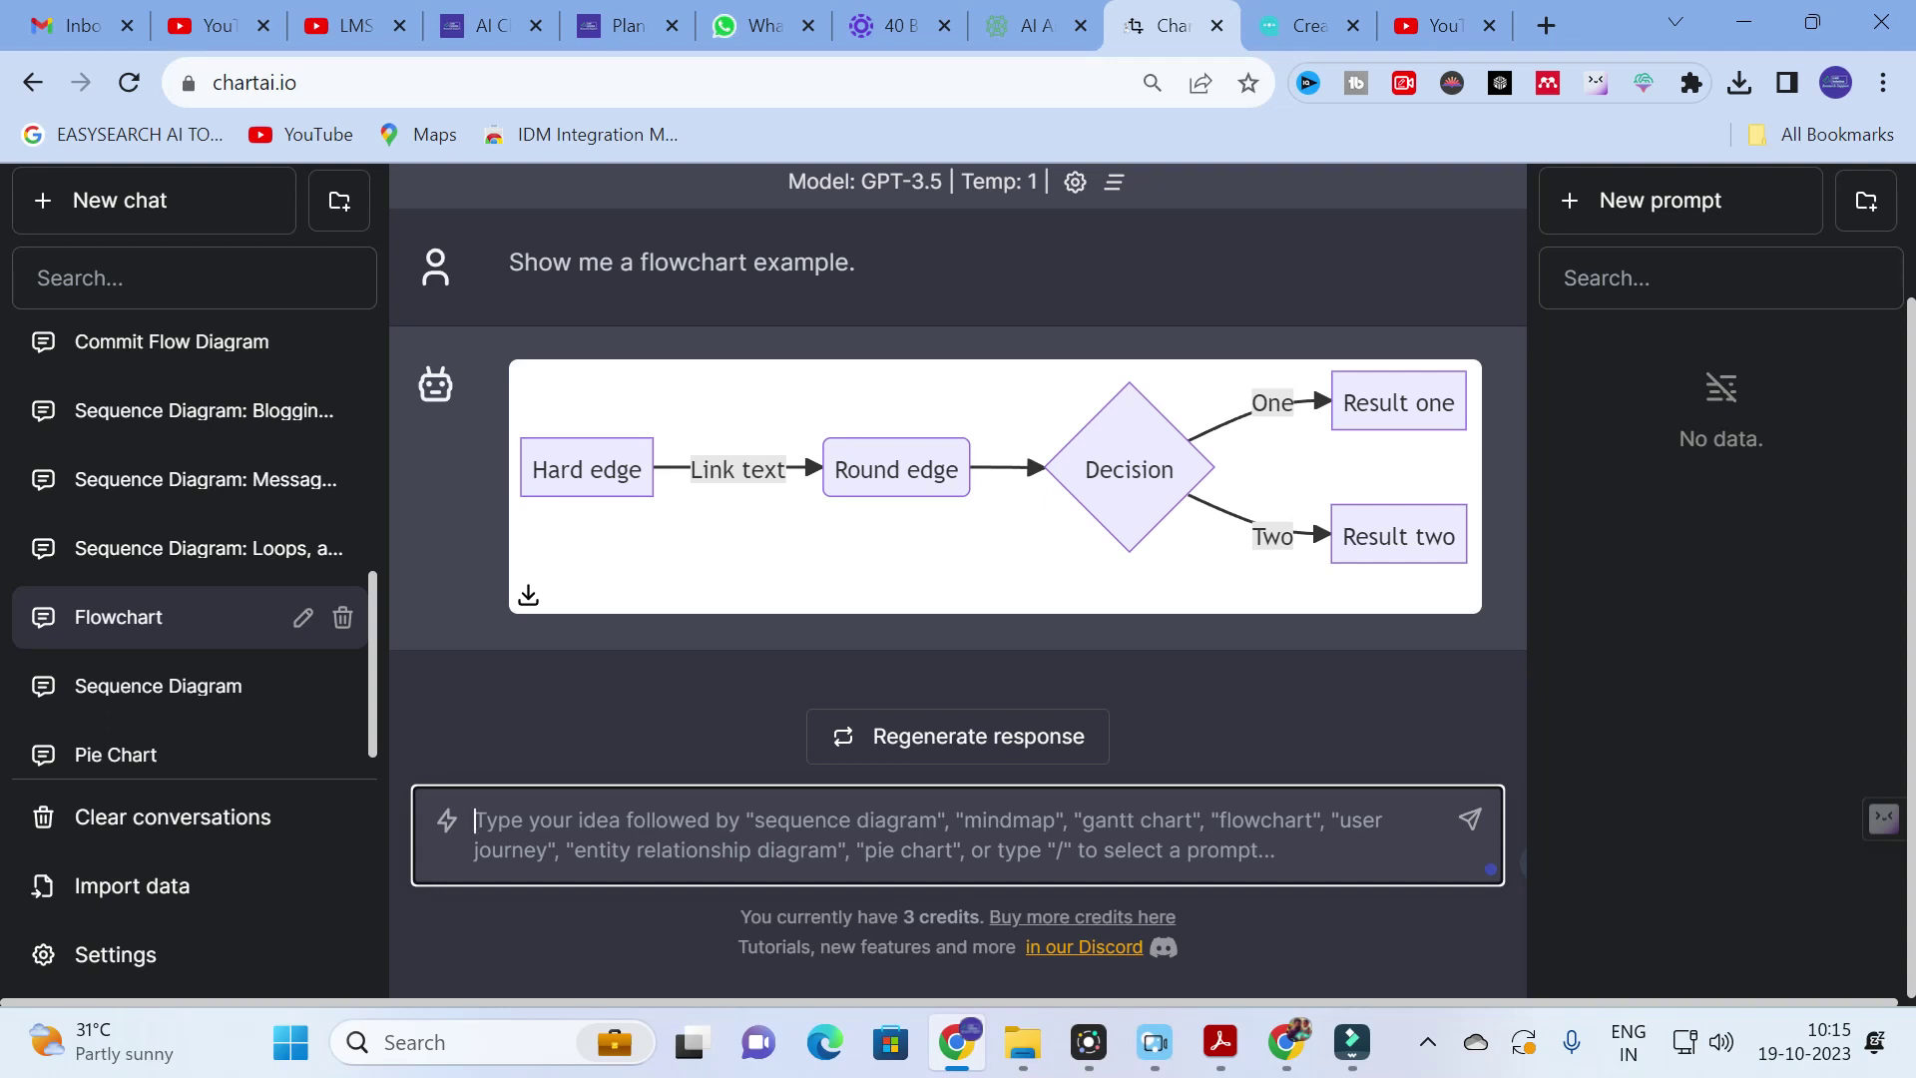
{"action": "left_click", "coordinate": [1671, 203]}
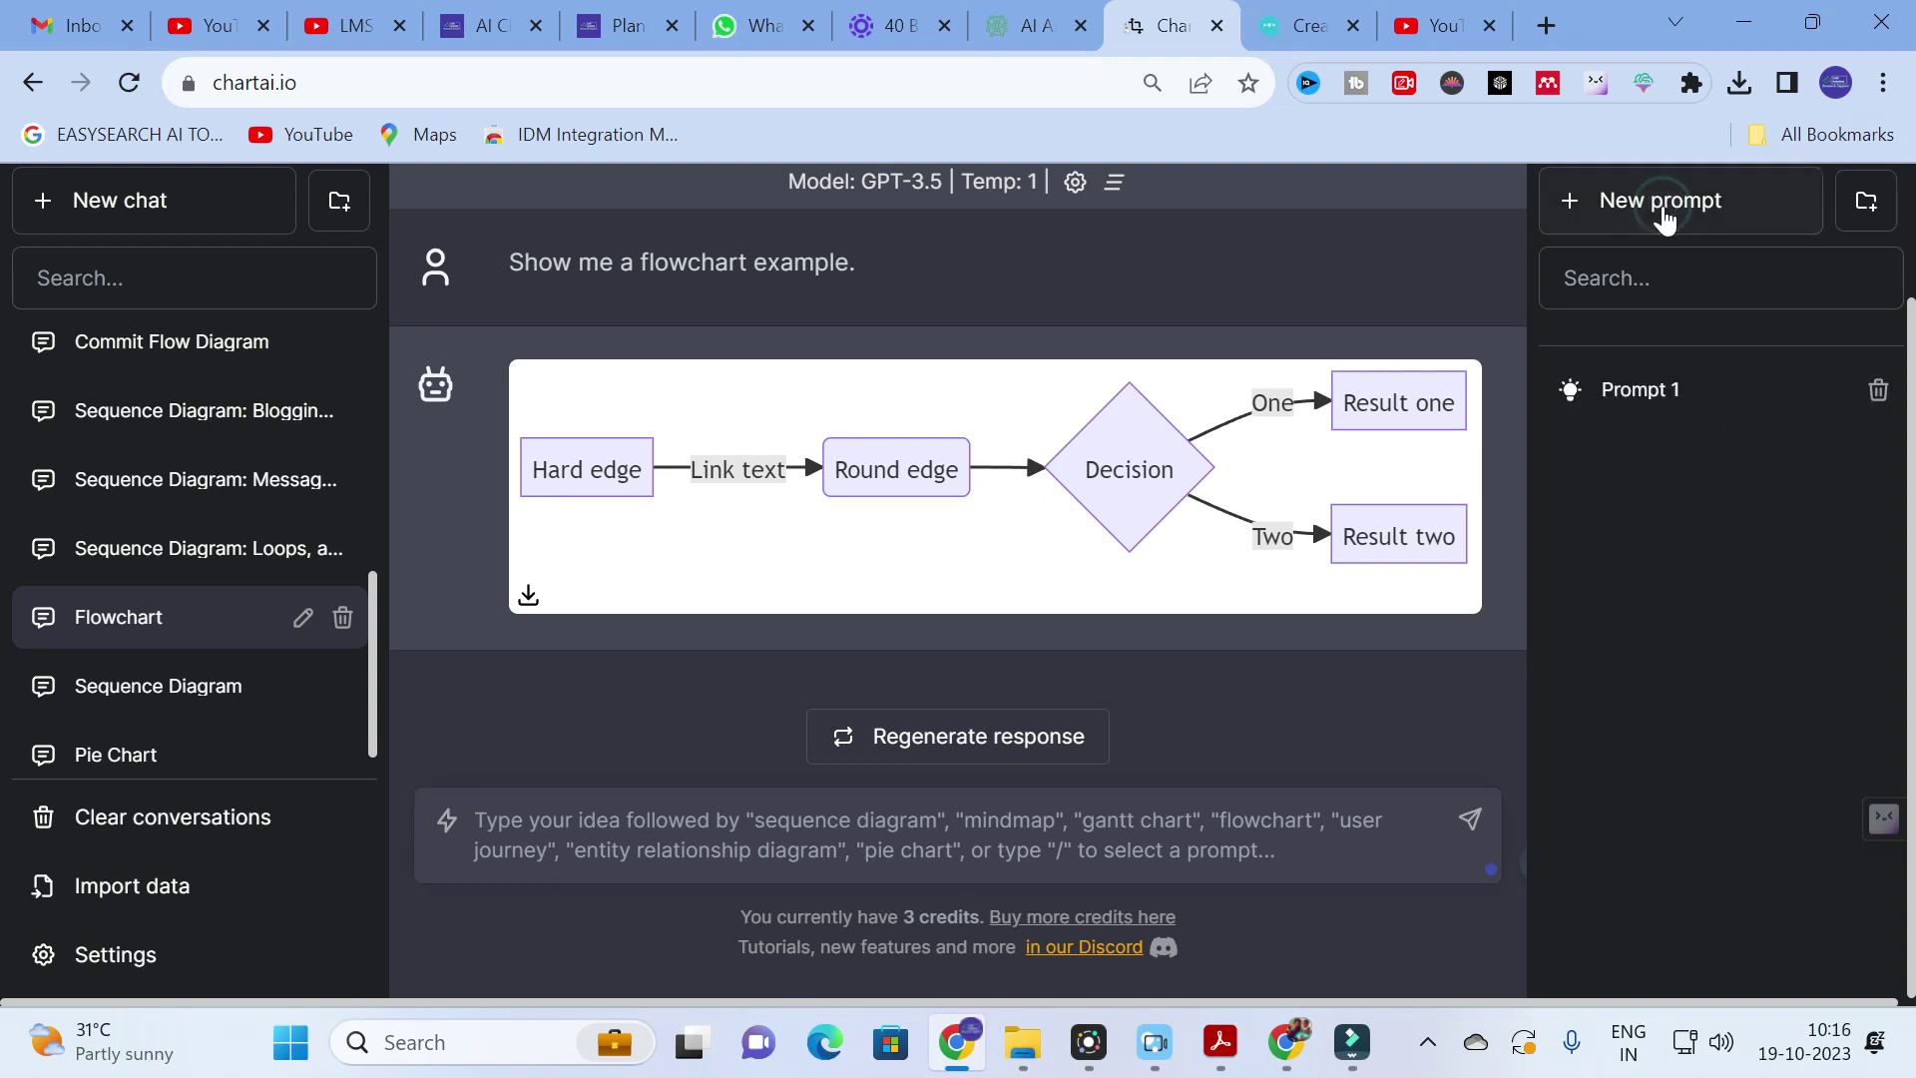
Submit the prompt "generate a flowchart showing the step by step procedure to write a research paper" in the Flowchart conversation
{"action": "left_click", "coordinate": [753, 823]}
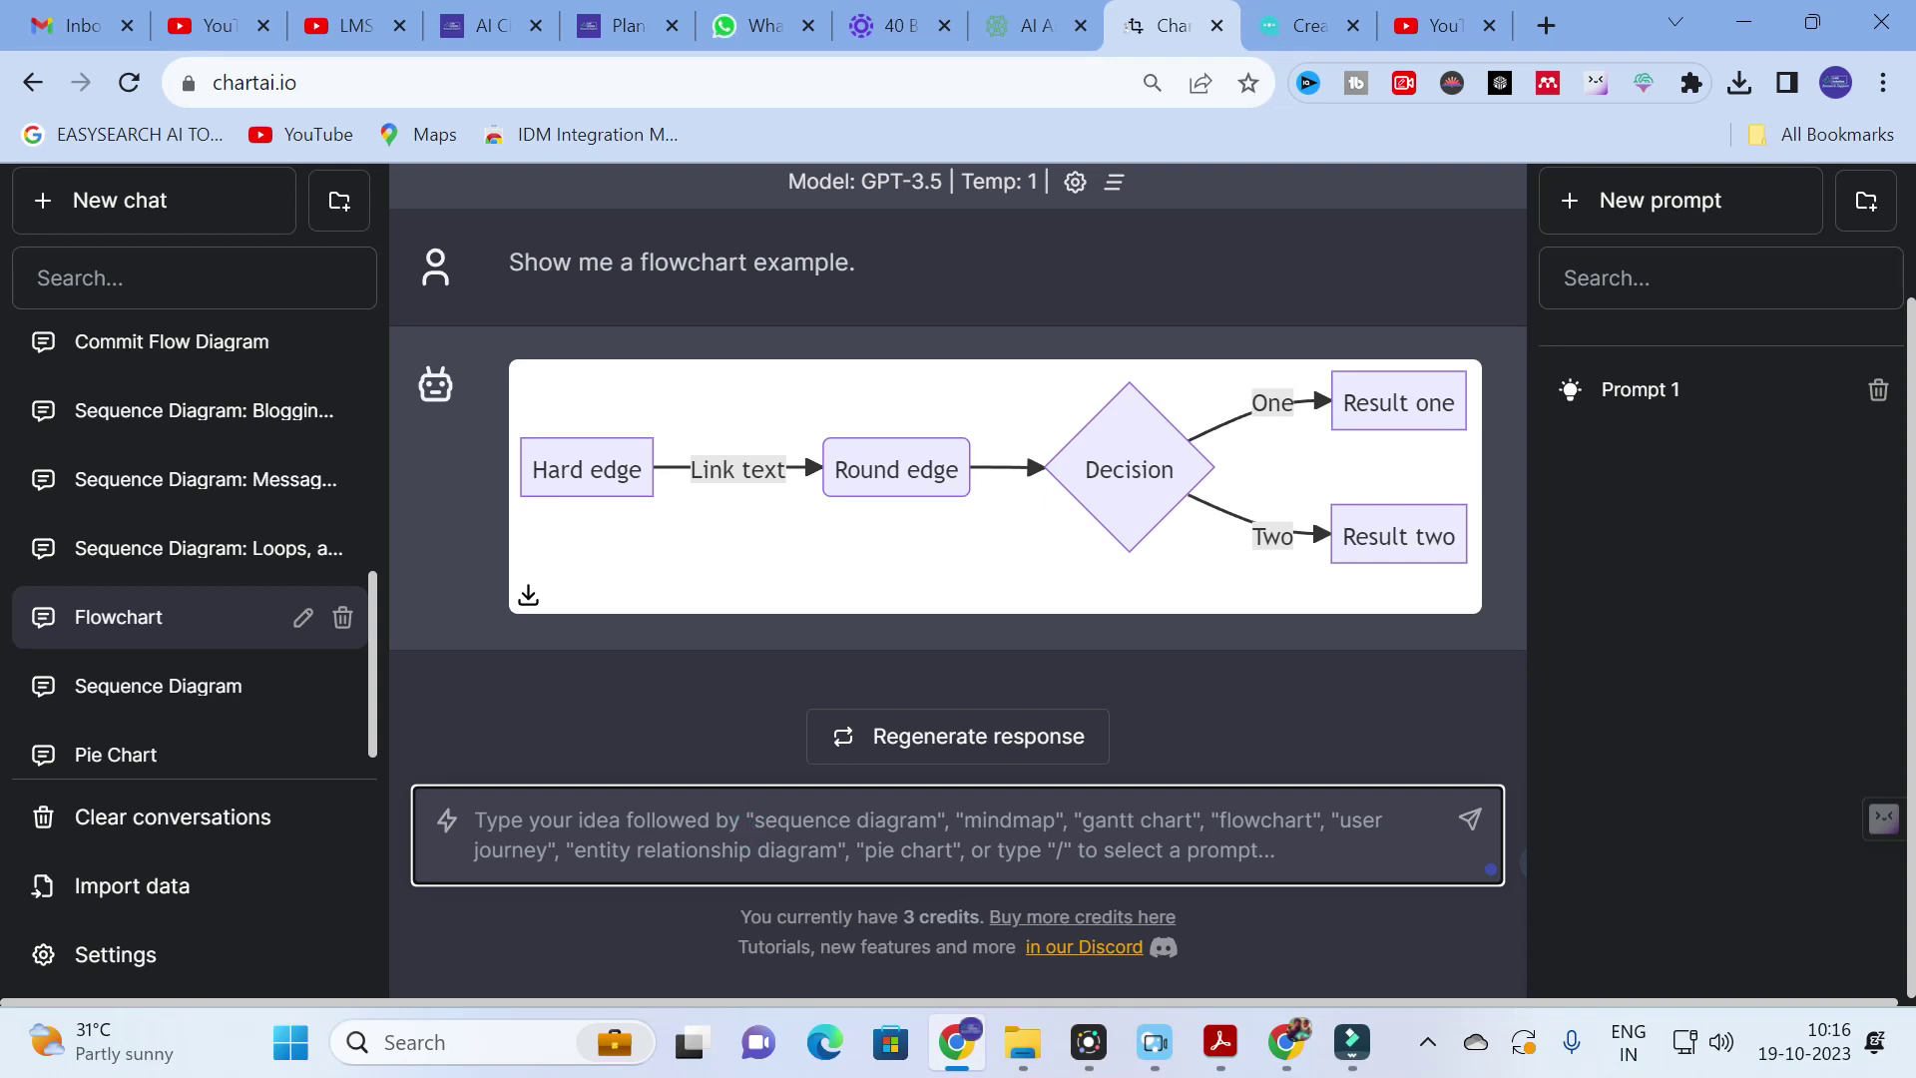
{"action": "type", "text": "genera"}
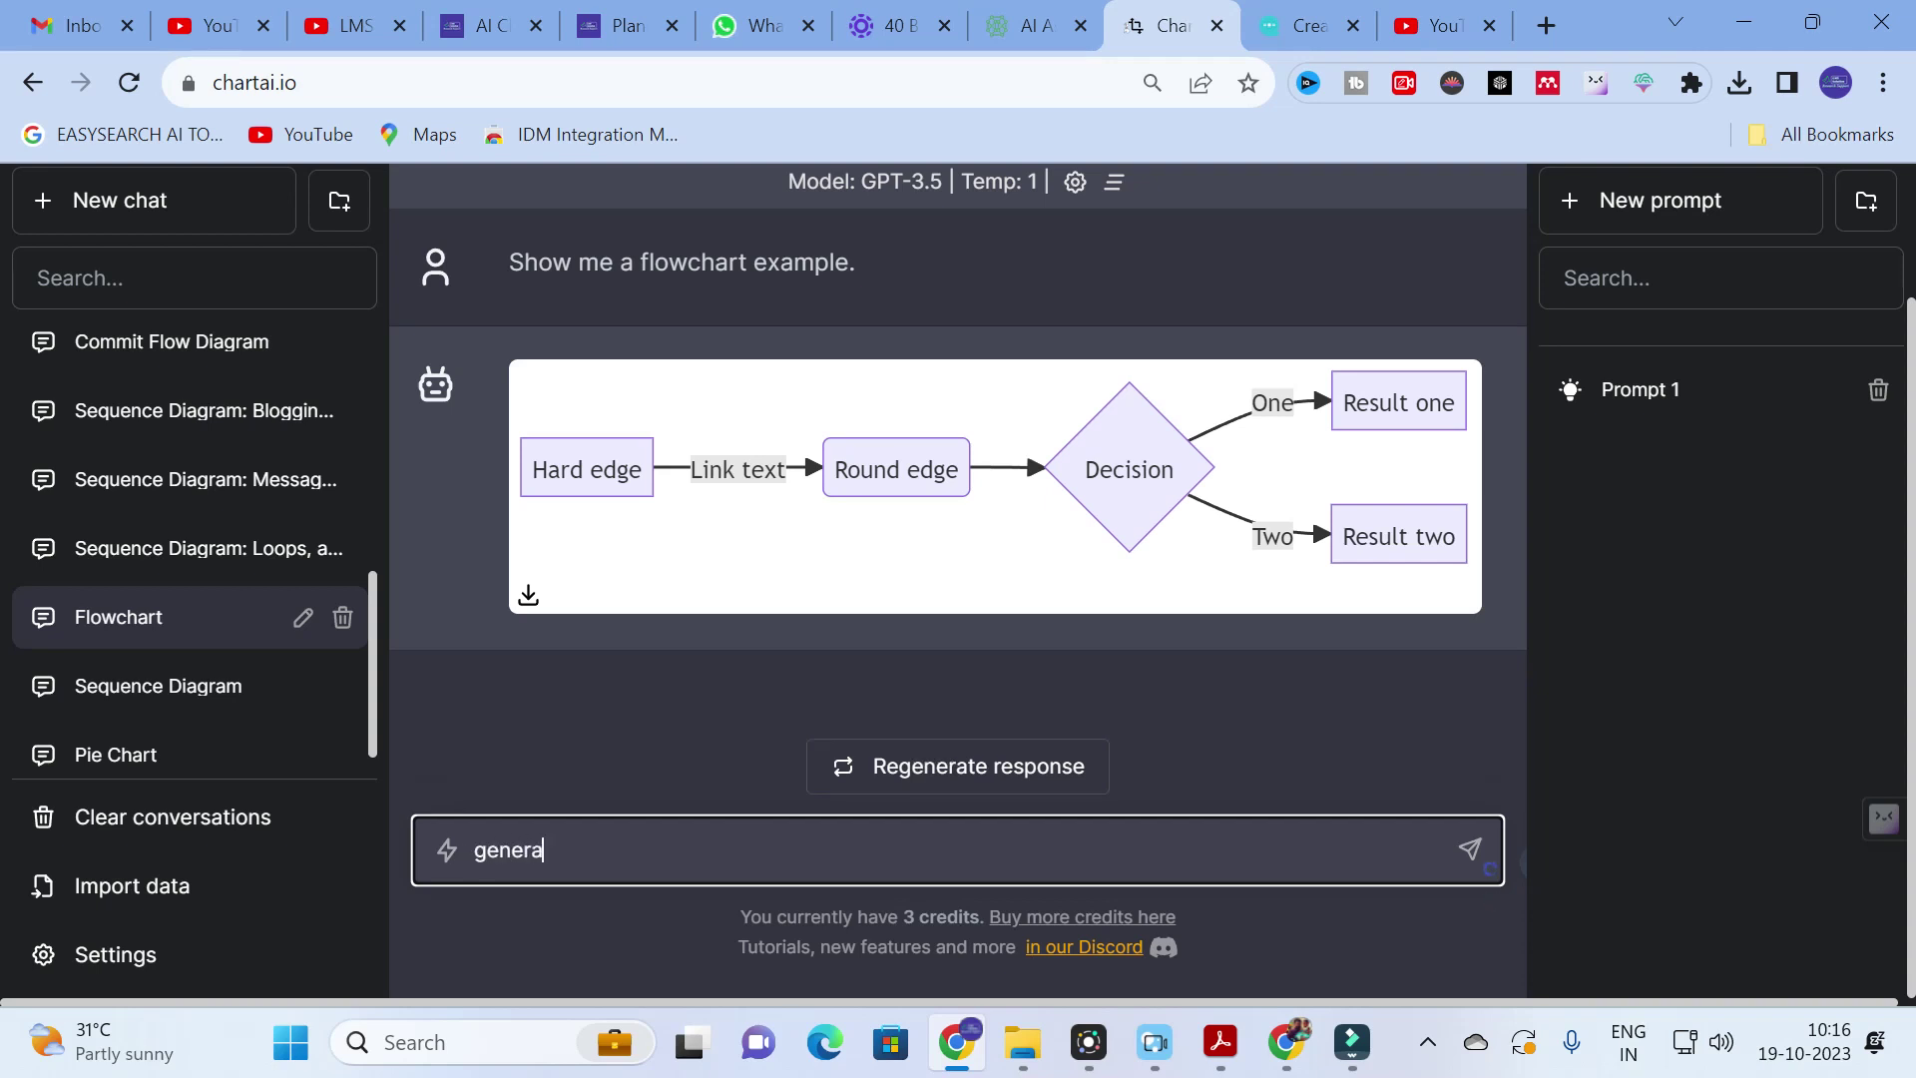
{"action": "type", "text": "te a flowchart sh"}
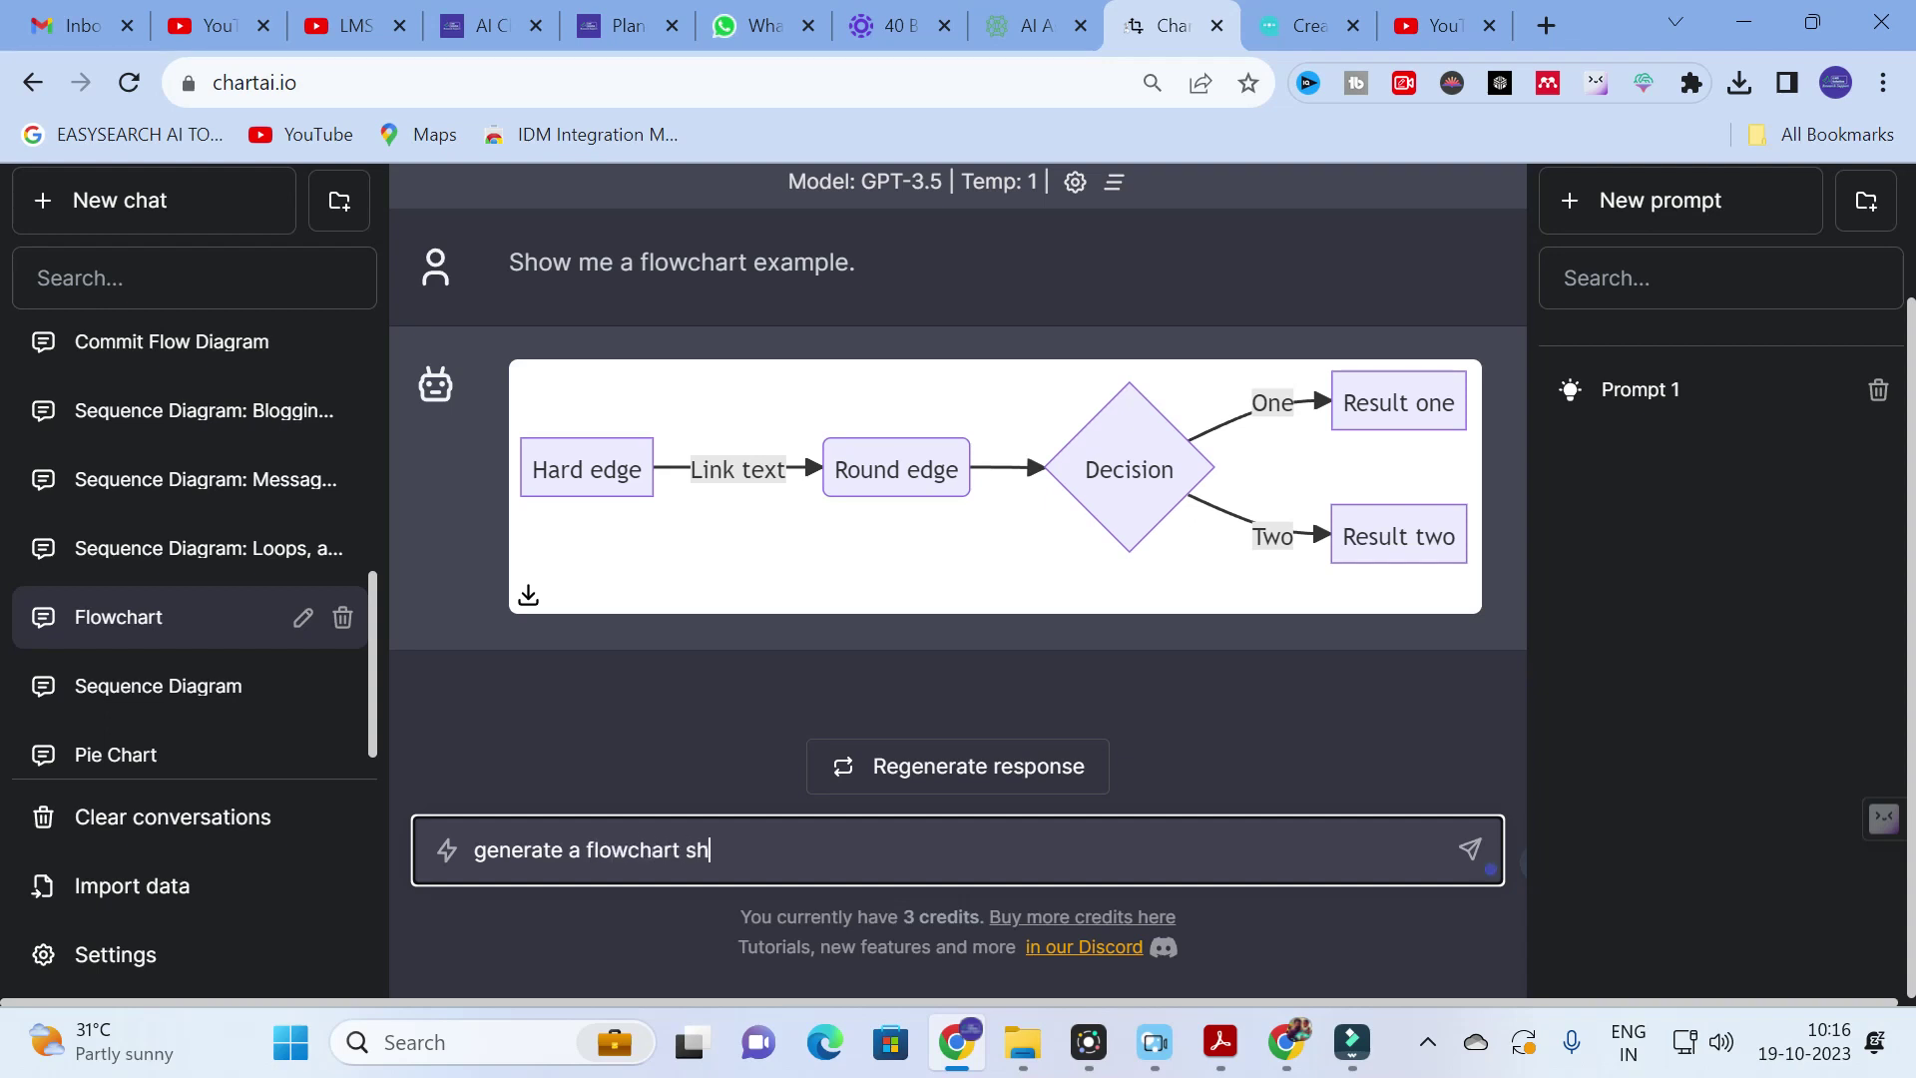
{"action": "type", "text": "owind the"}
{"action": "key", "text": "BackSpace"}
{"action": "key", "text": "BackSpace"}
{"action": "key", "text": "BackSpace"}
{"action": "key", "text": "BackSpace"}
{"action": "key", "text": "BackSpace"}
{"action": "key", "text": "BackSpace"}
{"action": "type", "text": "g the"}
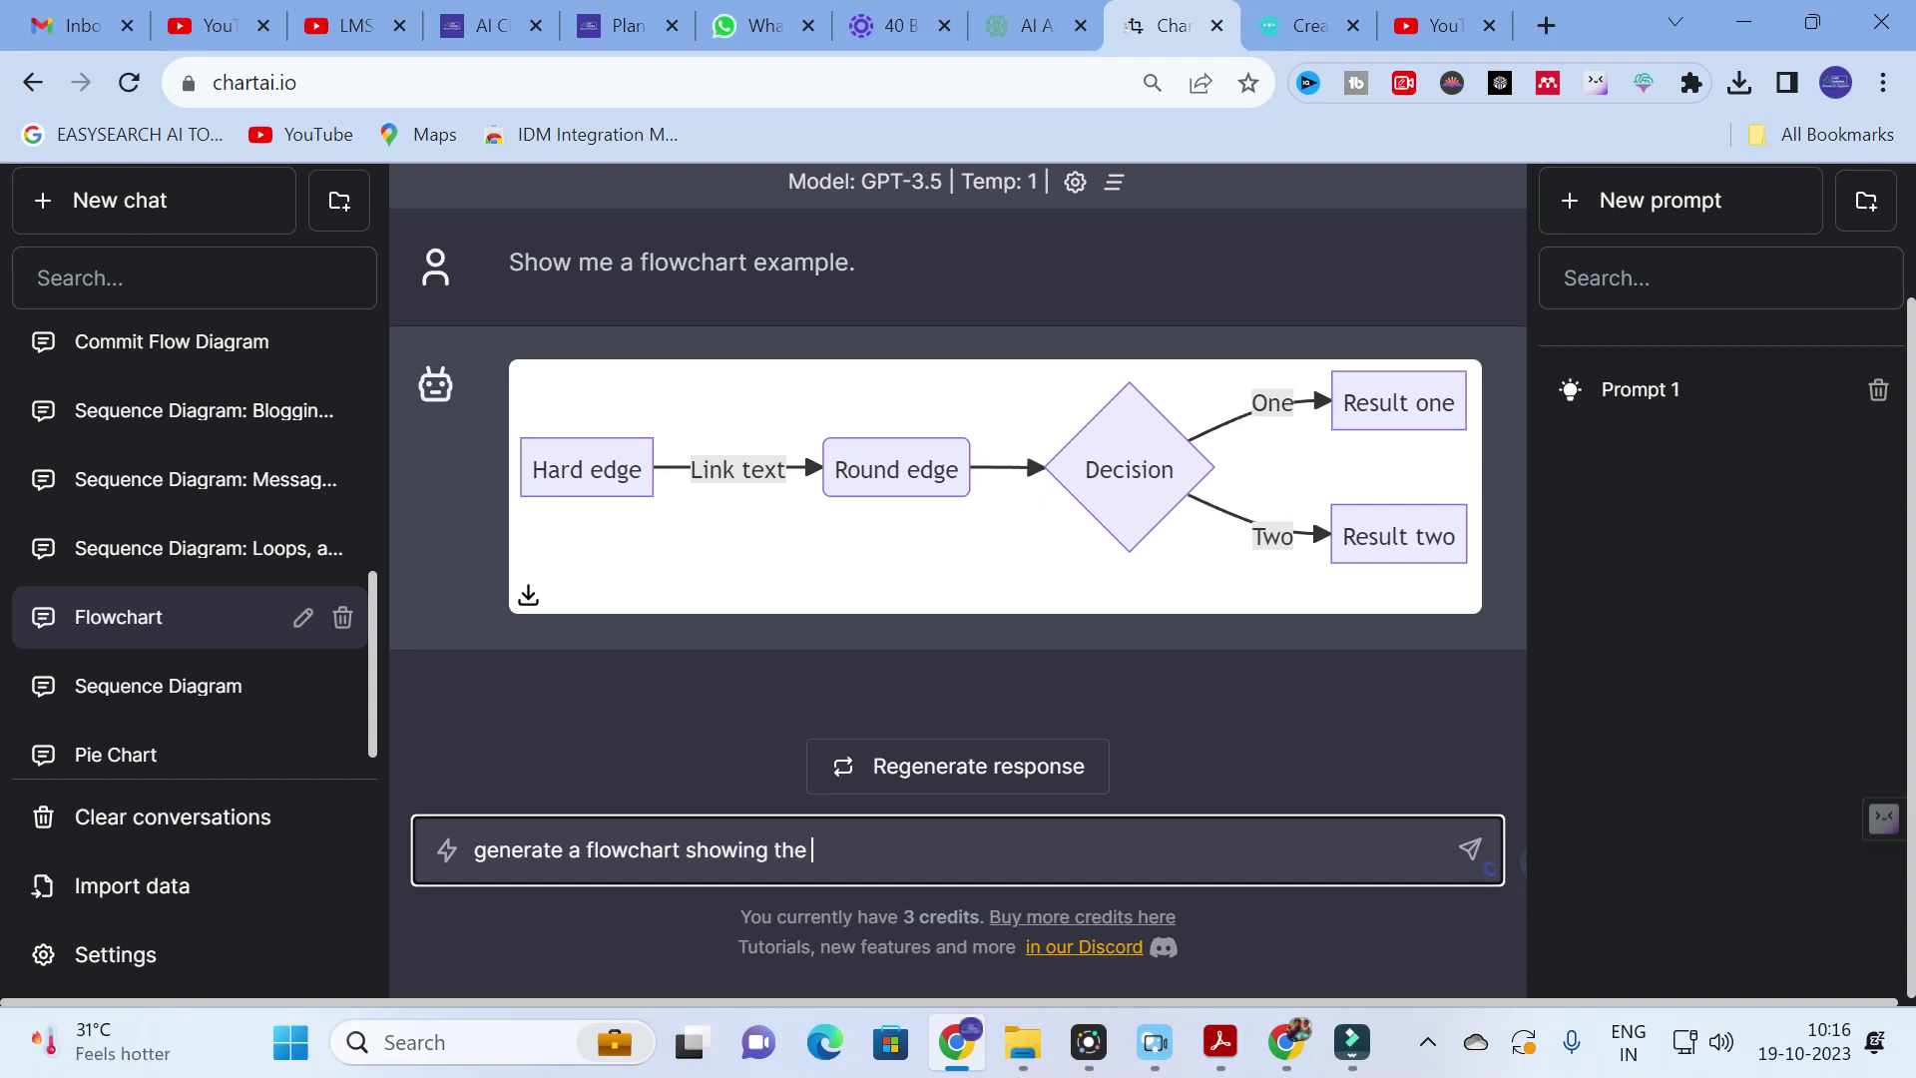
{"action": "type", "text": " step by step procedure to write a research paper"}
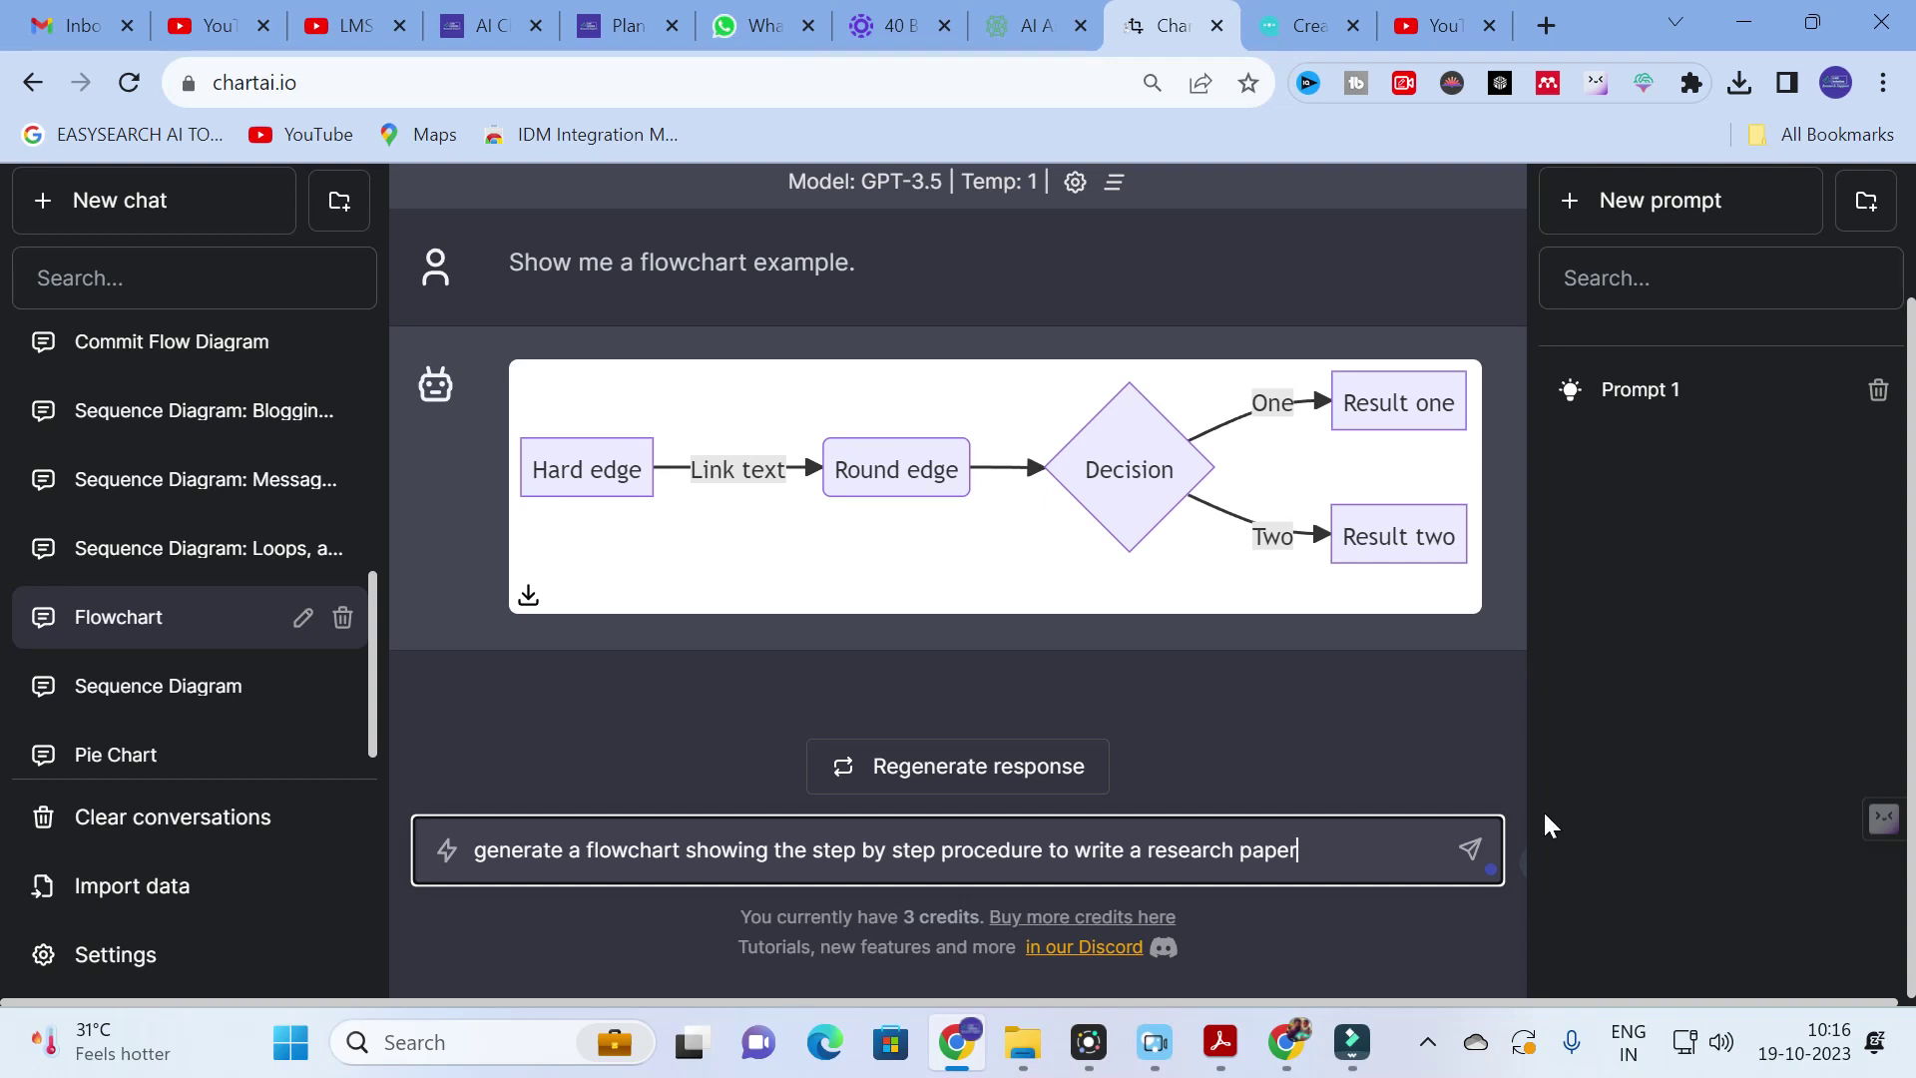
{"action": "left_click", "coordinate": [1471, 850]}
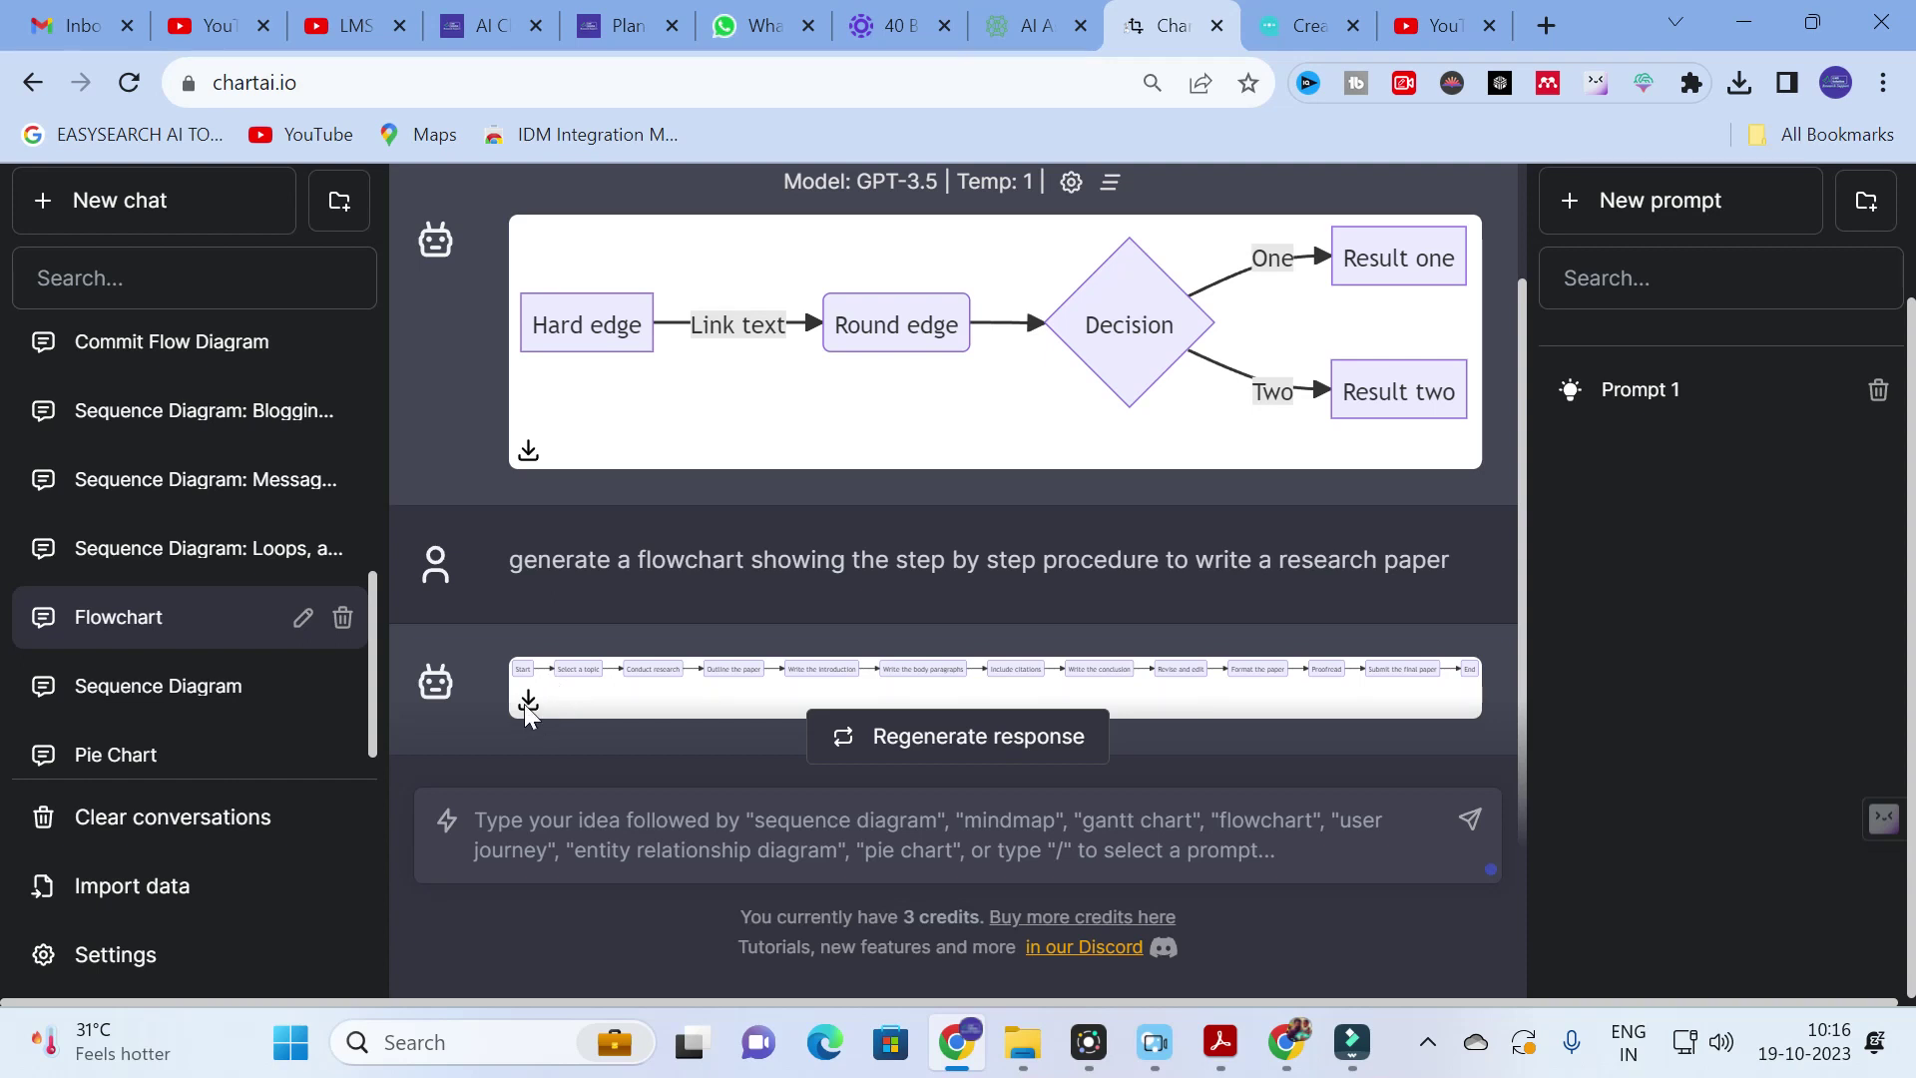
Download the generated research paper flowchart and open diagram (2).svg from the recent downloads
{"action": "scroll", "coordinate": [529, 714], "scroll_direction": "up", "scroll_amount": 2}
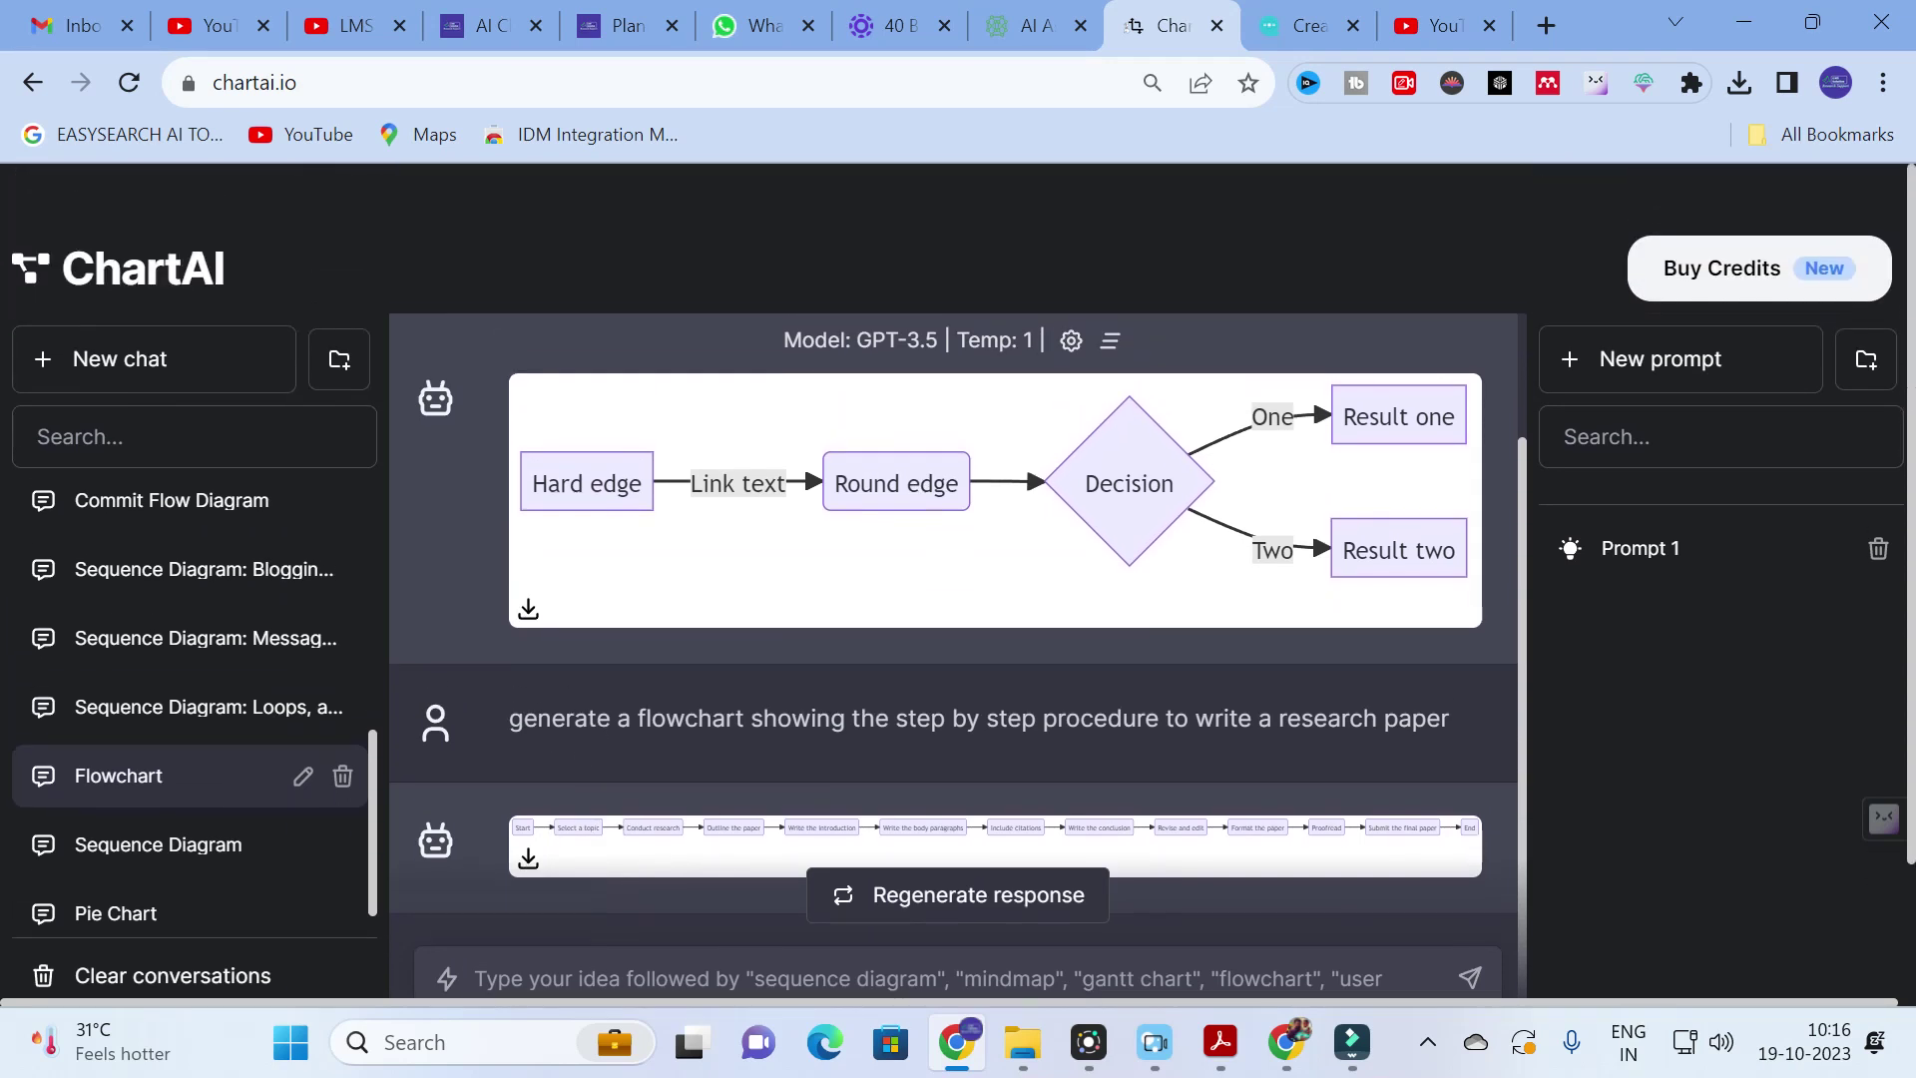
{"action": "left_click", "coordinate": [531, 864]}
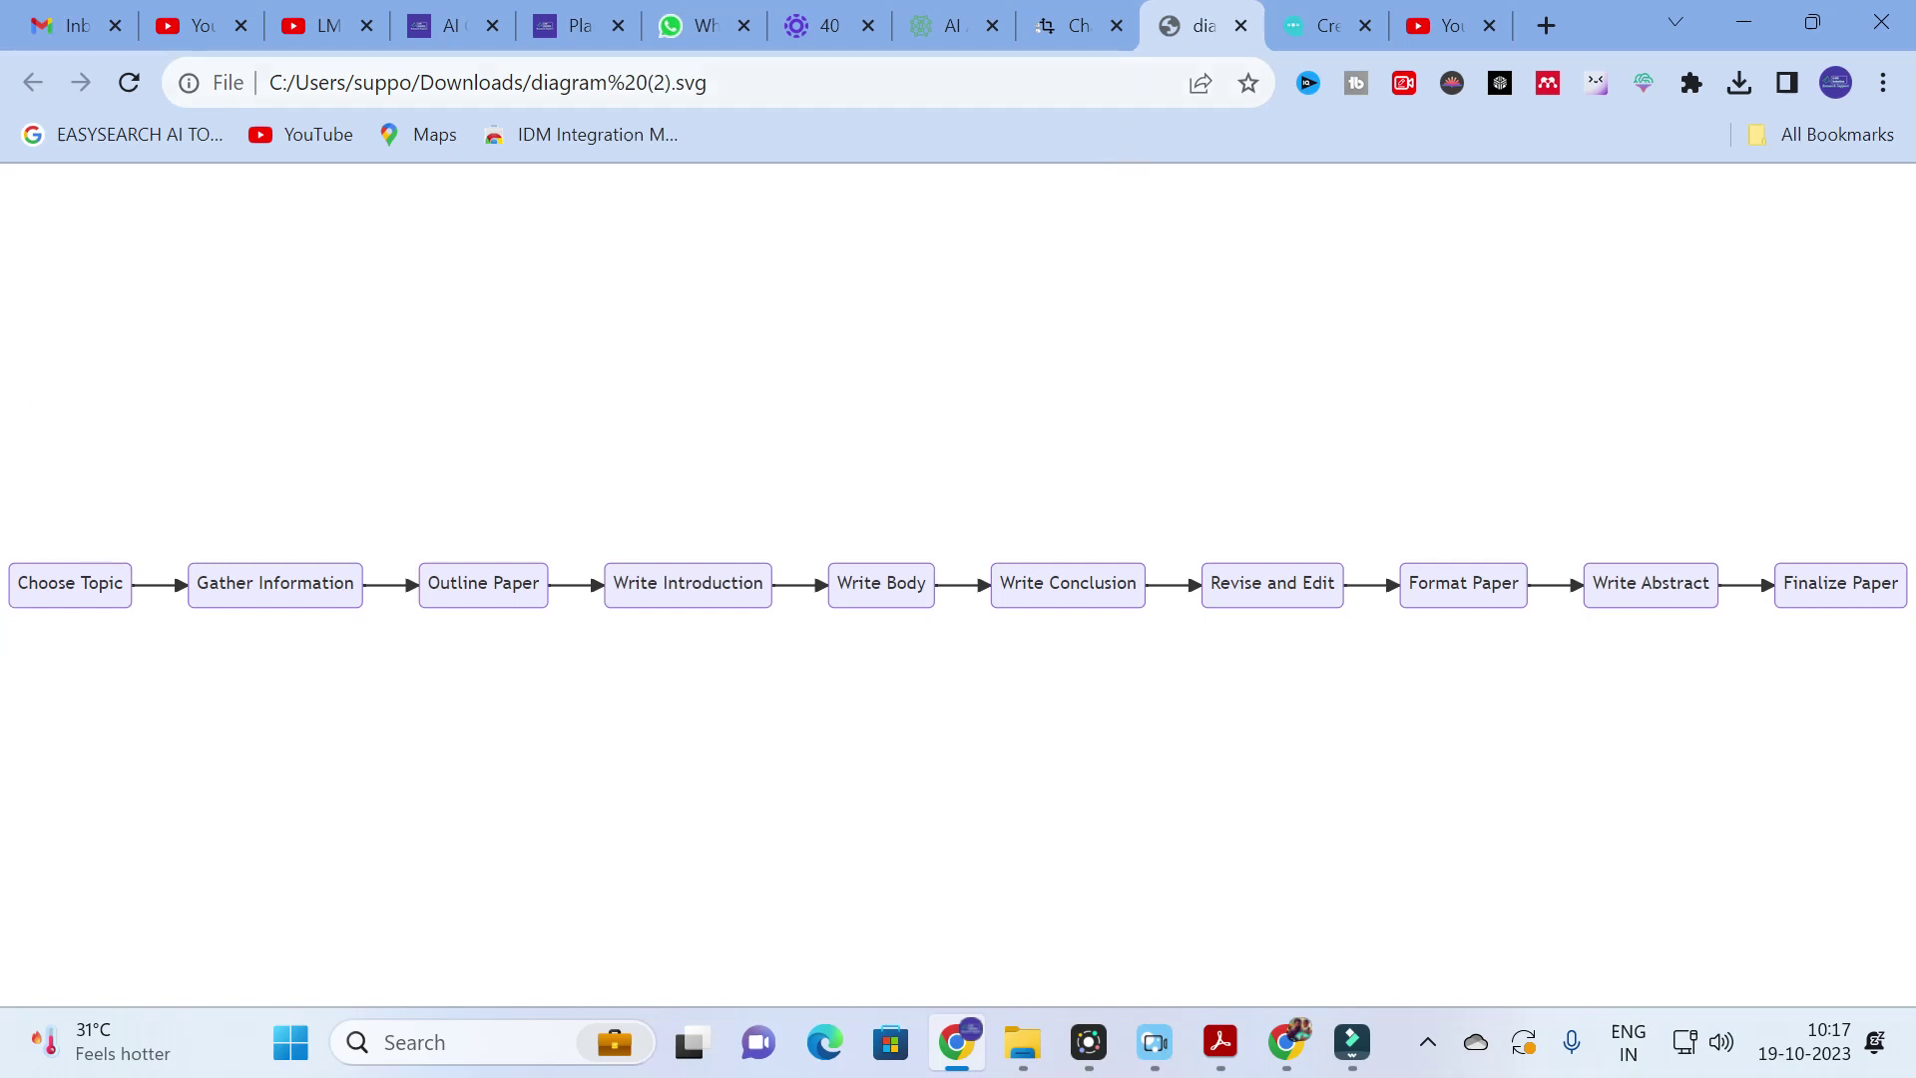
{"action": "left_click", "coordinate": [1076, 25]}
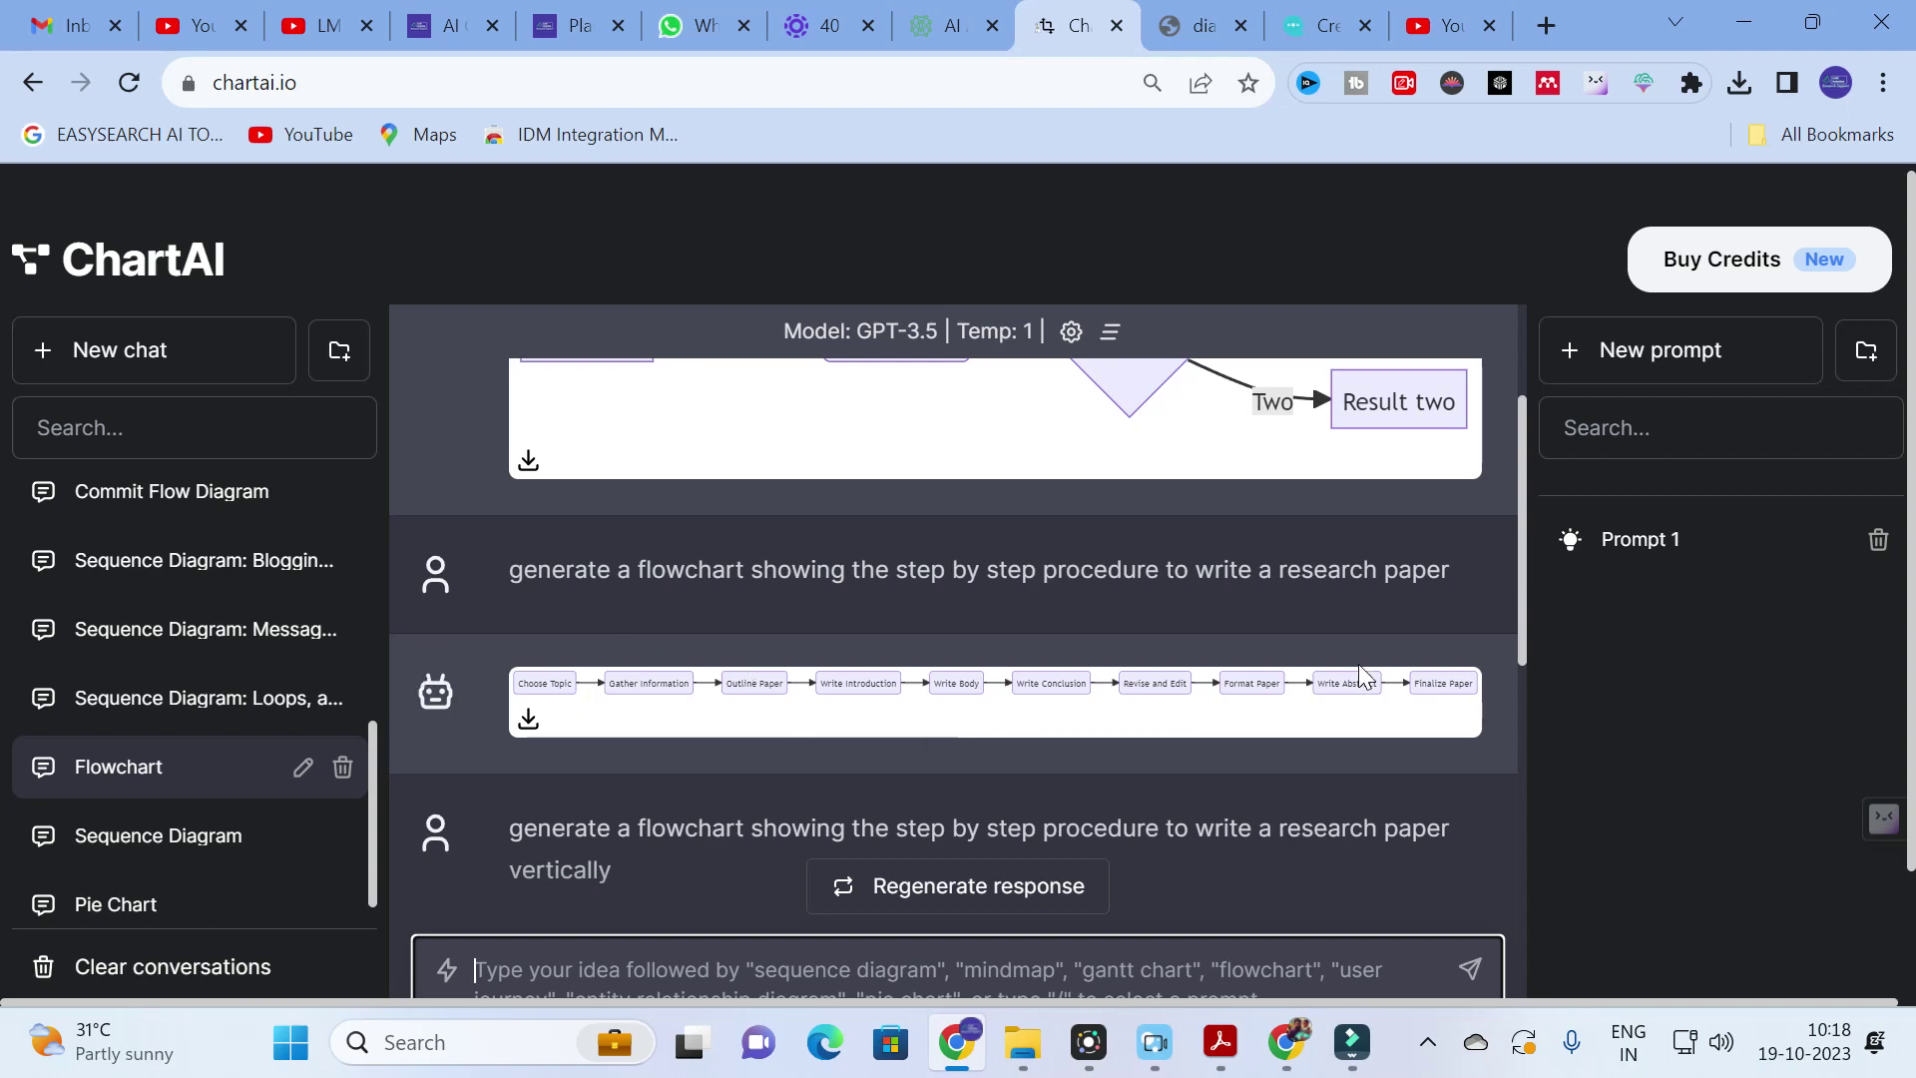
{"action": "left_click", "coordinate": [1754, 95]}
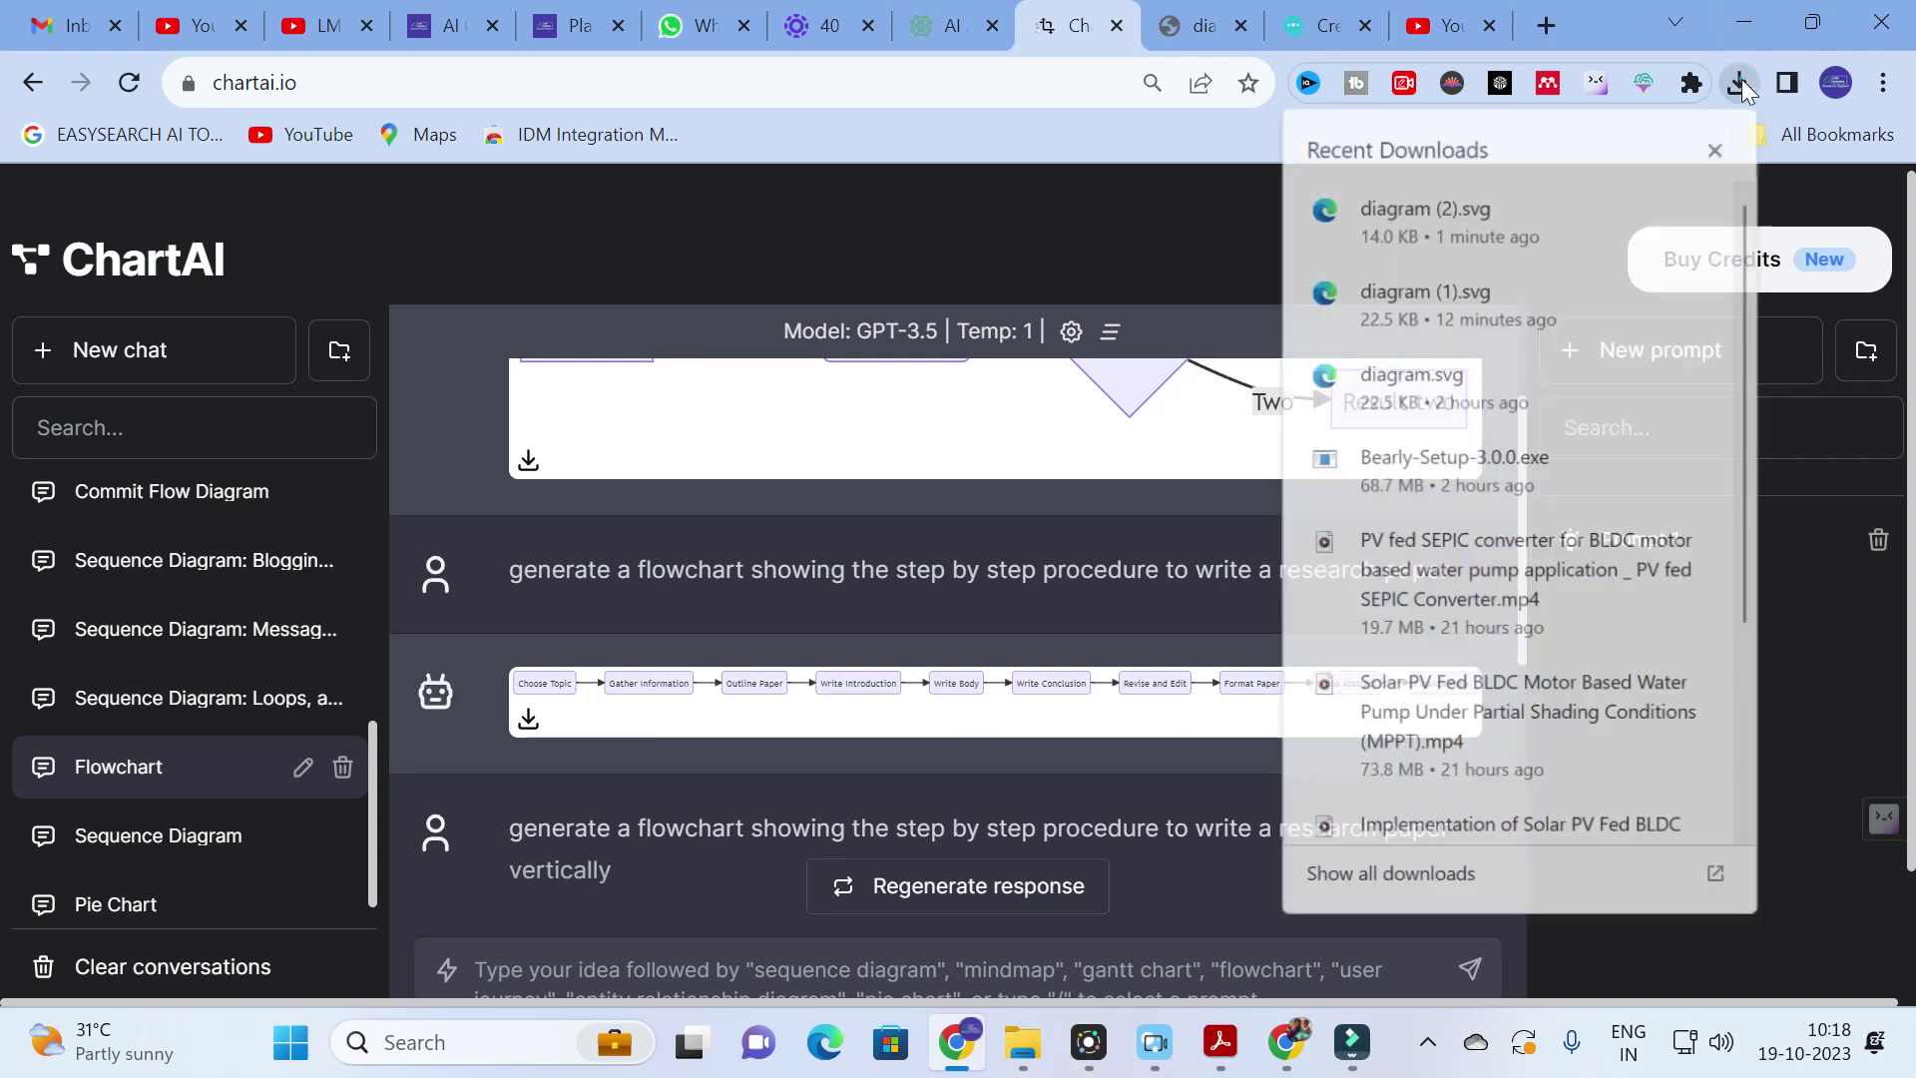
{"action": "left_click", "coordinate": [1441, 232]}
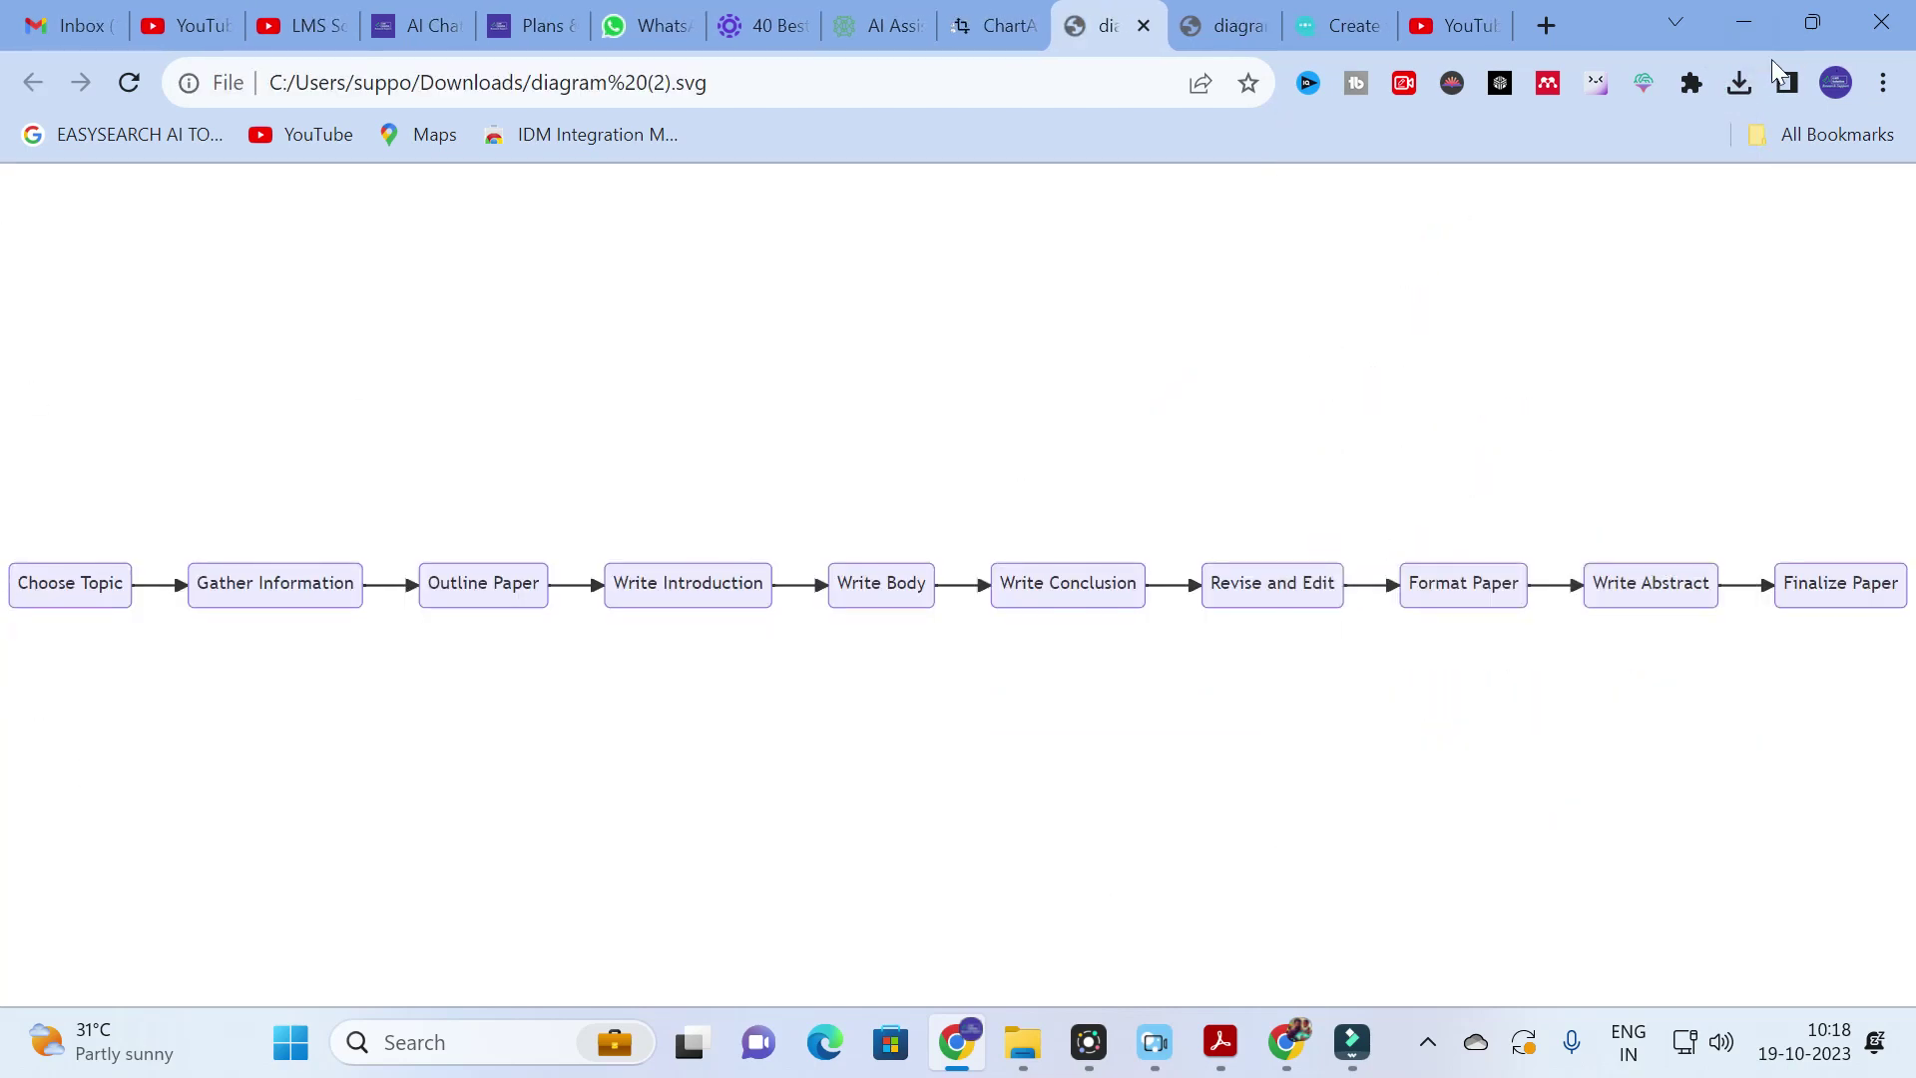
Return to the ChartAI conversation and examine the vertical research paper flowchart from Choose Topic to Finalize Paper
{"action": "left_click", "coordinate": [985, 12]}
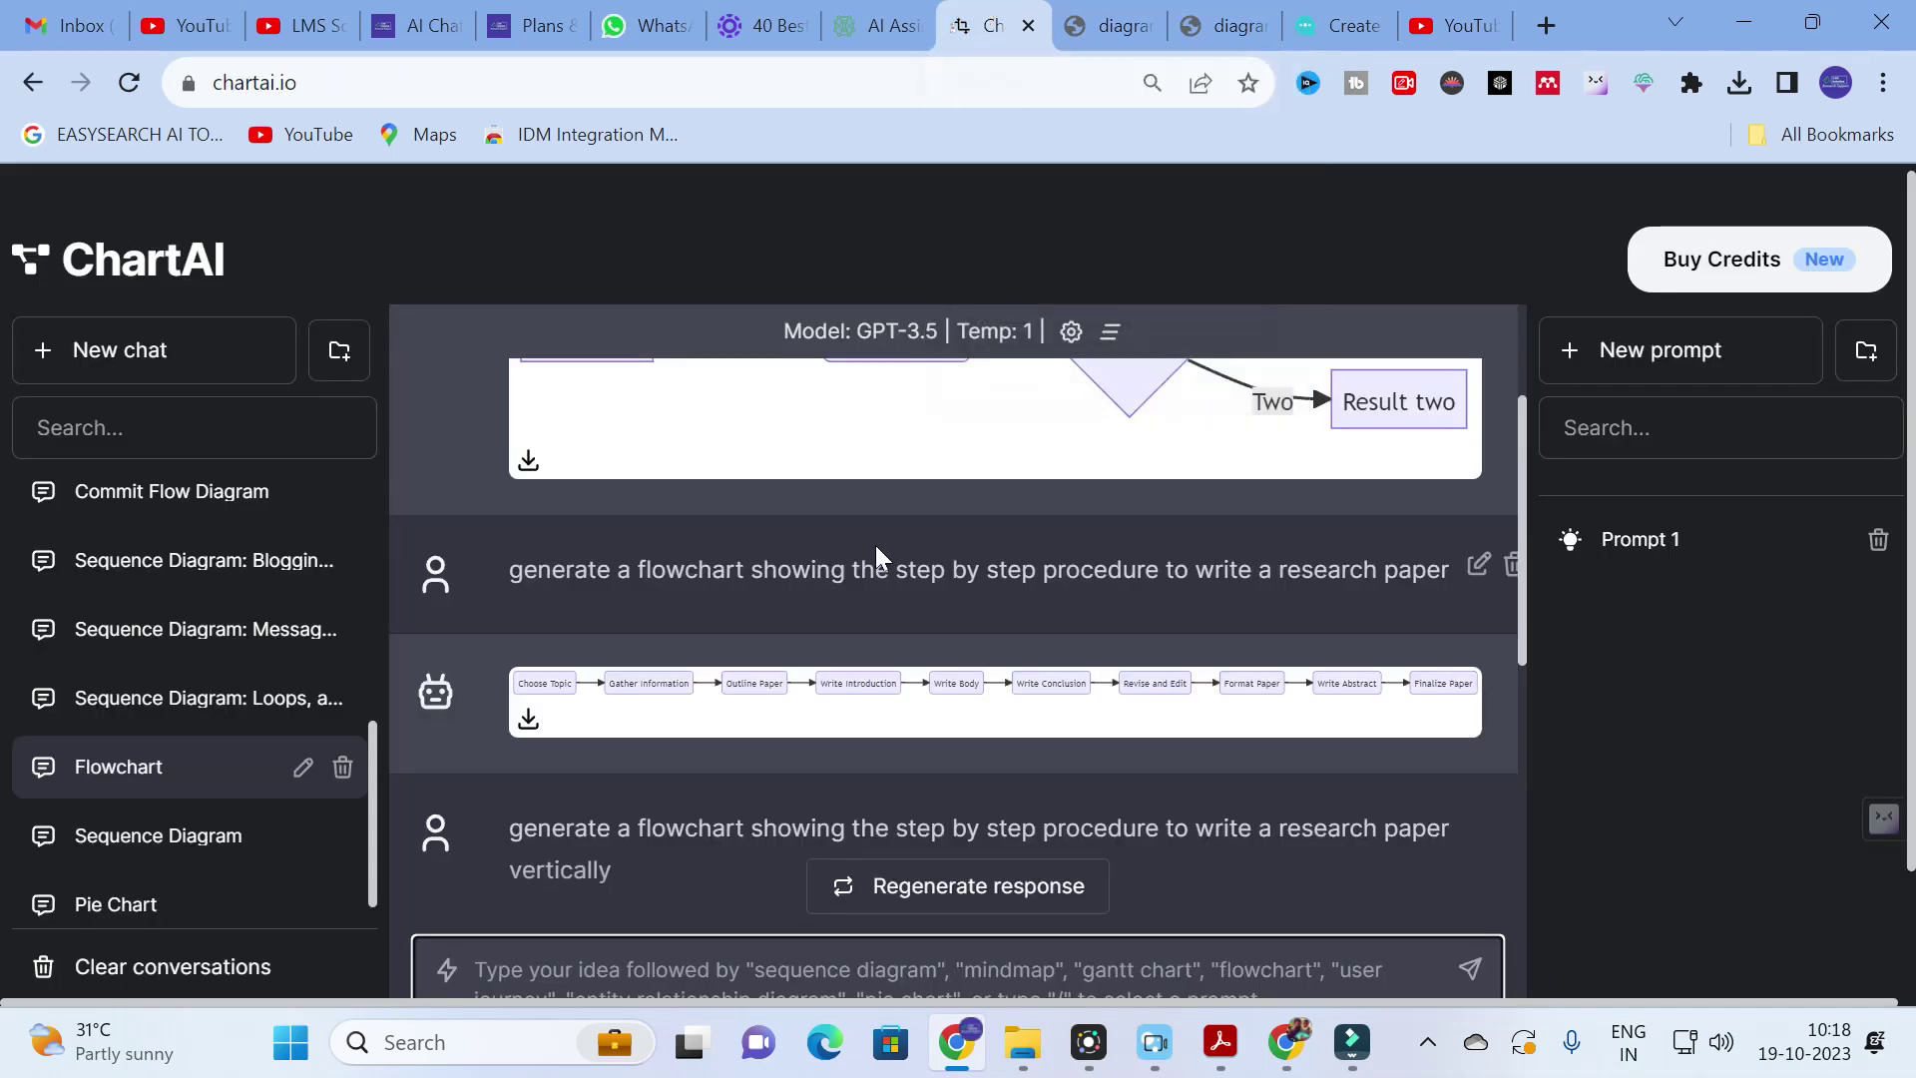
{"action": "scroll", "coordinate": [829, 608], "scroll_direction": "down", "scroll_amount": 3}
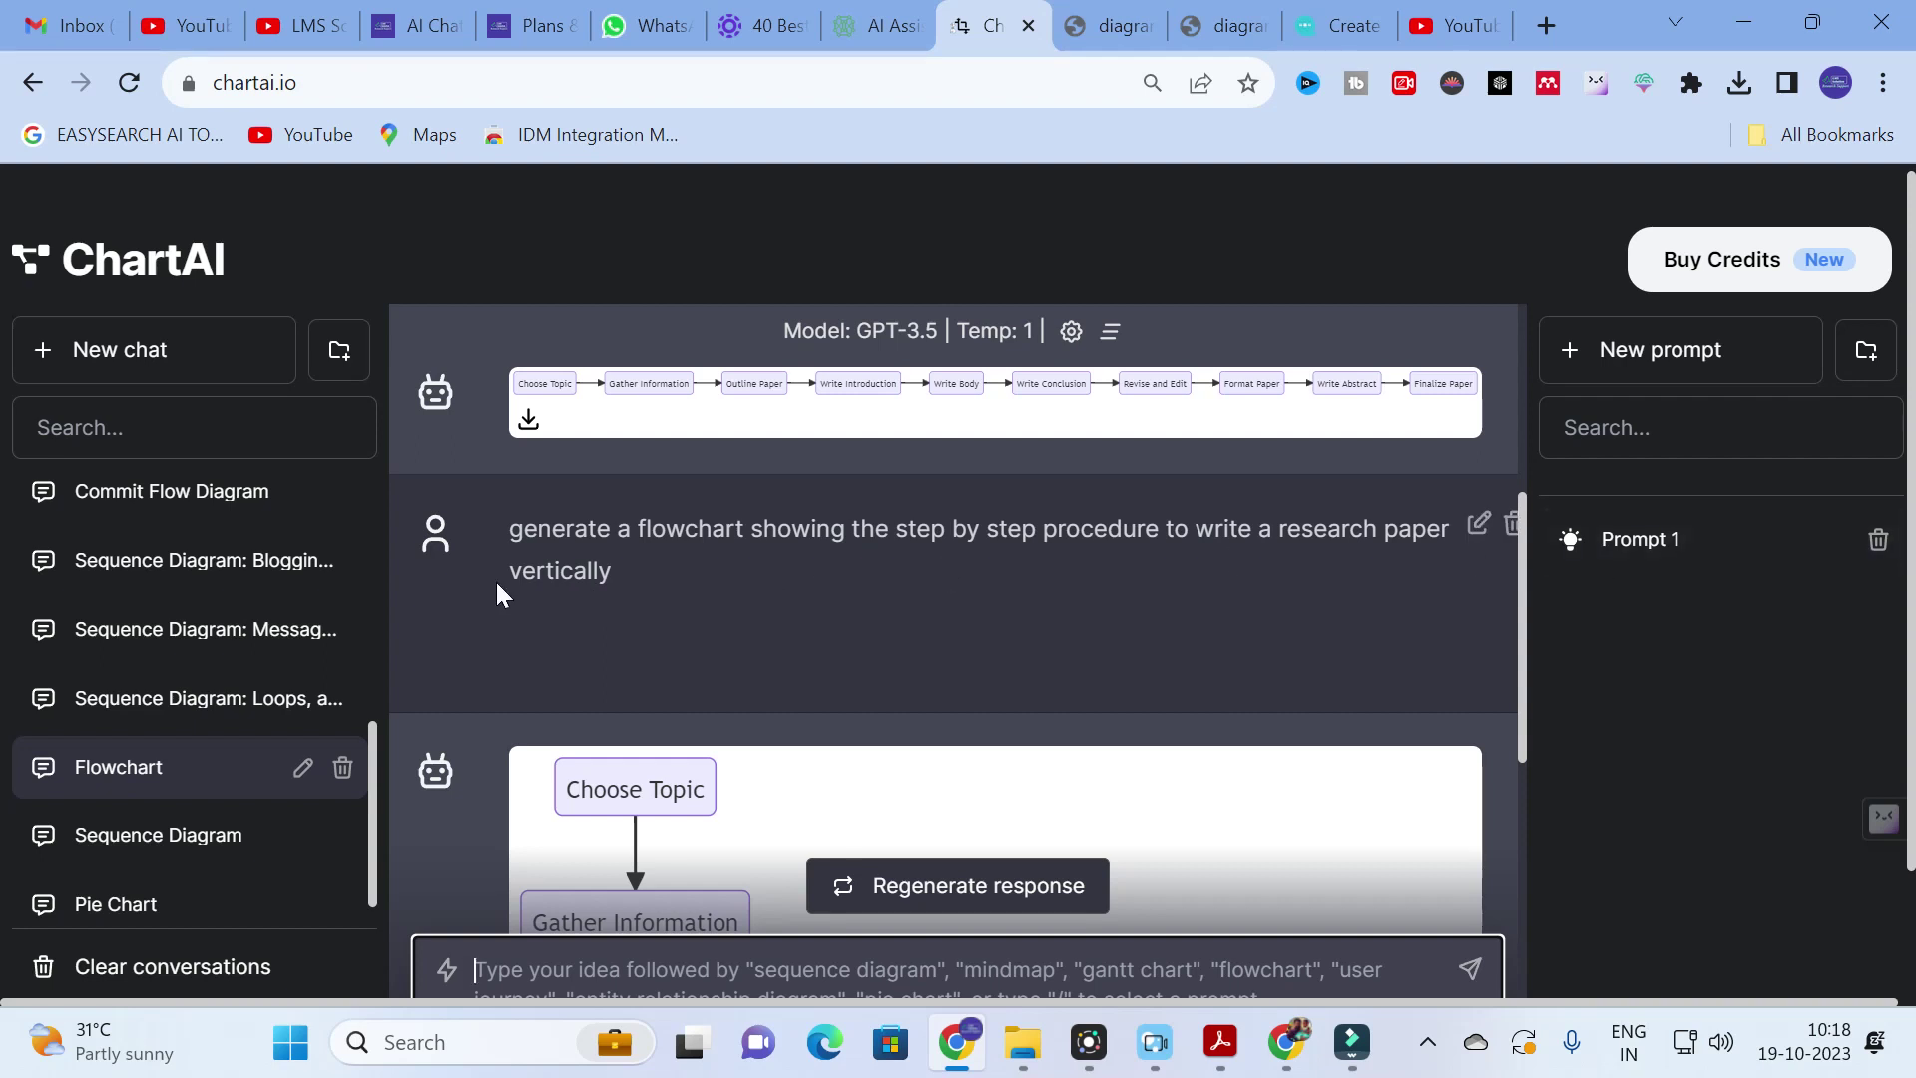
{"action": "scroll", "coordinate": [619, 584], "scroll_direction": "down", "scroll_amount": 2}
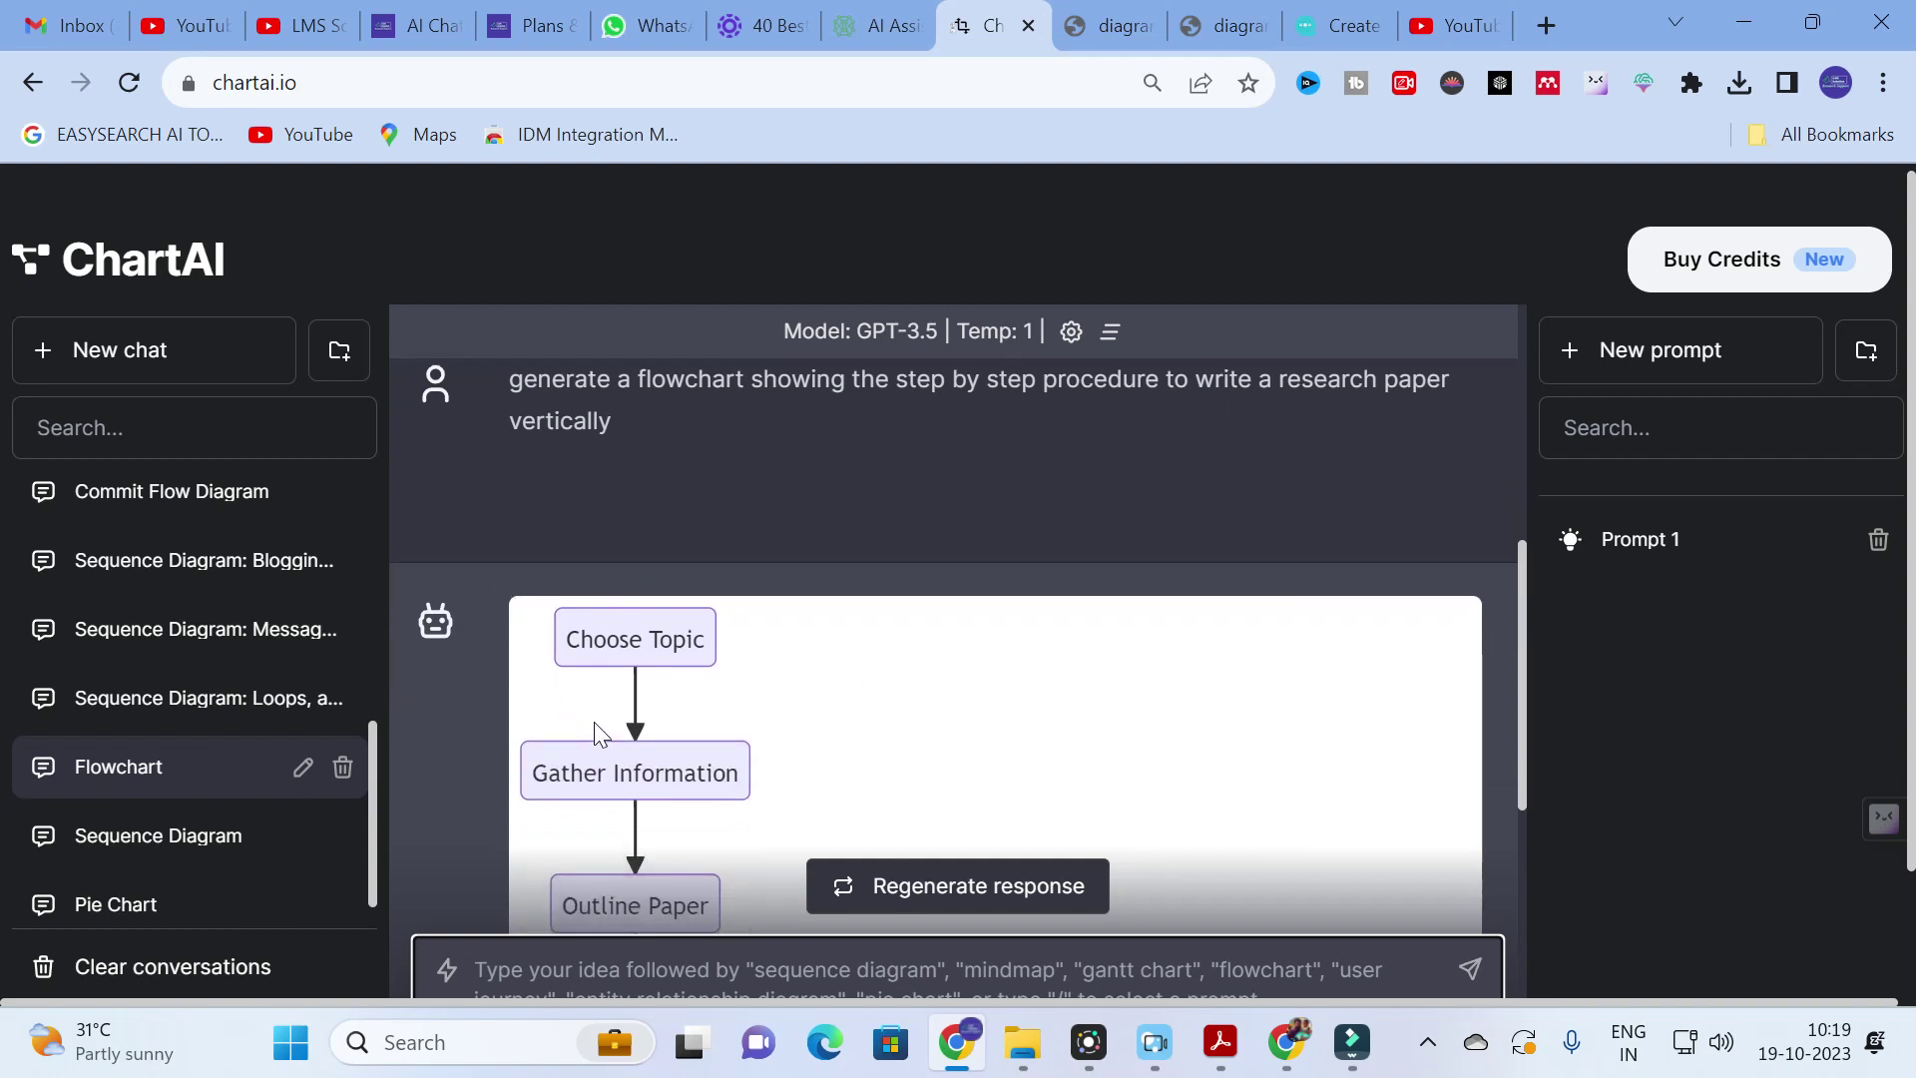
{"action": "scroll", "coordinate": [641, 659], "scroll_direction": "down", "scroll_amount": 3}
{"action": "scroll", "coordinate": [642, 624], "scroll_direction": "up", "scroll_amount": 3}
{"action": "scroll", "coordinate": [644, 634], "scroll_direction": "down", "scroll_amount": 3}
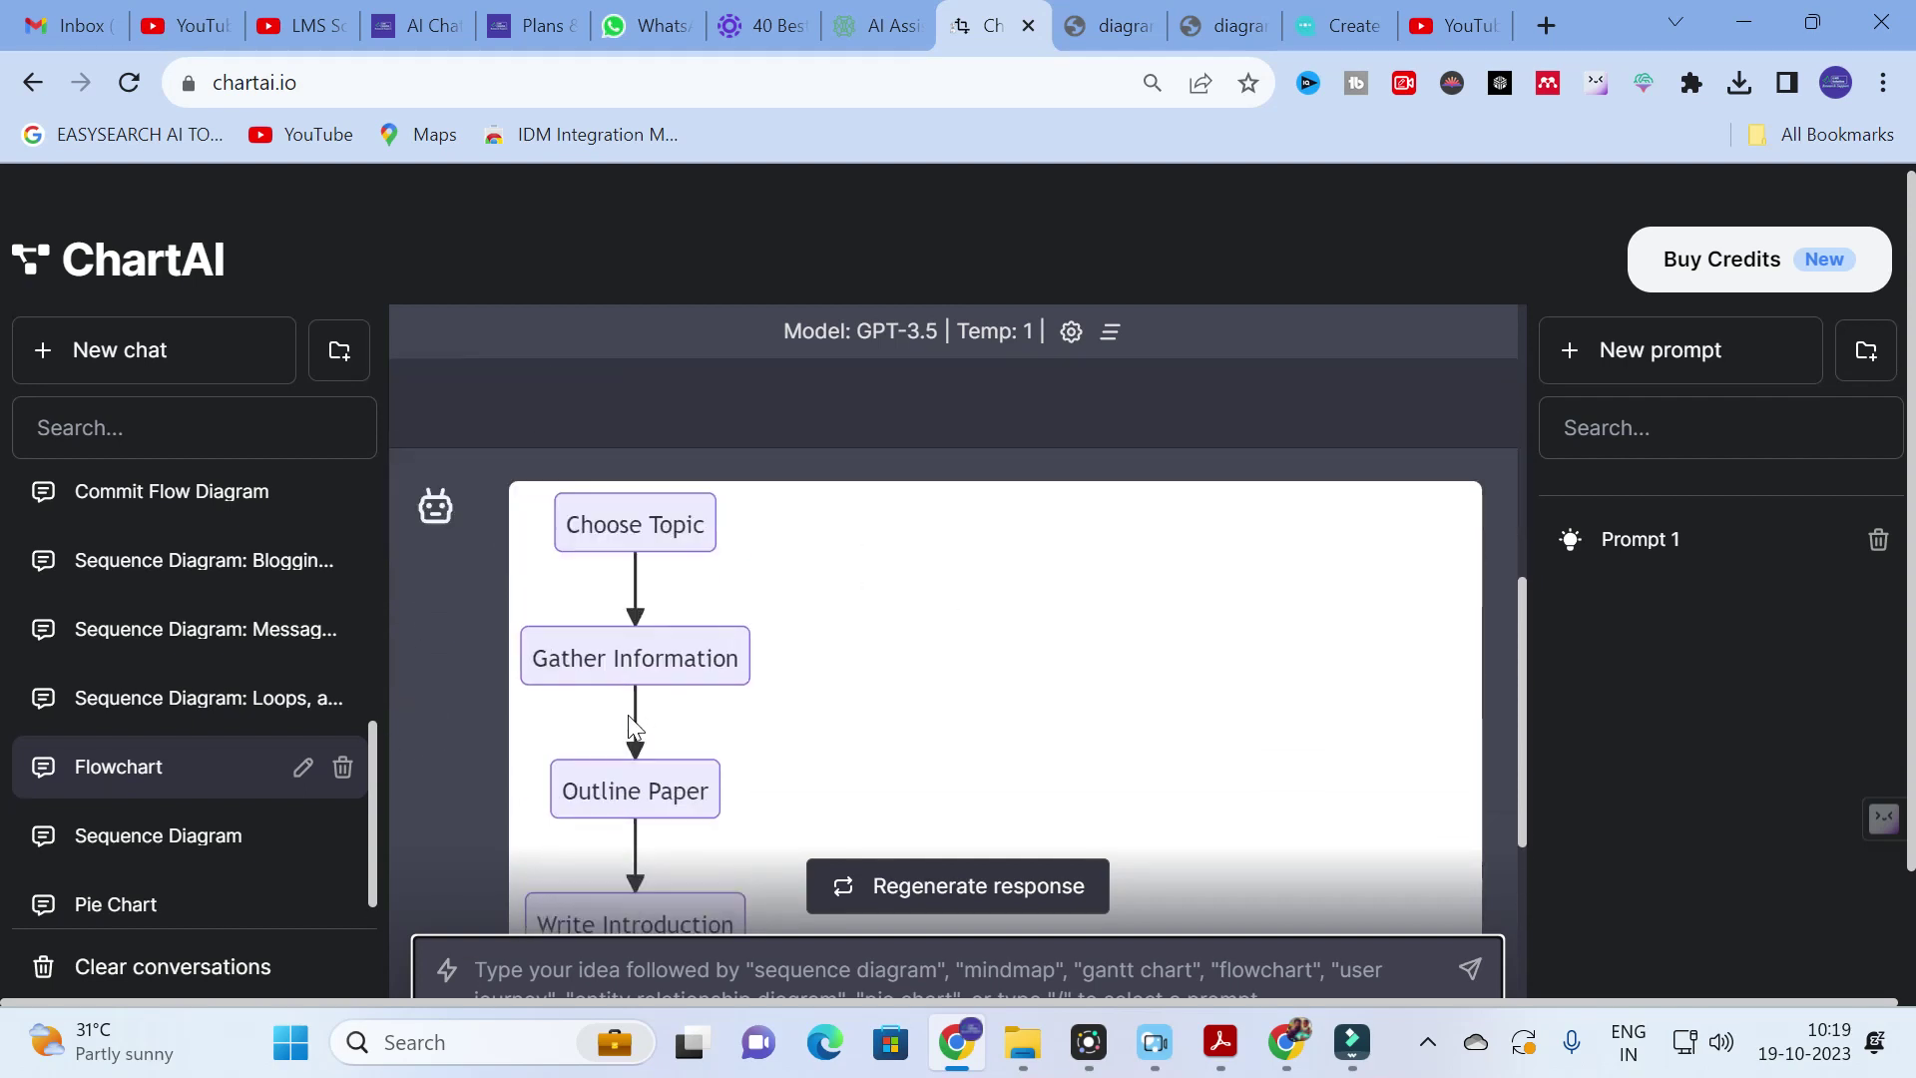
{"action": "scroll", "coordinate": [733, 618], "scroll_direction": "down", "scroll_amount": 2}
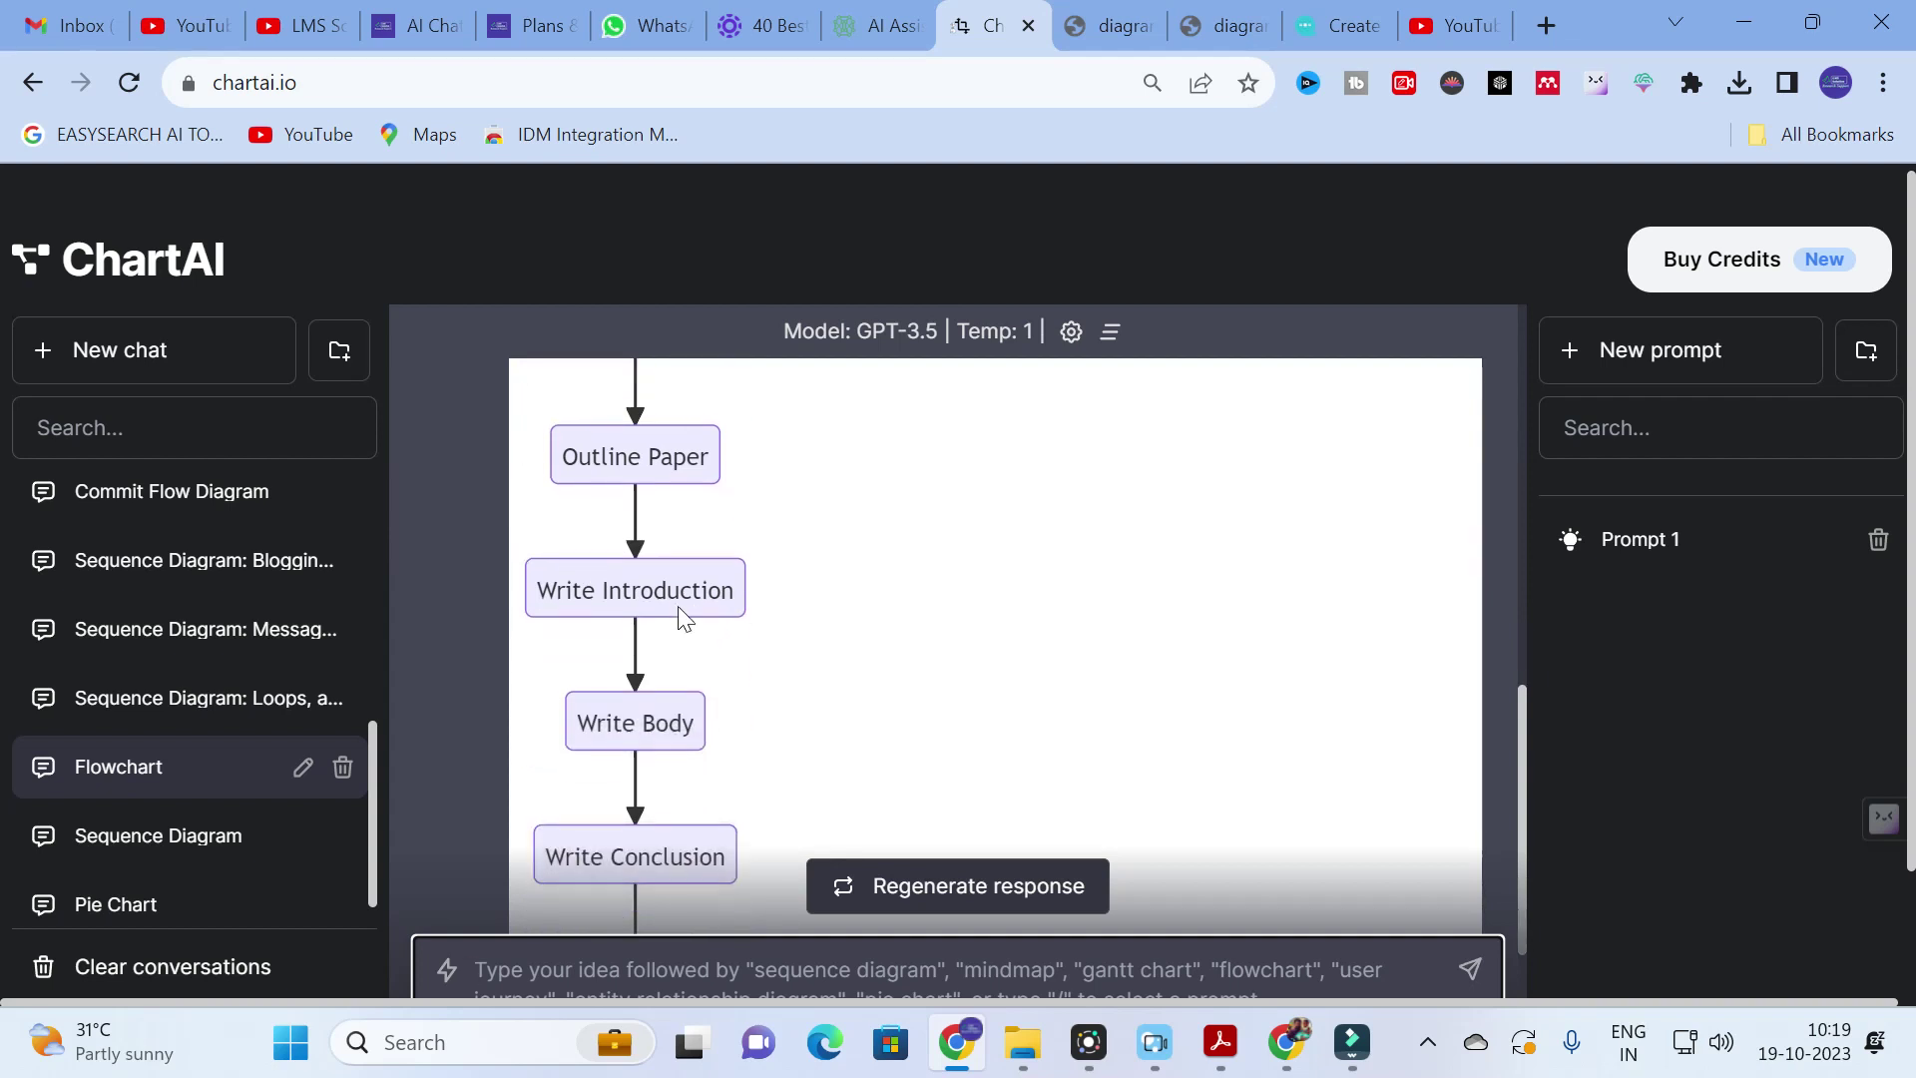
{"action": "scroll", "coordinate": [751, 602], "scroll_direction": "down", "scroll_amount": 2}
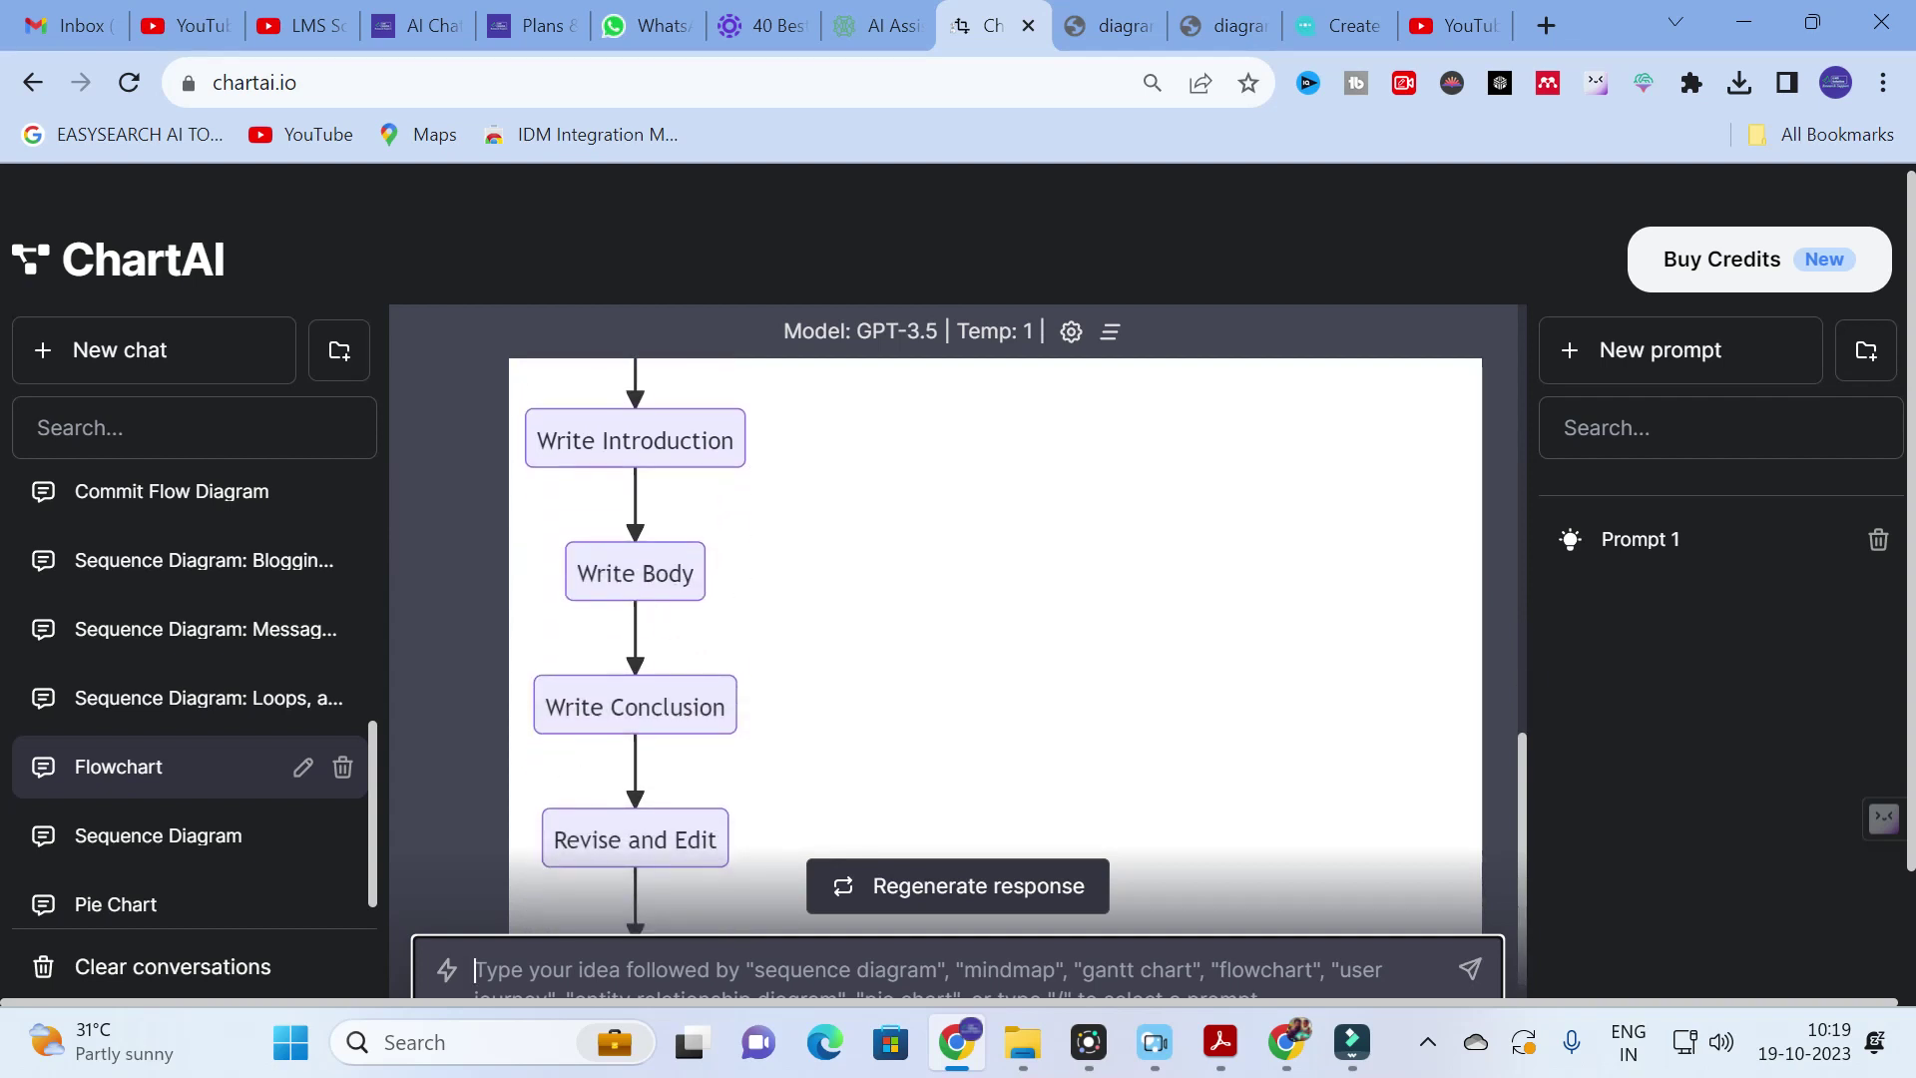
{"action": "scroll", "coordinate": [638, 649], "scroll_direction": "down", "scroll_amount": 2}
{"action": "scroll", "coordinate": [791, 692], "scroll_direction": "down", "scroll_amount": 3}
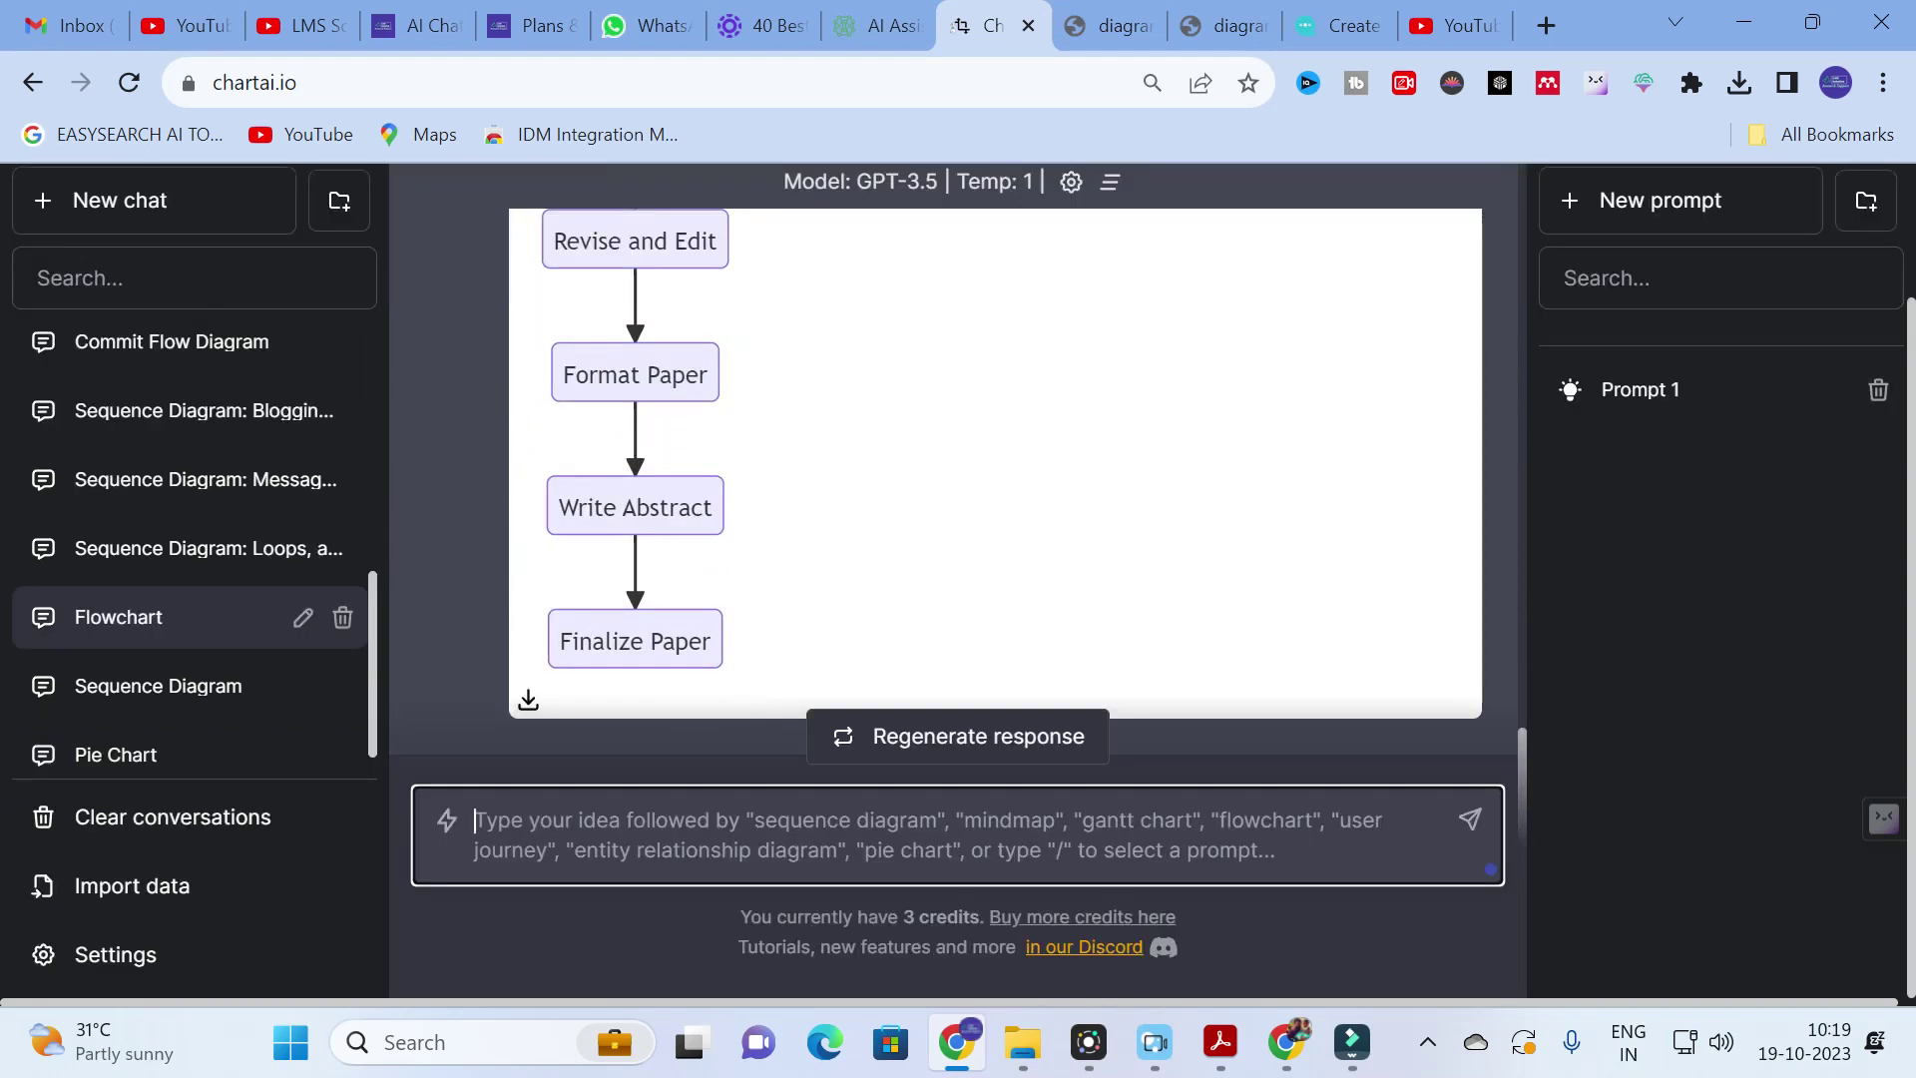
Download the vertical research paper flowchart from the conversation
{"action": "scroll", "coordinate": [674, 692], "scroll_direction": "up", "scroll_amount": 2}
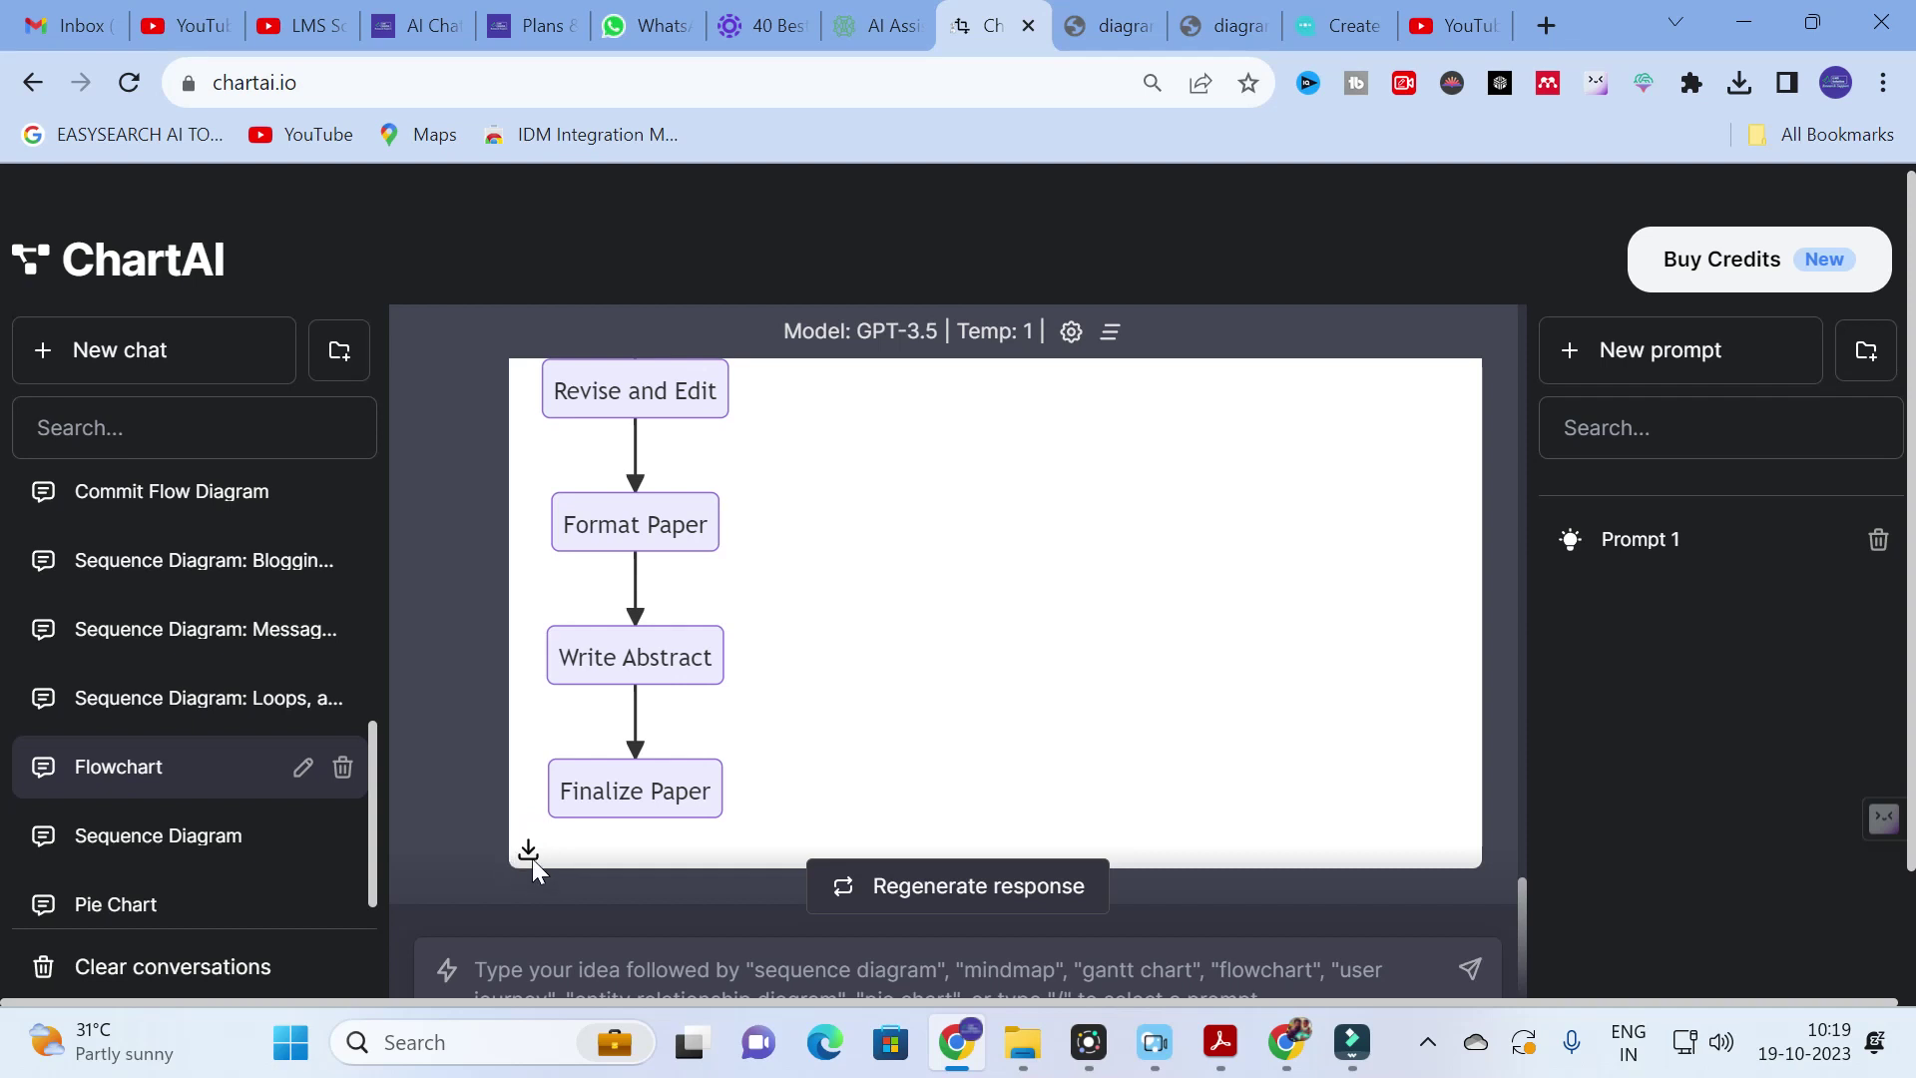
{"action": "scroll", "coordinate": [583, 842], "scroll_direction": "down", "scroll_amount": 2}
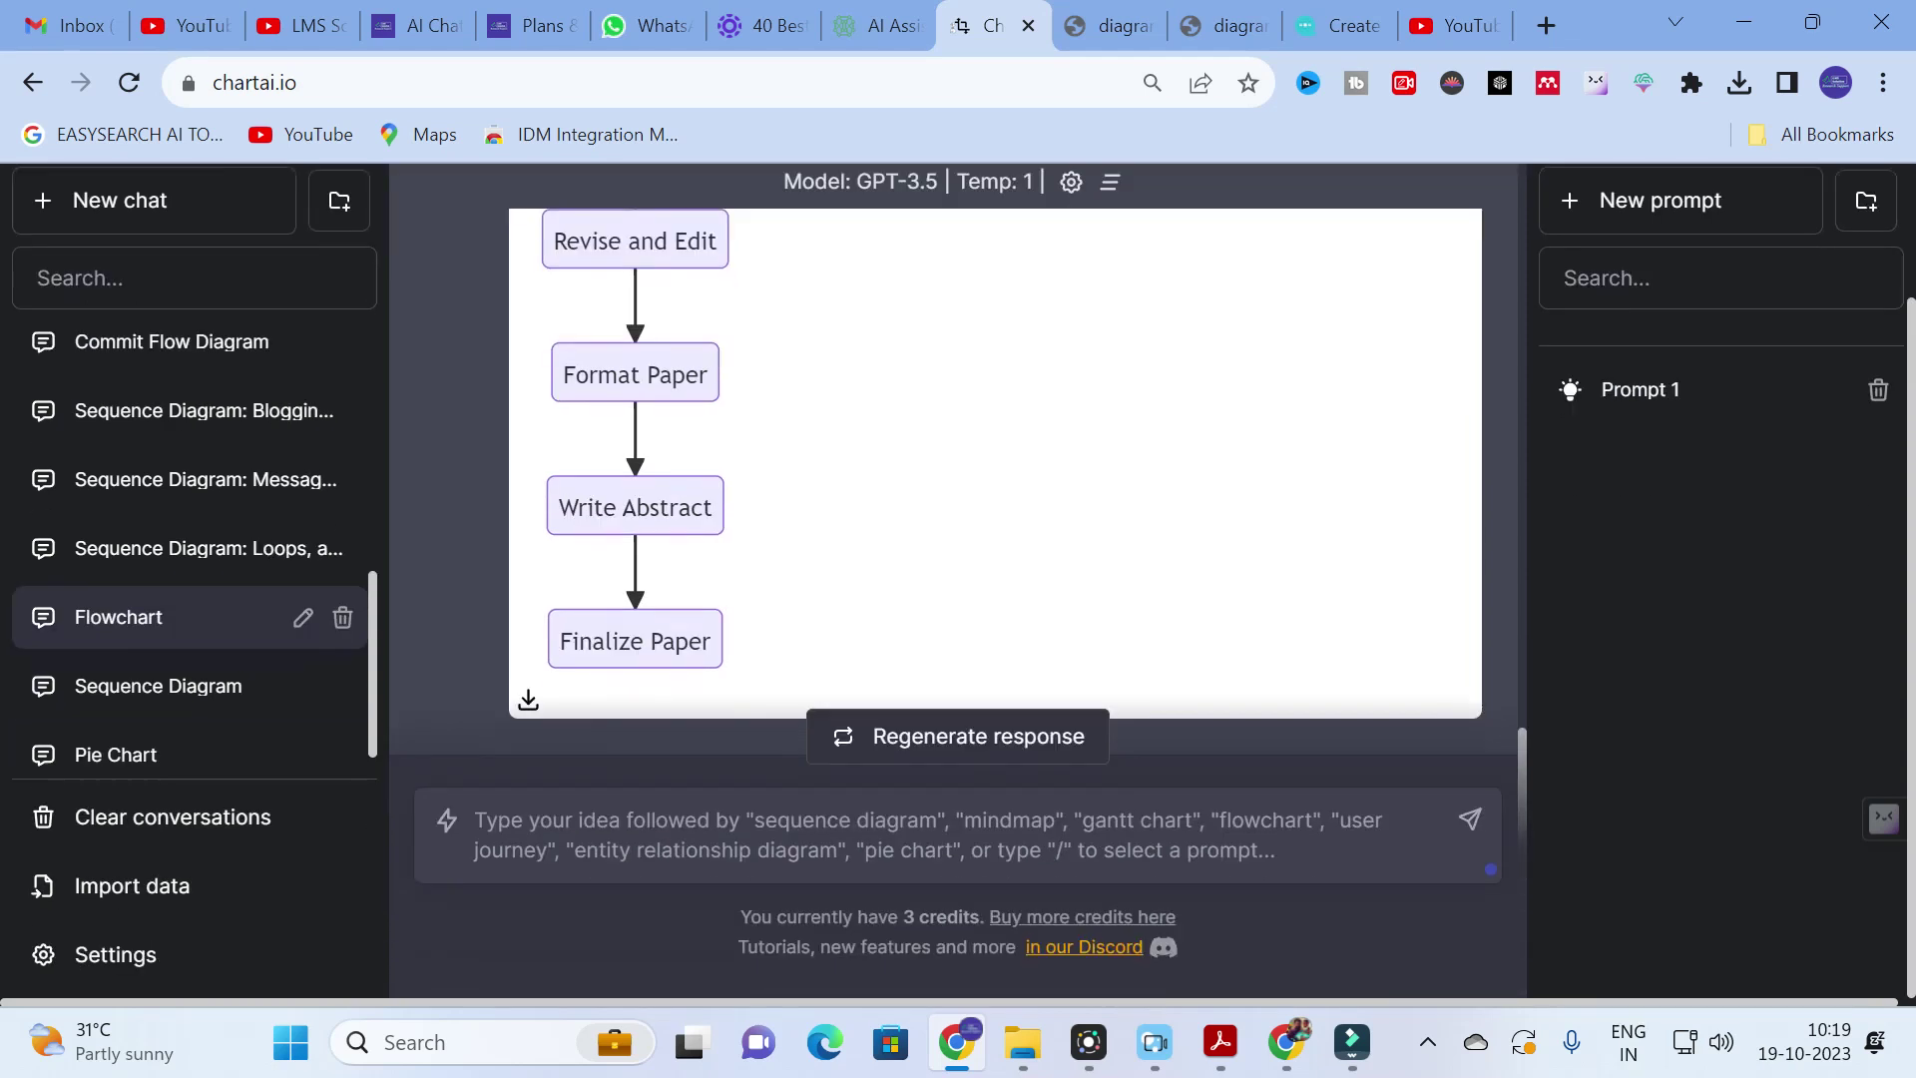
{"action": "left_click", "coordinate": [528, 700]}
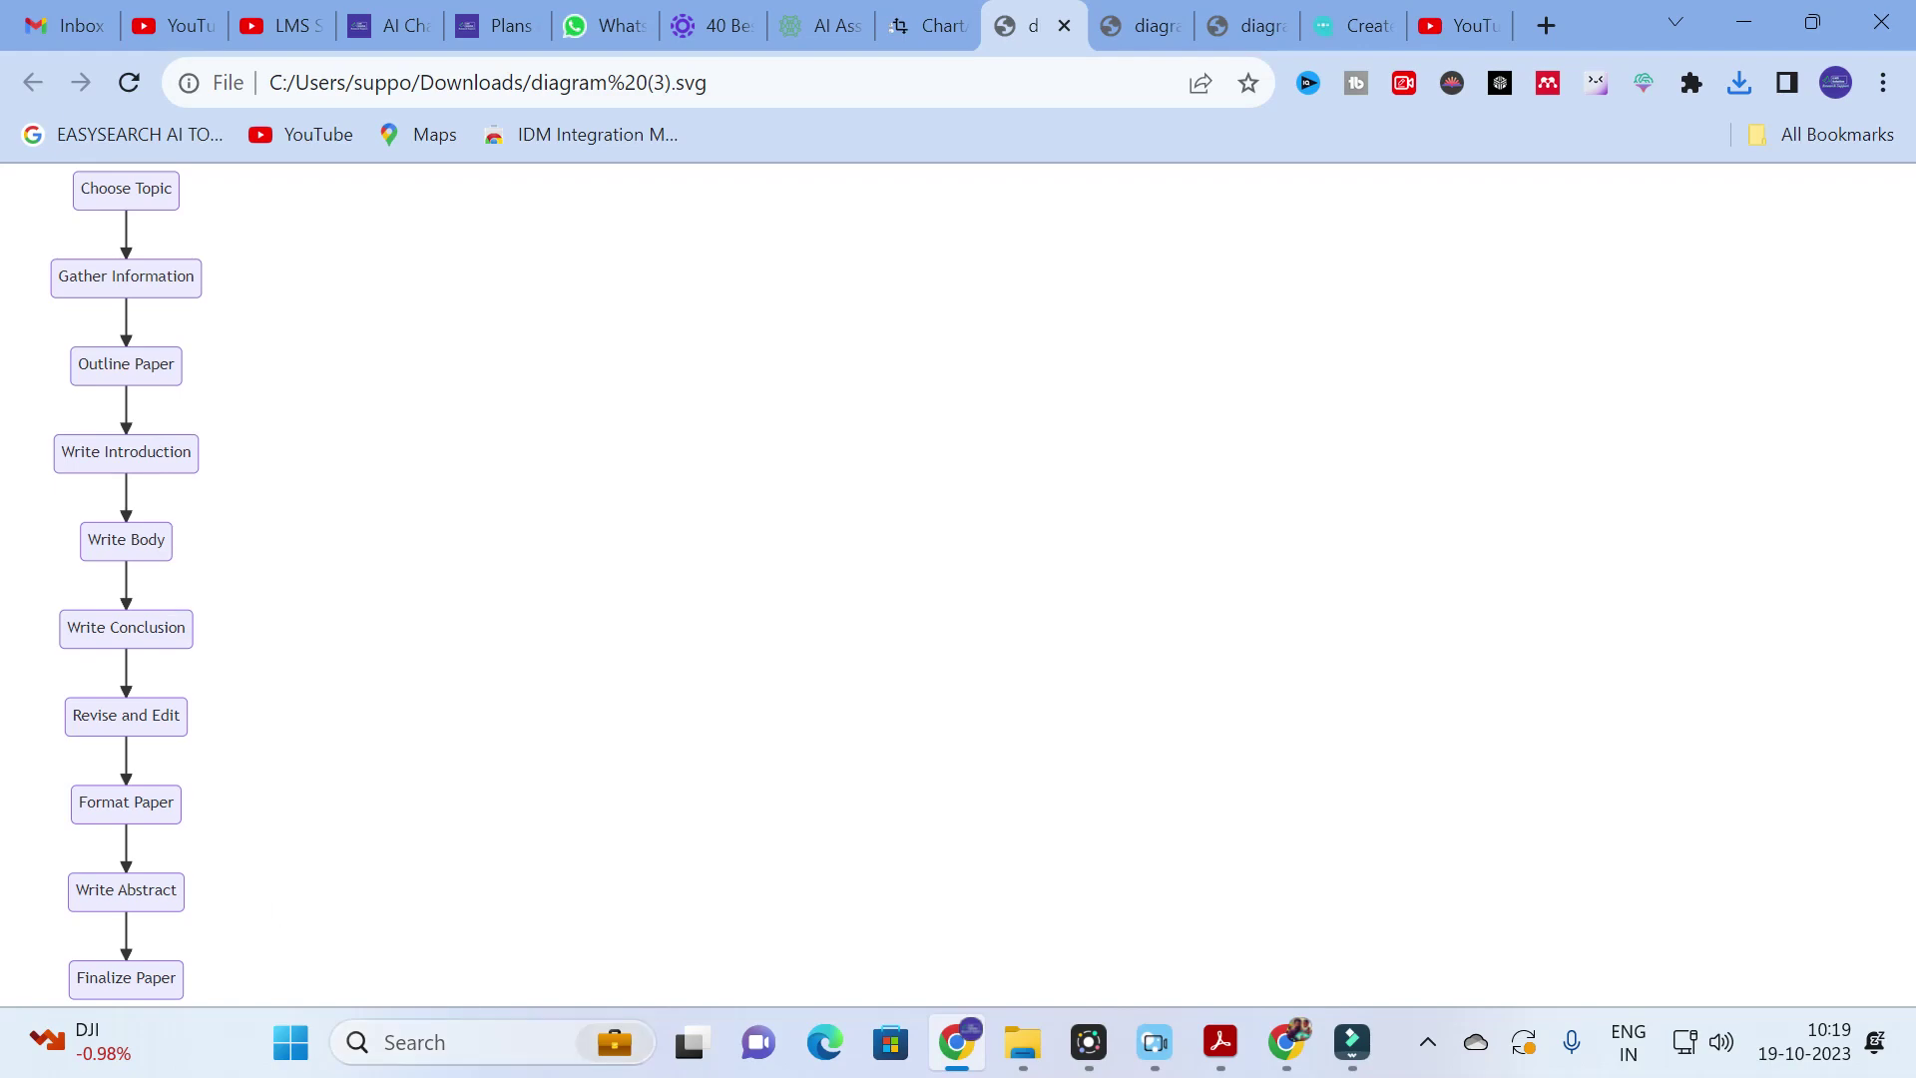
Switch to the Snipping Tool, capture a rectangular snip of the whole vertical flowchart in diagram (3).svg, and close the tool
{"action": "left_click", "coordinate": [414, 1042]}
{"action": "left_click", "coordinate": [456, 261]}
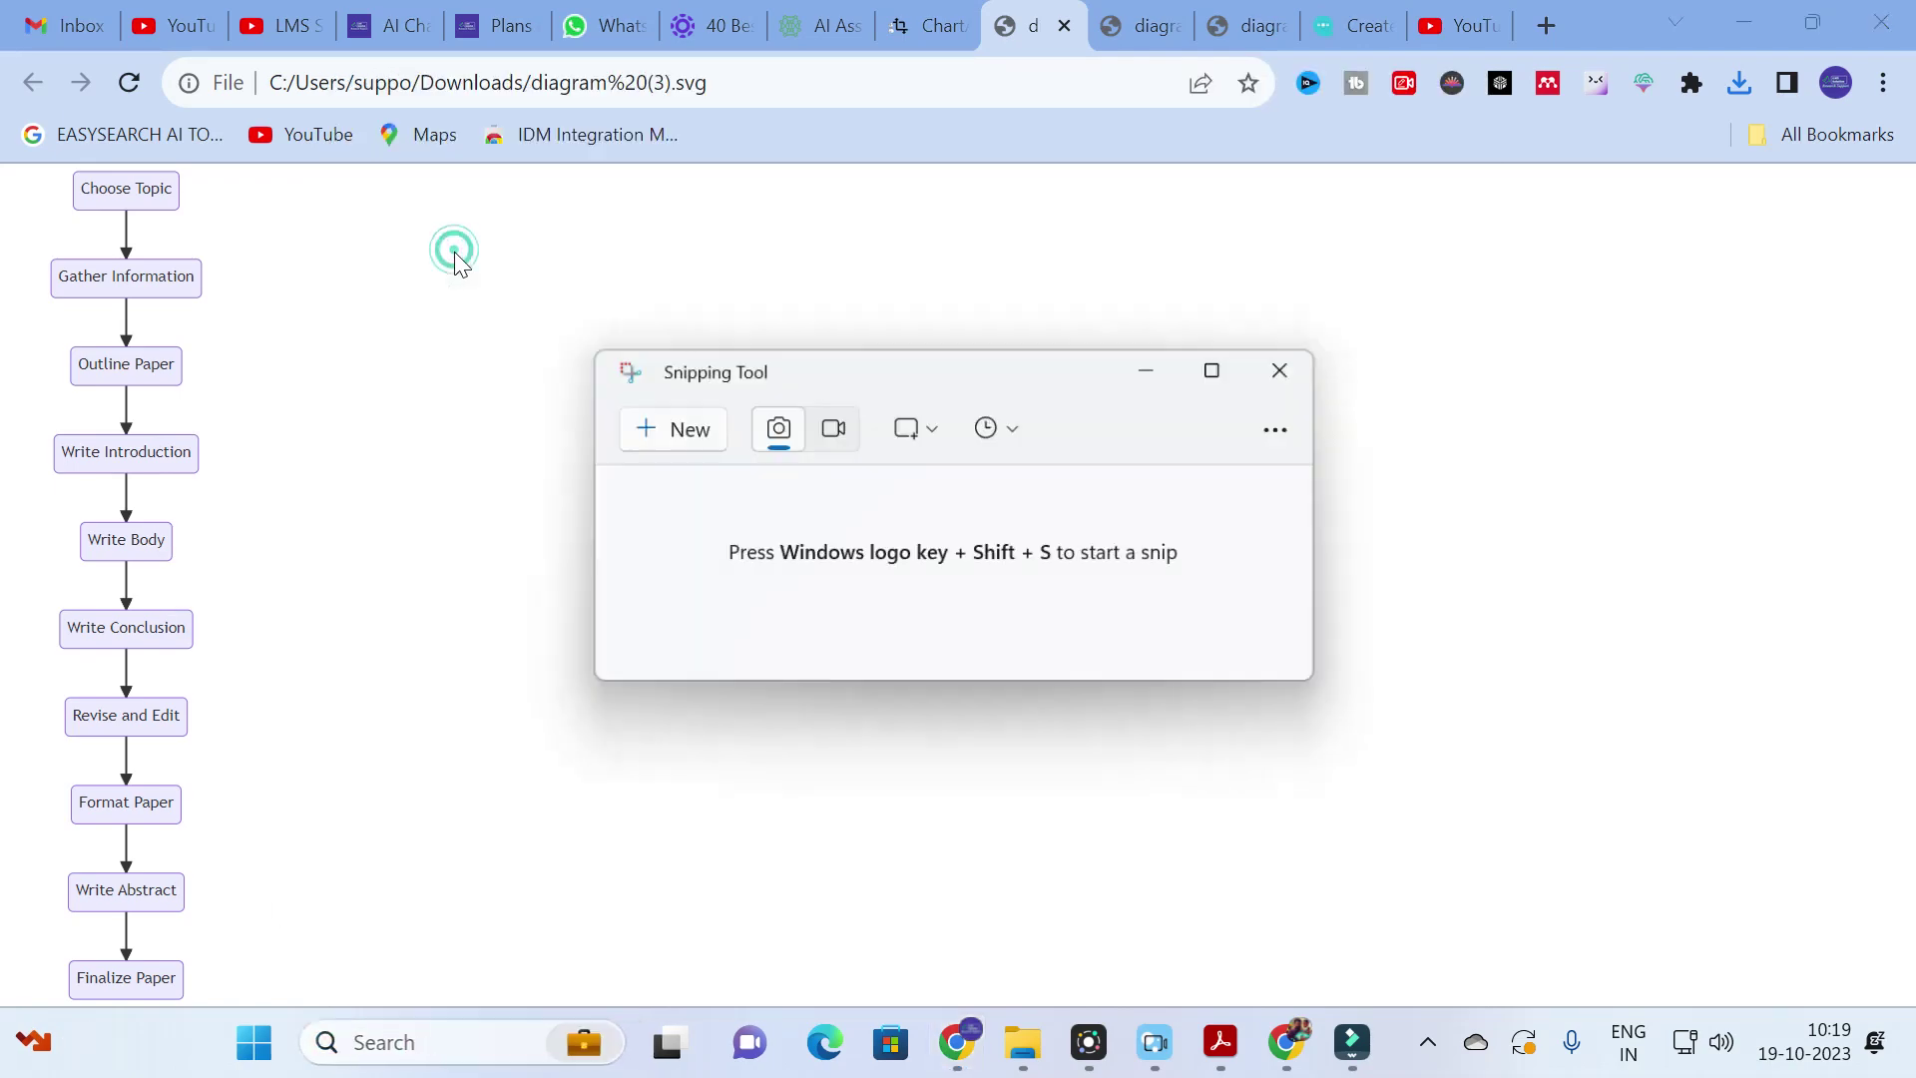
{"action": "left_click", "coordinate": [673, 437]}
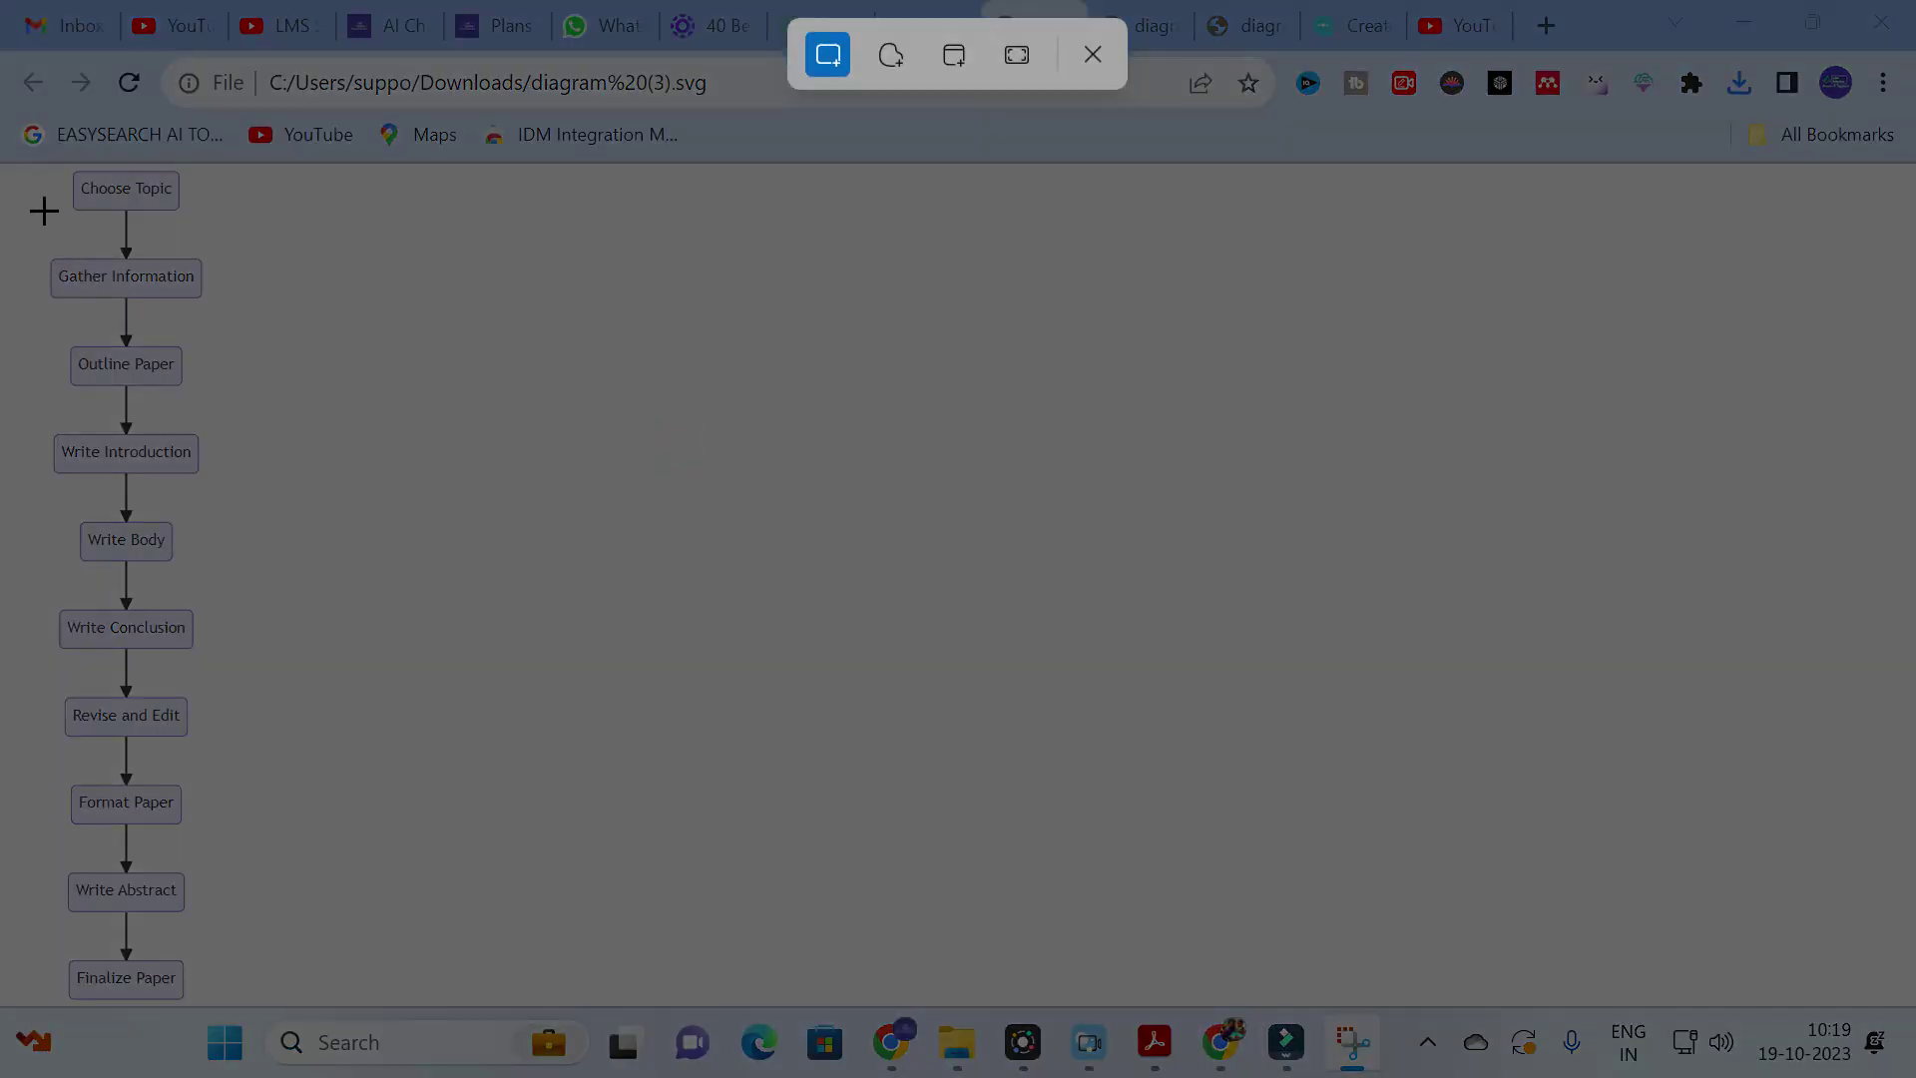
{"action": "left_click_drag", "start_coordinate": [8, 166], "coordinate": [252, 1002]}
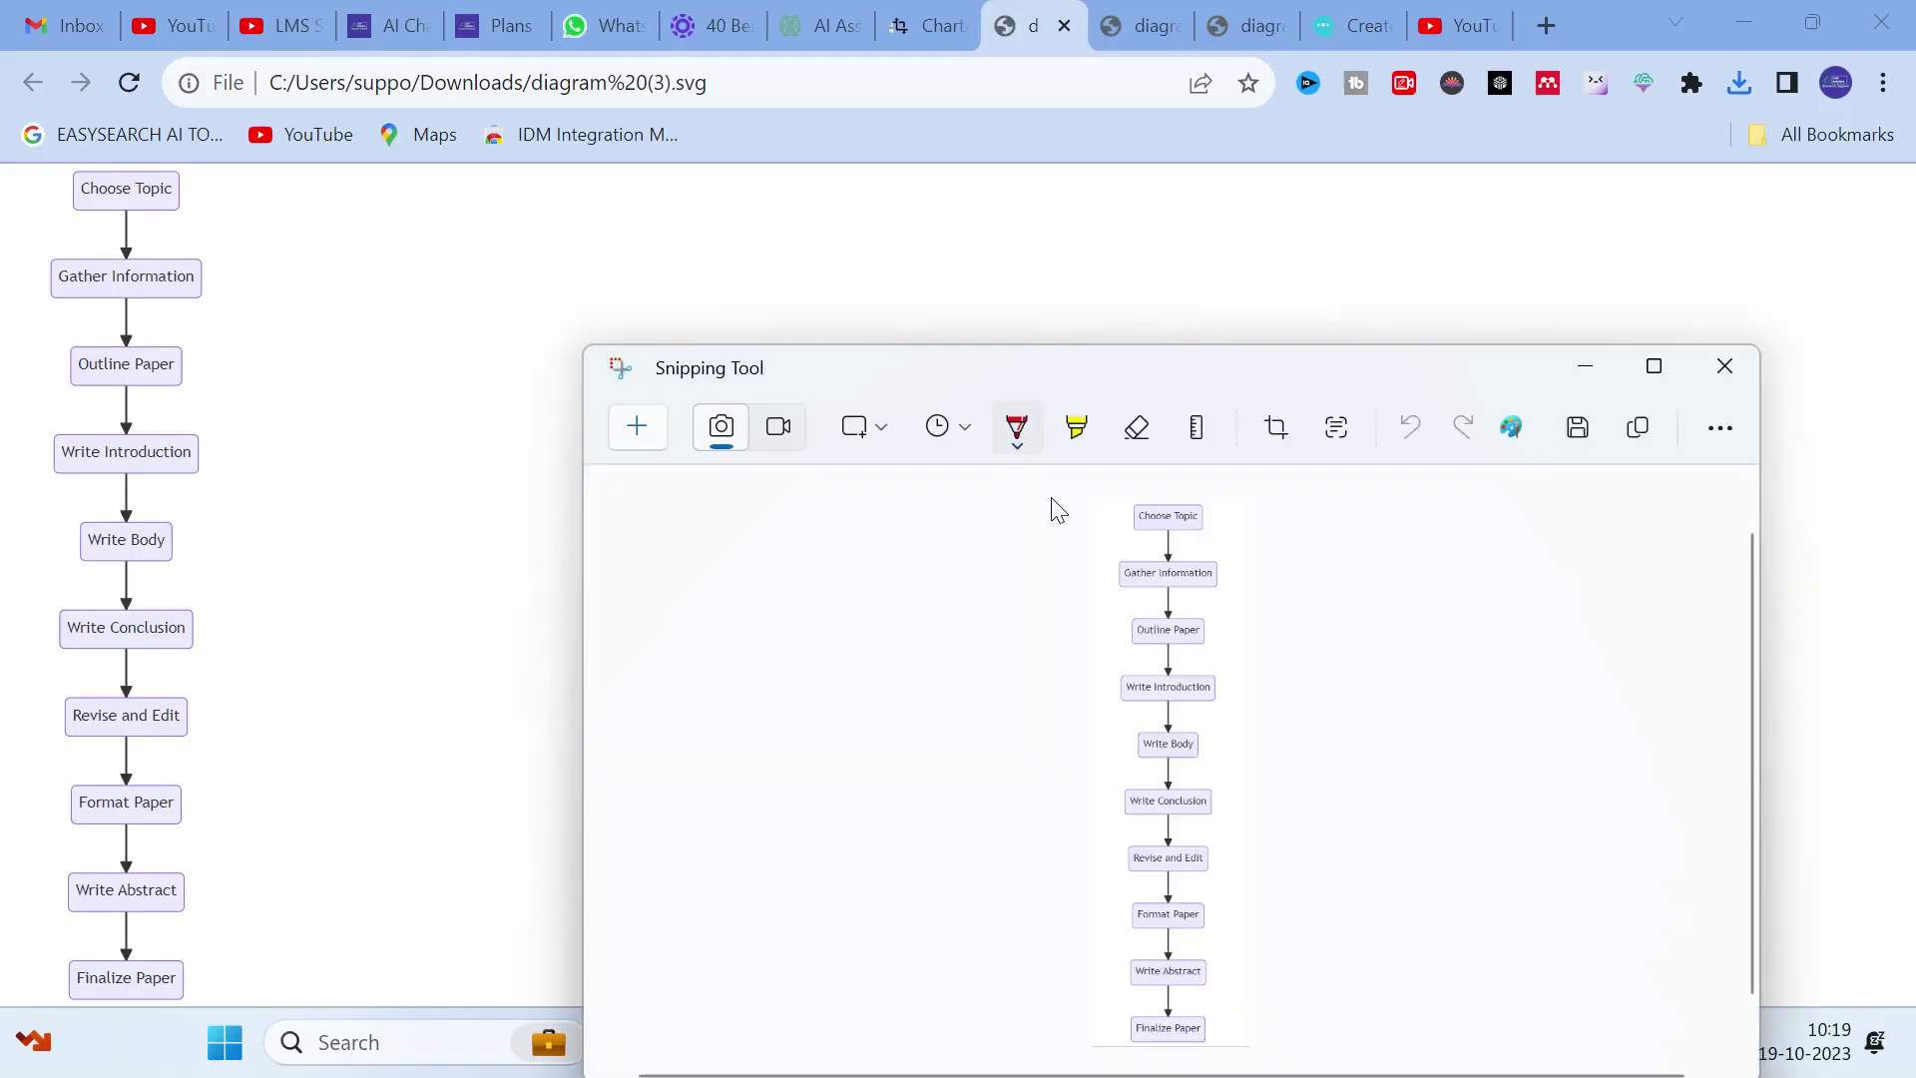
{"action": "right_click", "coordinate": [1167, 615]}
{"action": "left_click", "coordinate": [1382, 550]}
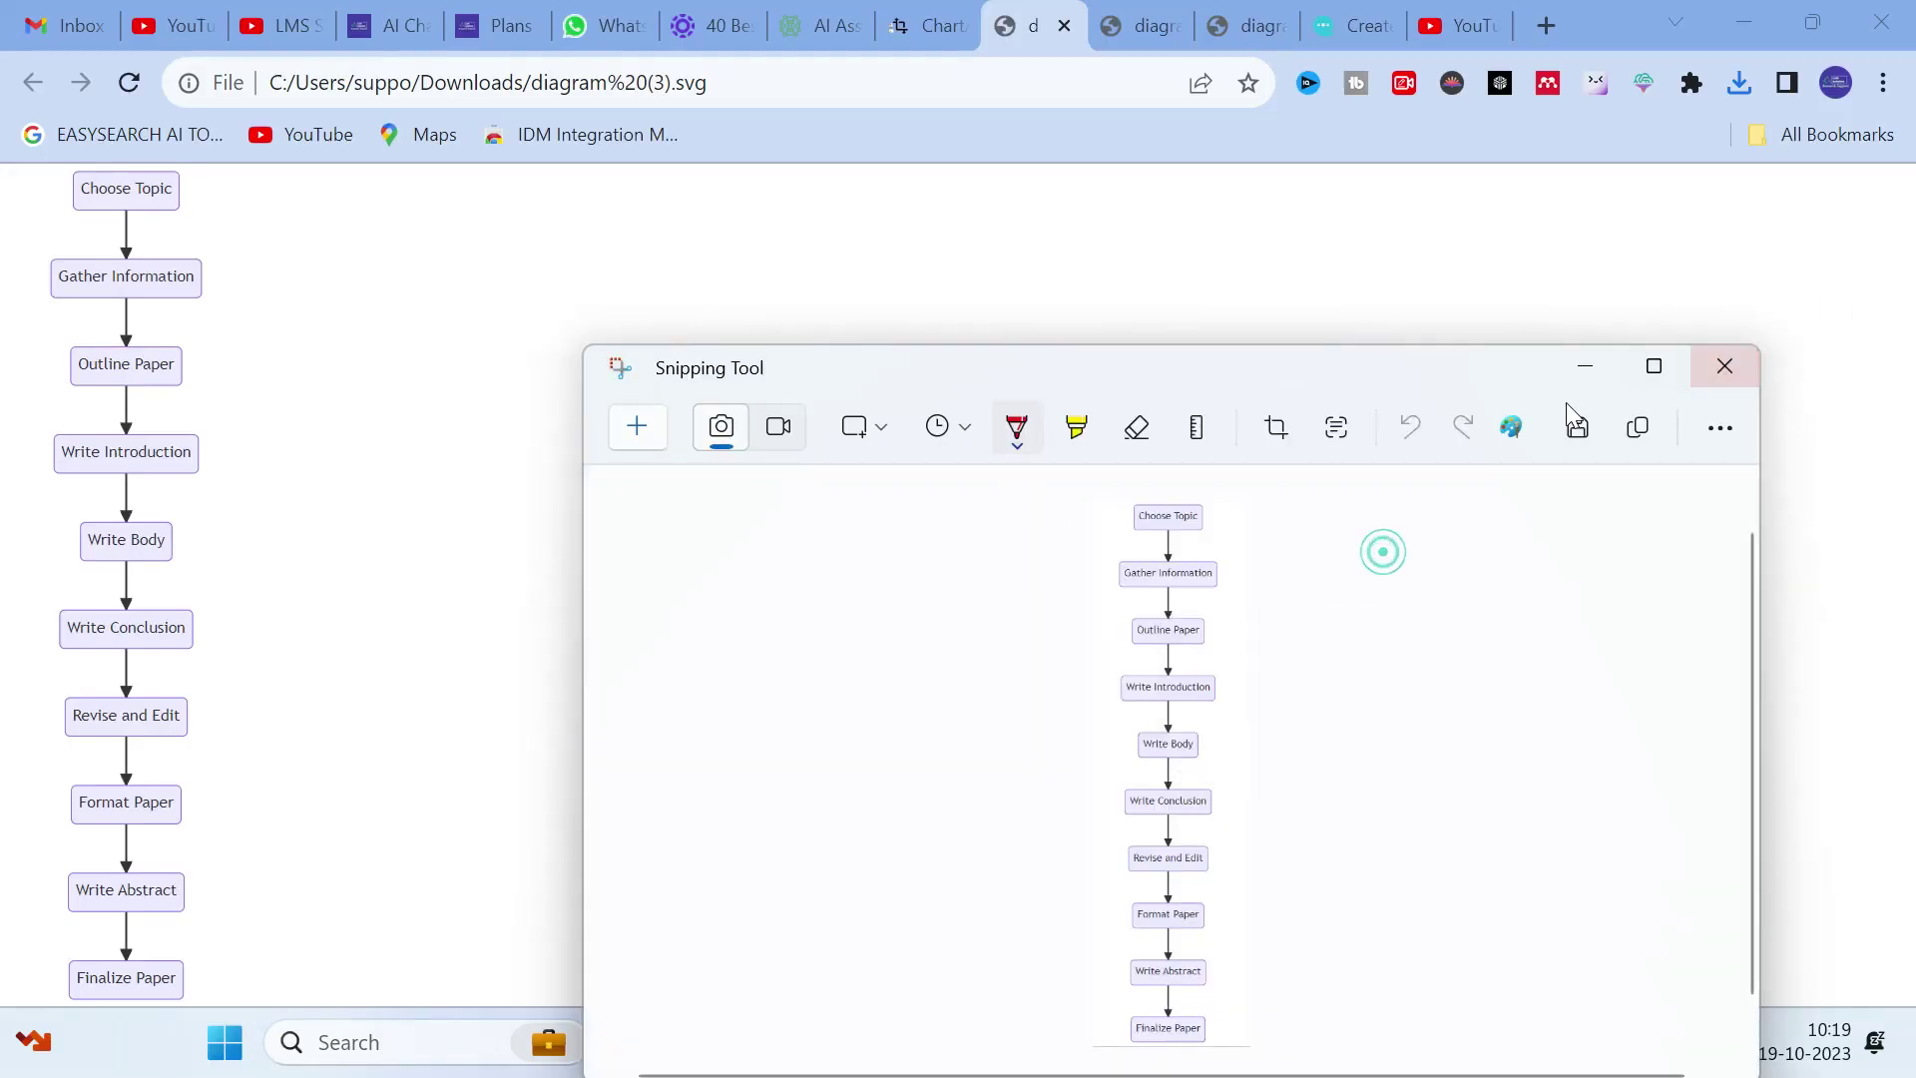
{"action": "left_click", "coordinate": [1741, 366]}
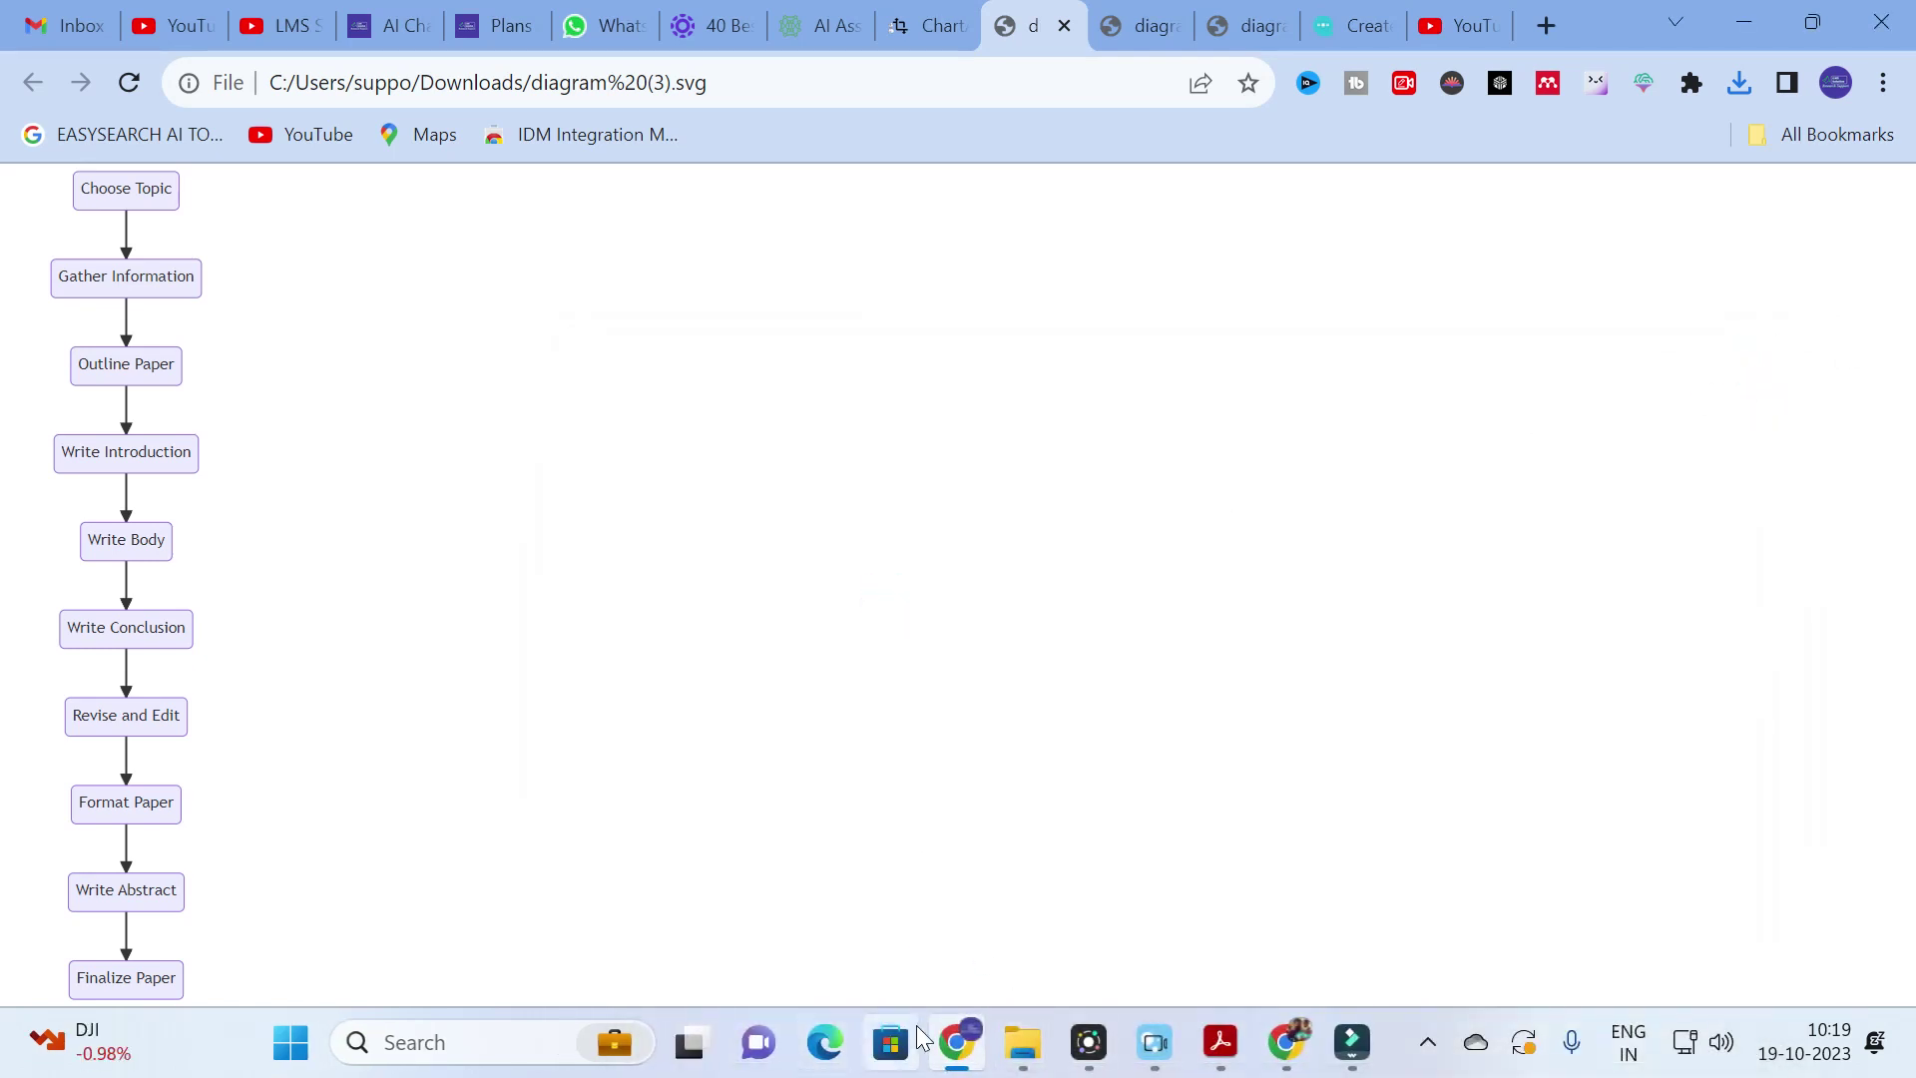
Return to ChartAI and open the Pie Chart example conversation
{"action": "left_click", "coordinate": [956, 1043]}
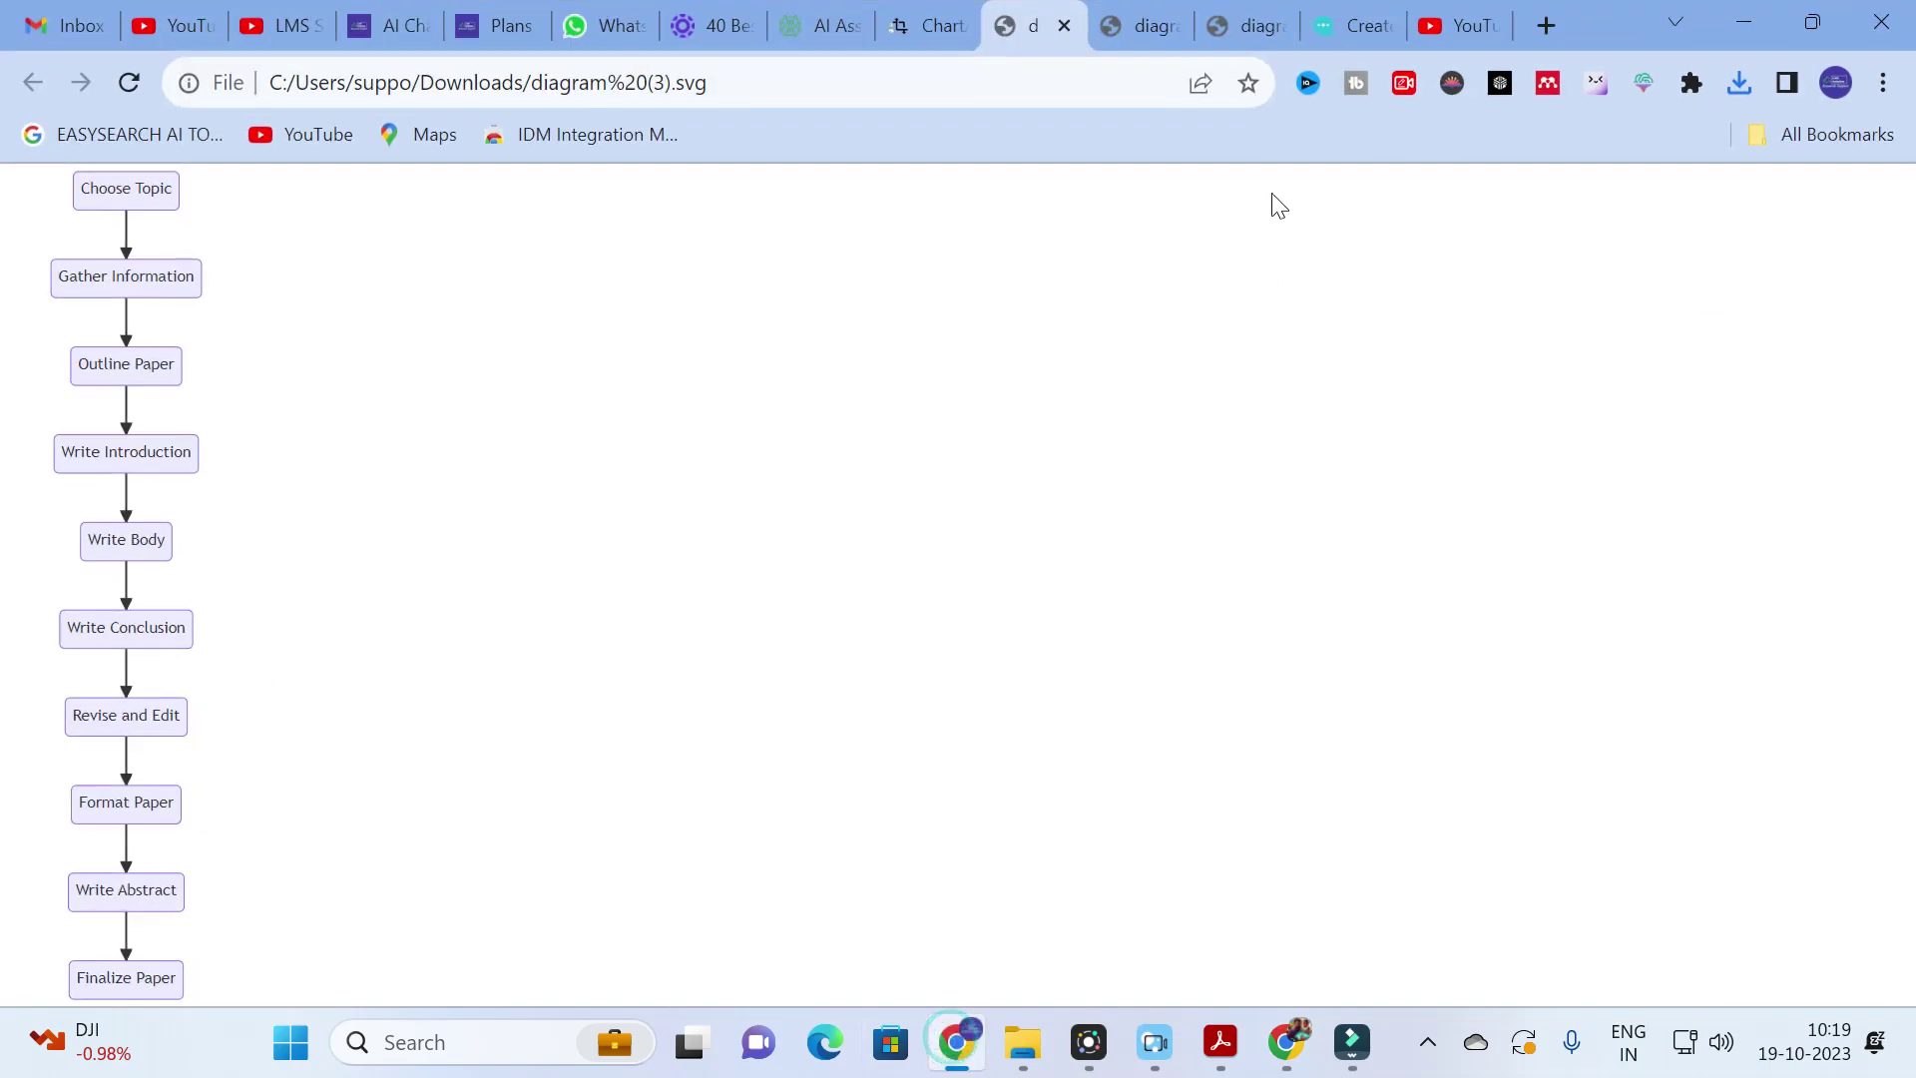
{"action": "left_click", "coordinate": [920, 27]}
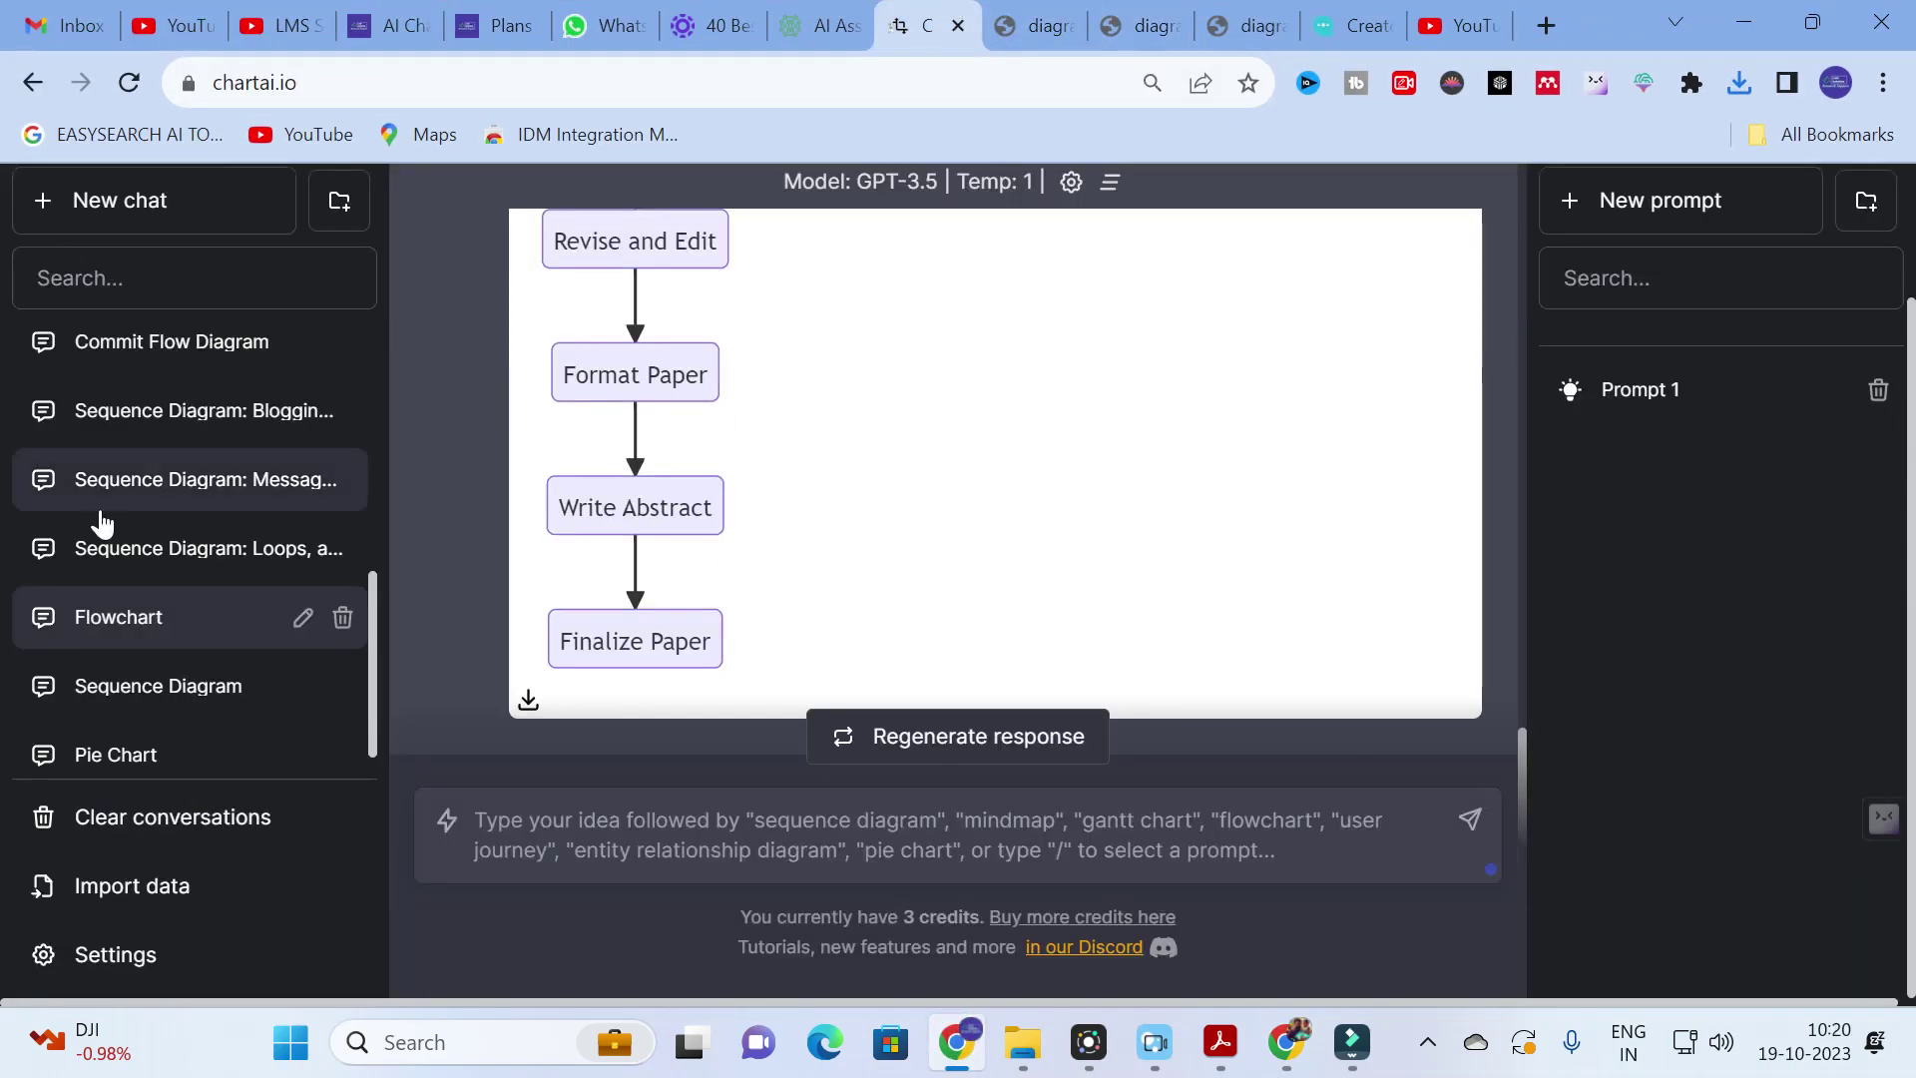
{"action": "scroll", "coordinate": [533, 439], "scroll_direction": "up", "scroll_amount": 8}
{"action": "scroll", "coordinate": [532, 439], "scroll_direction": "up", "scroll_amount": 10}
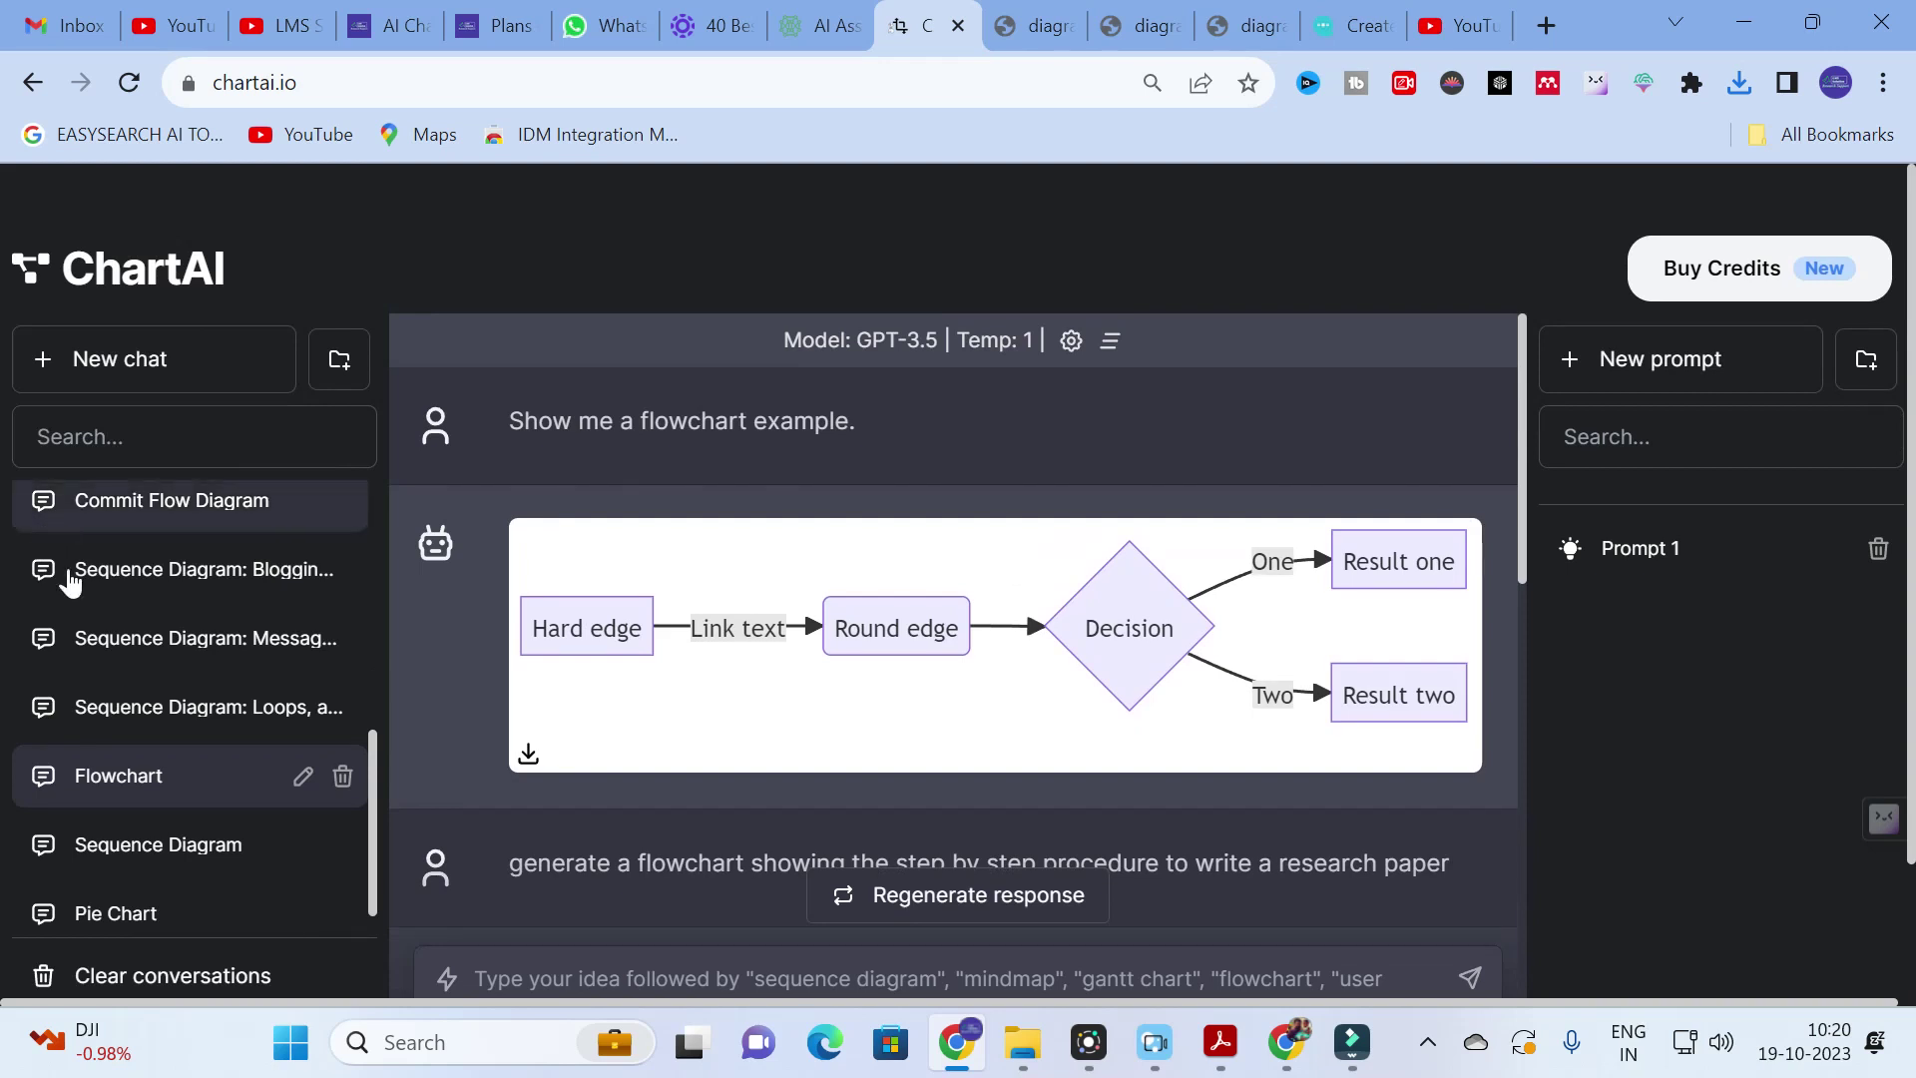
{"action": "scroll", "coordinate": [33, 633], "scroll_direction": "down", "scroll_amount": 3}
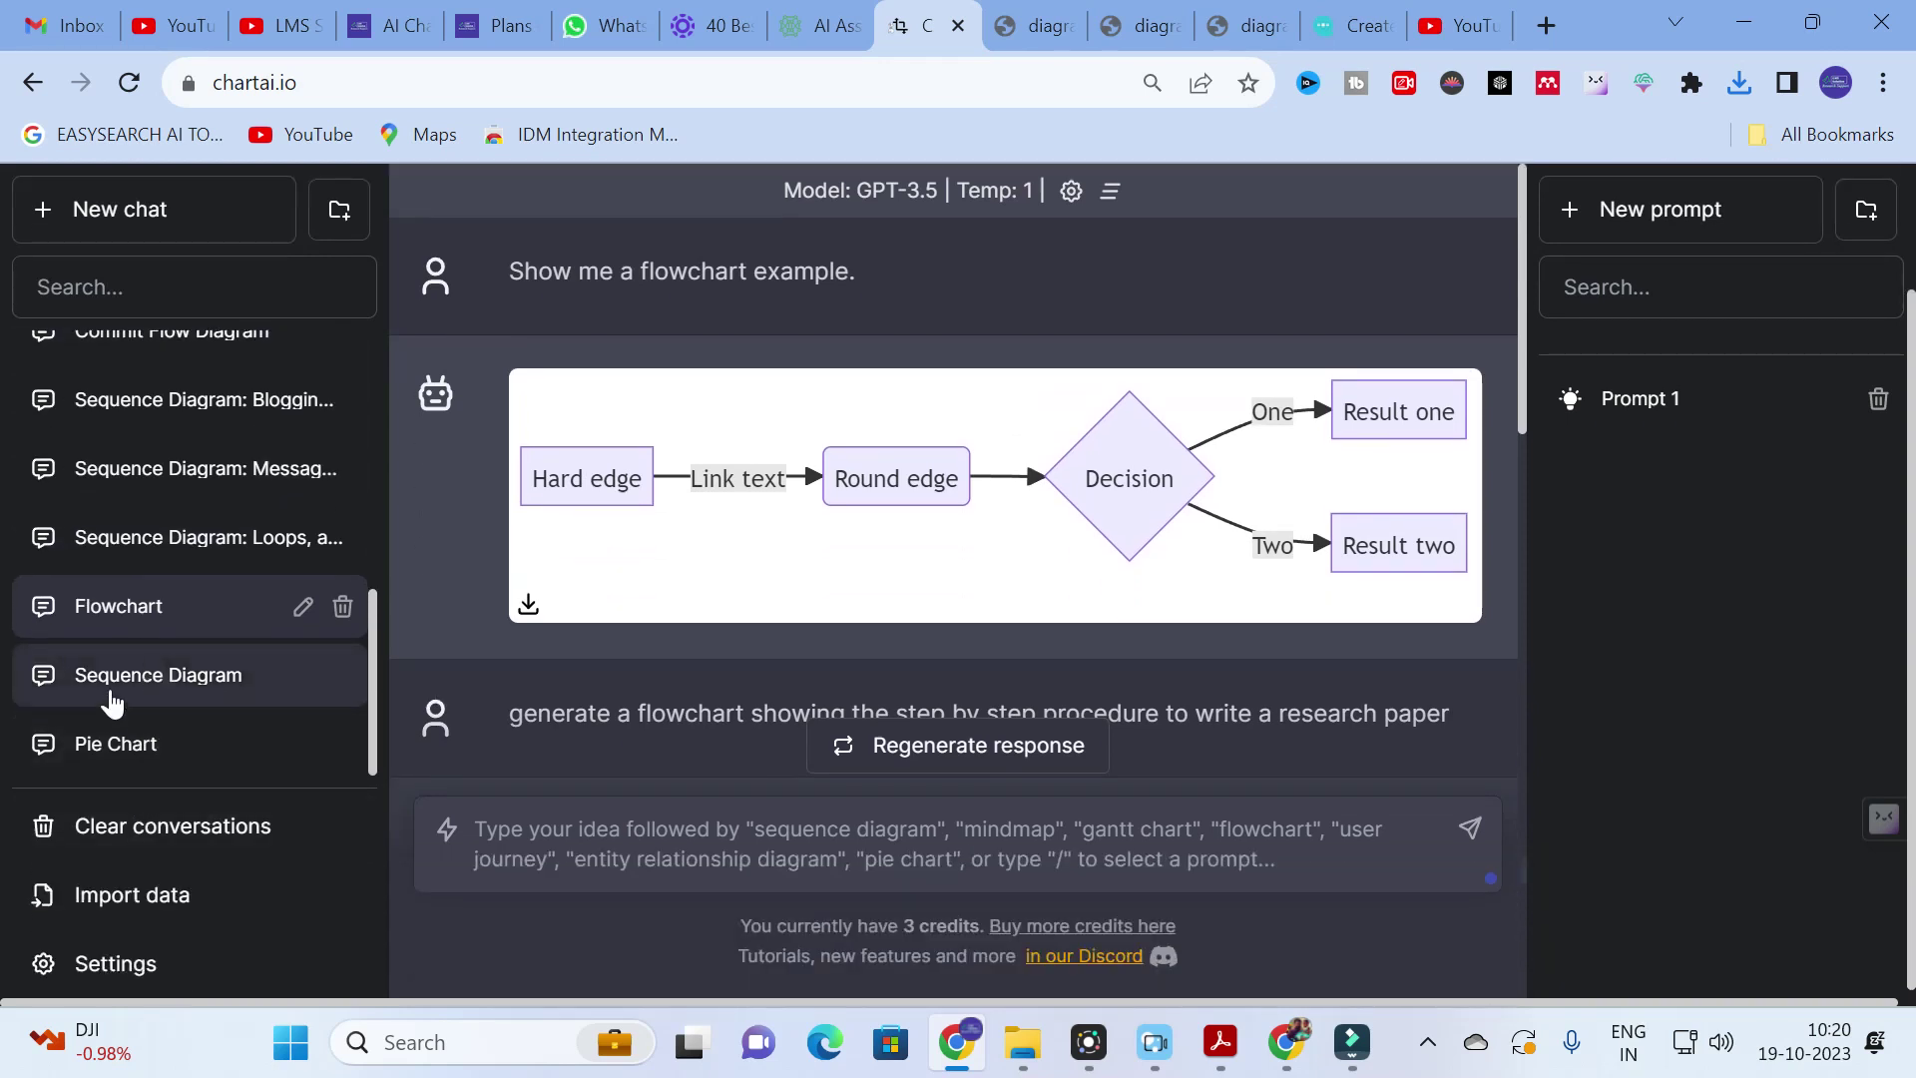
{"action": "scroll", "coordinate": [132, 621], "scroll_direction": "up", "scroll_amount": 2}
{"action": "scroll", "coordinate": [133, 621], "scroll_direction": "up", "scroll_amount": 2}
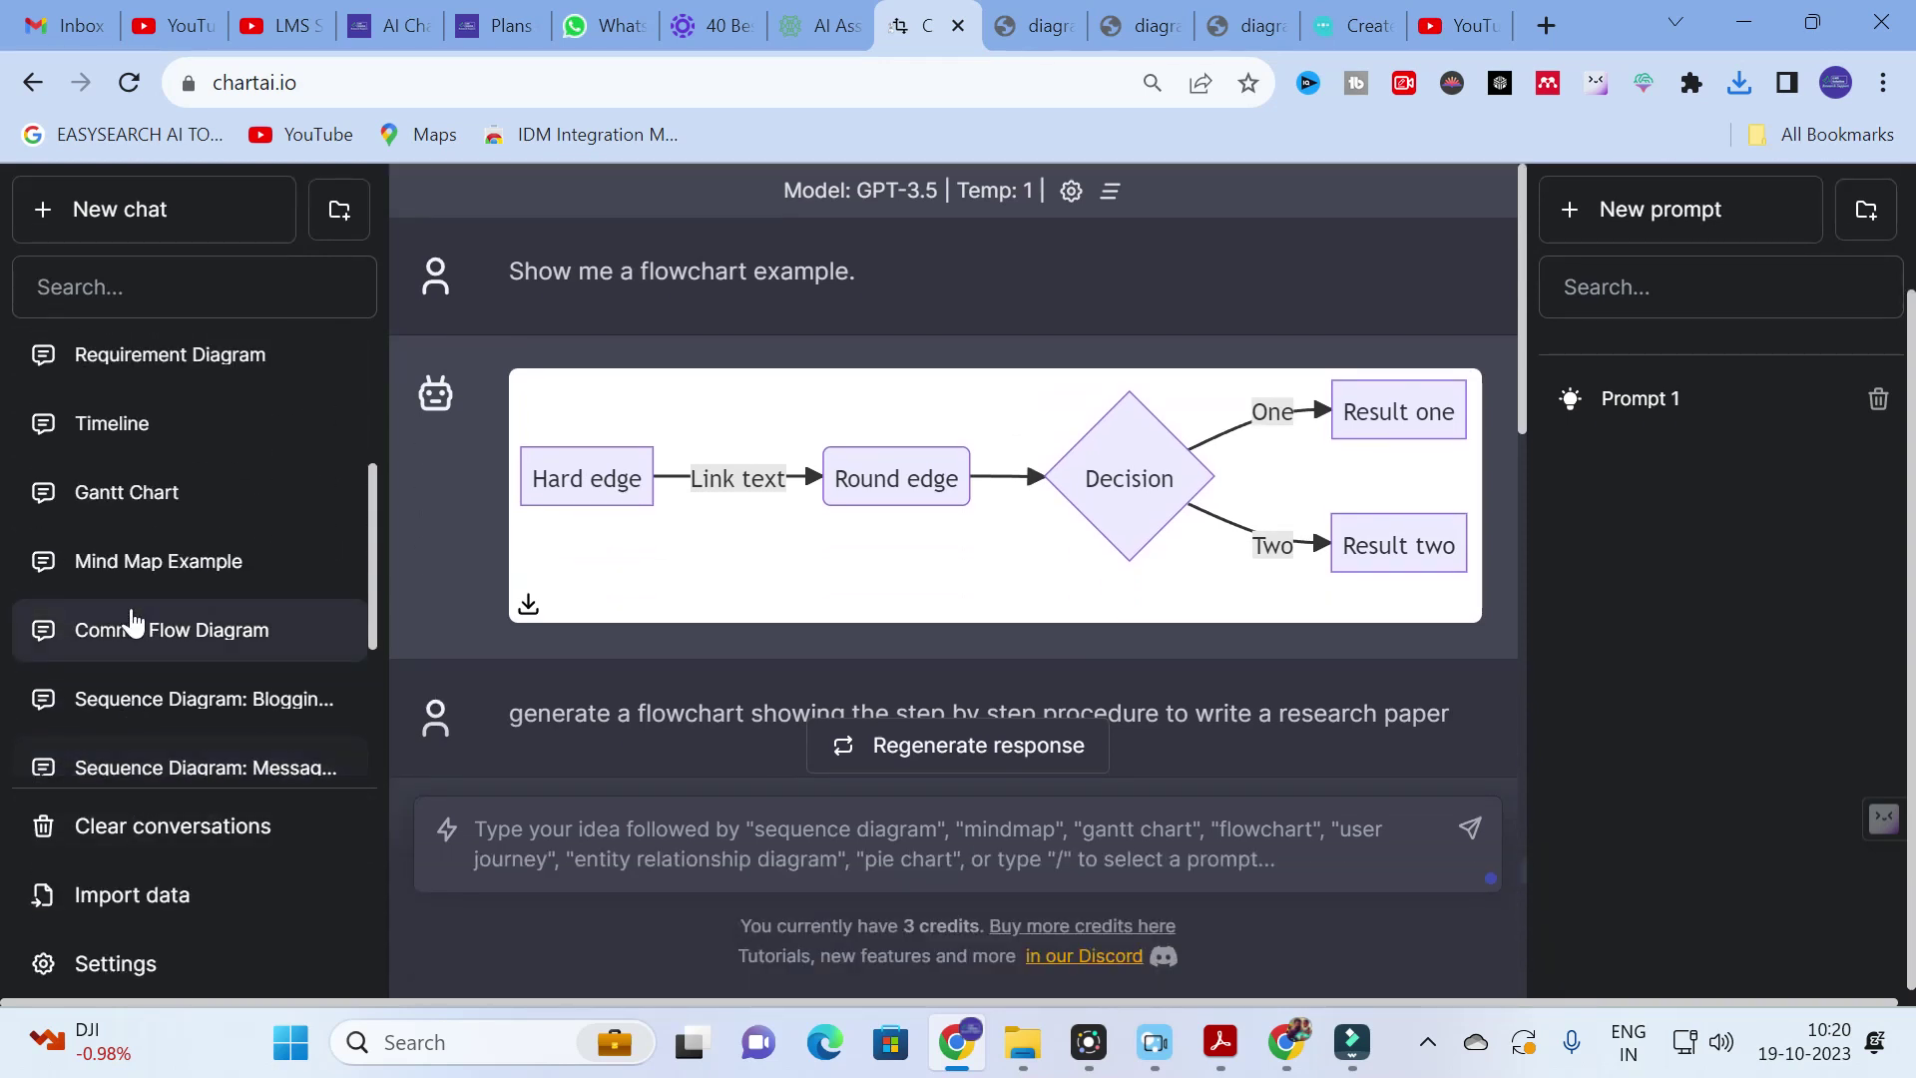
{"action": "scroll", "coordinate": [150, 424], "scroll_direction": "down", "scroll_amount": 3}
{"action": "left_click", "coordinate": [141, 721]}
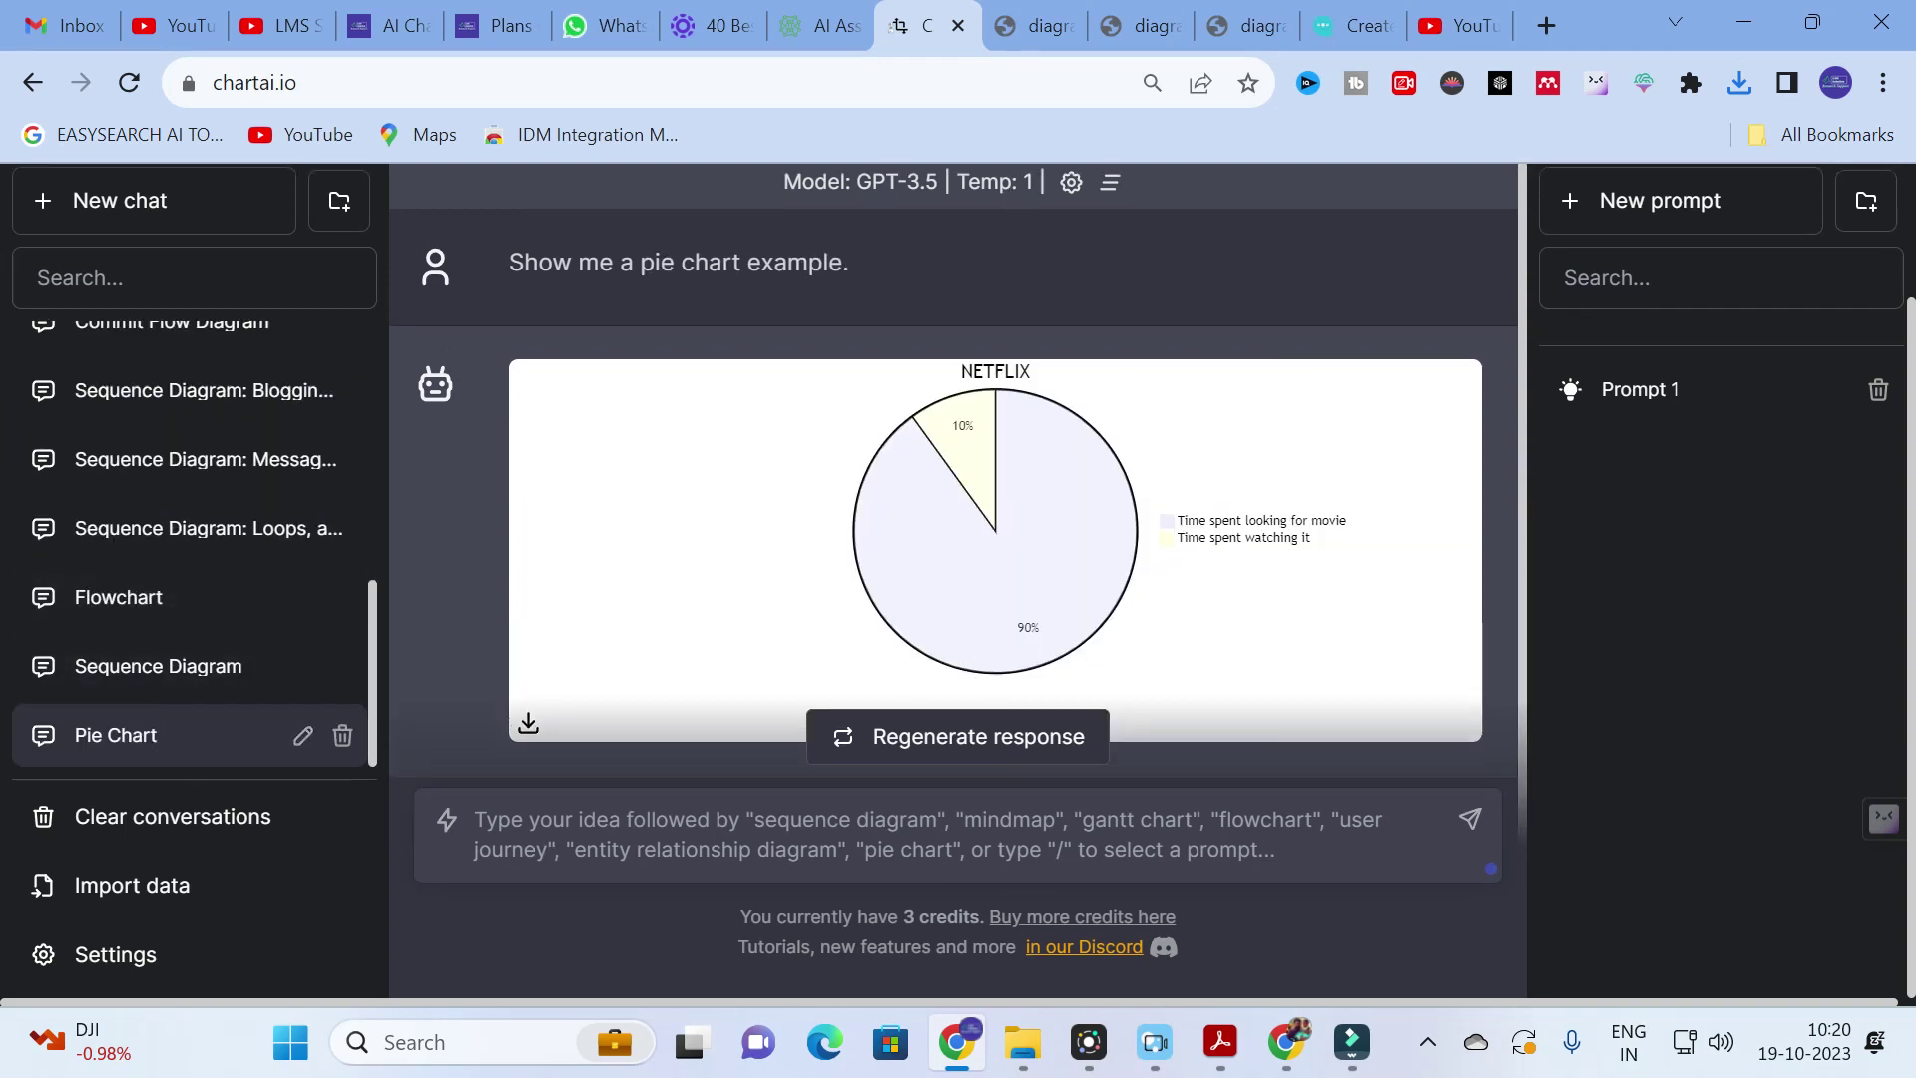
Send the prompt "generate an pie chart for the use of renewable energy in power sector for the past 10 years"
{"action": "left_click", "coordinate": [629, 841]}
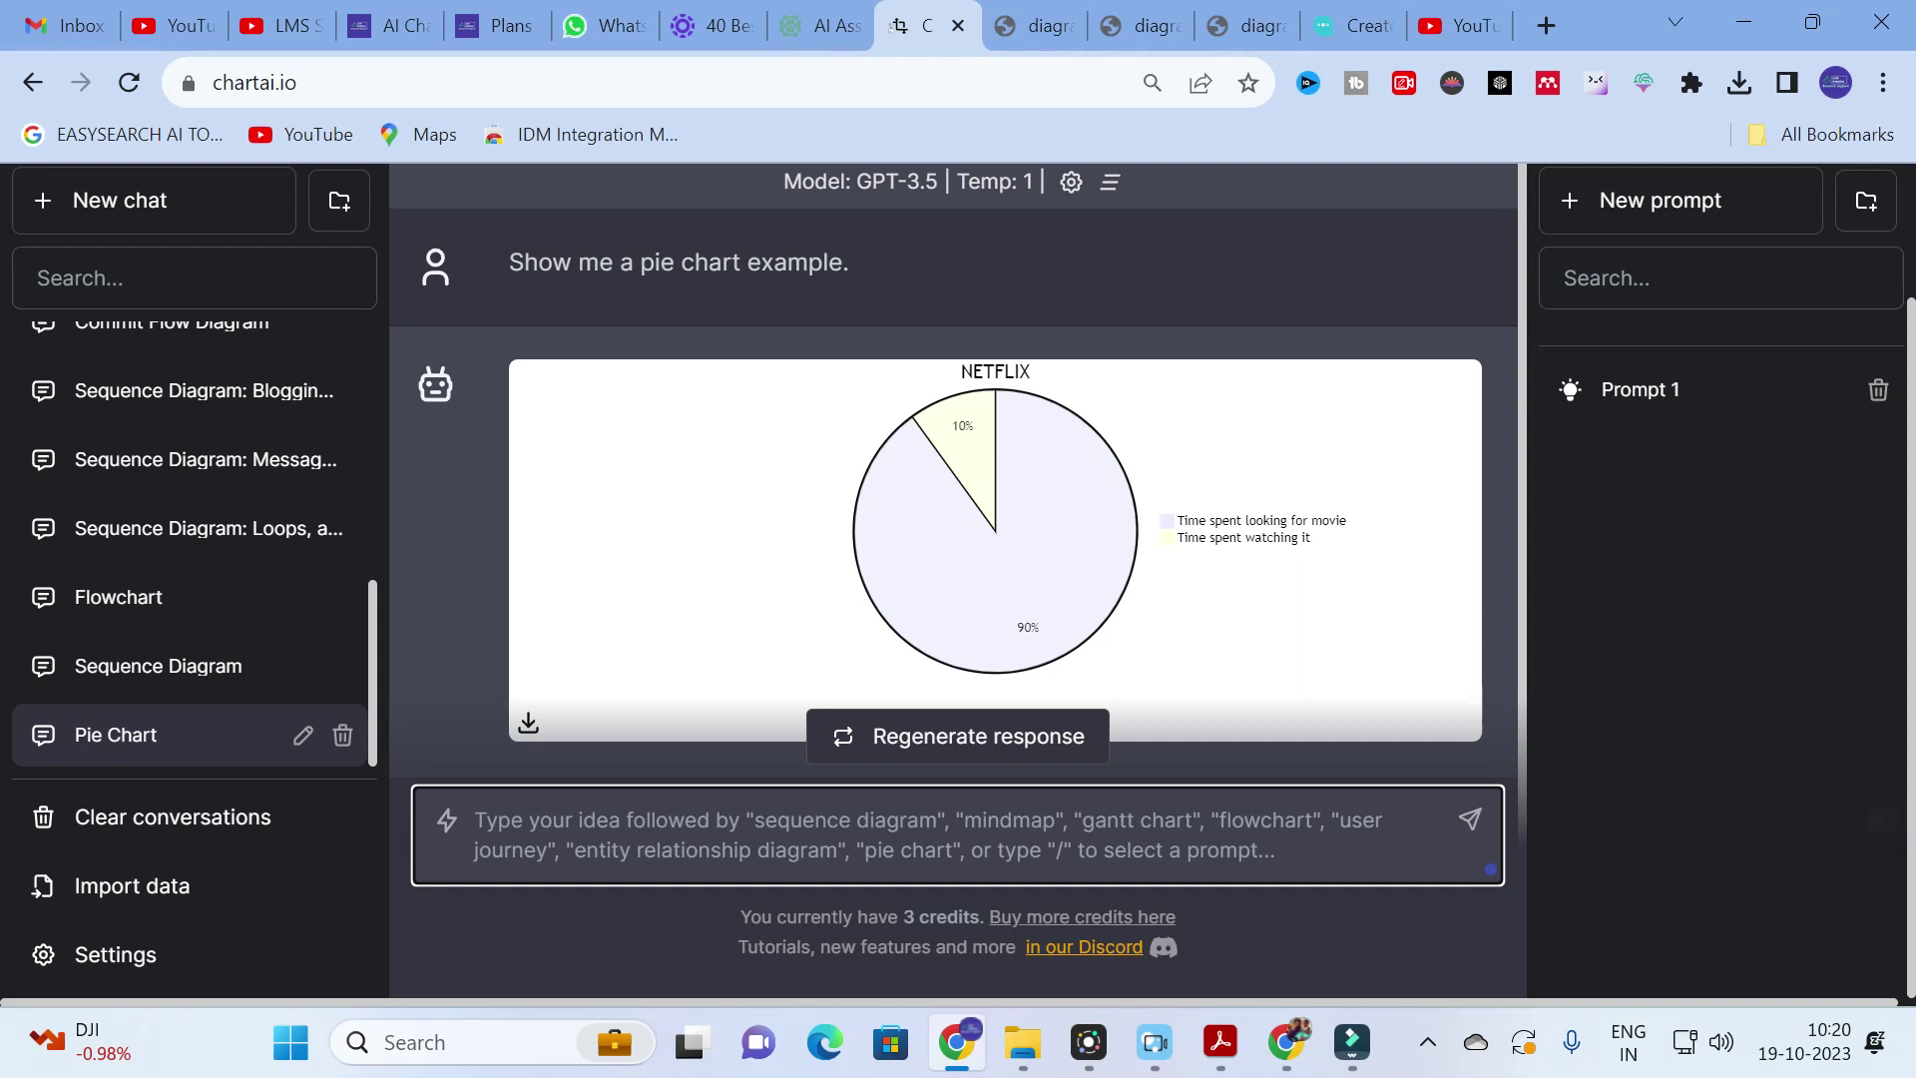
{"action": "type", "text": "ren"}
{"action": "key", "text": "BackSpace"}
{"action": "key", "text": "BackSpace"}
{"action": "key", "text": "BackSpace"}
{"action": "type", "text": "generate a"}
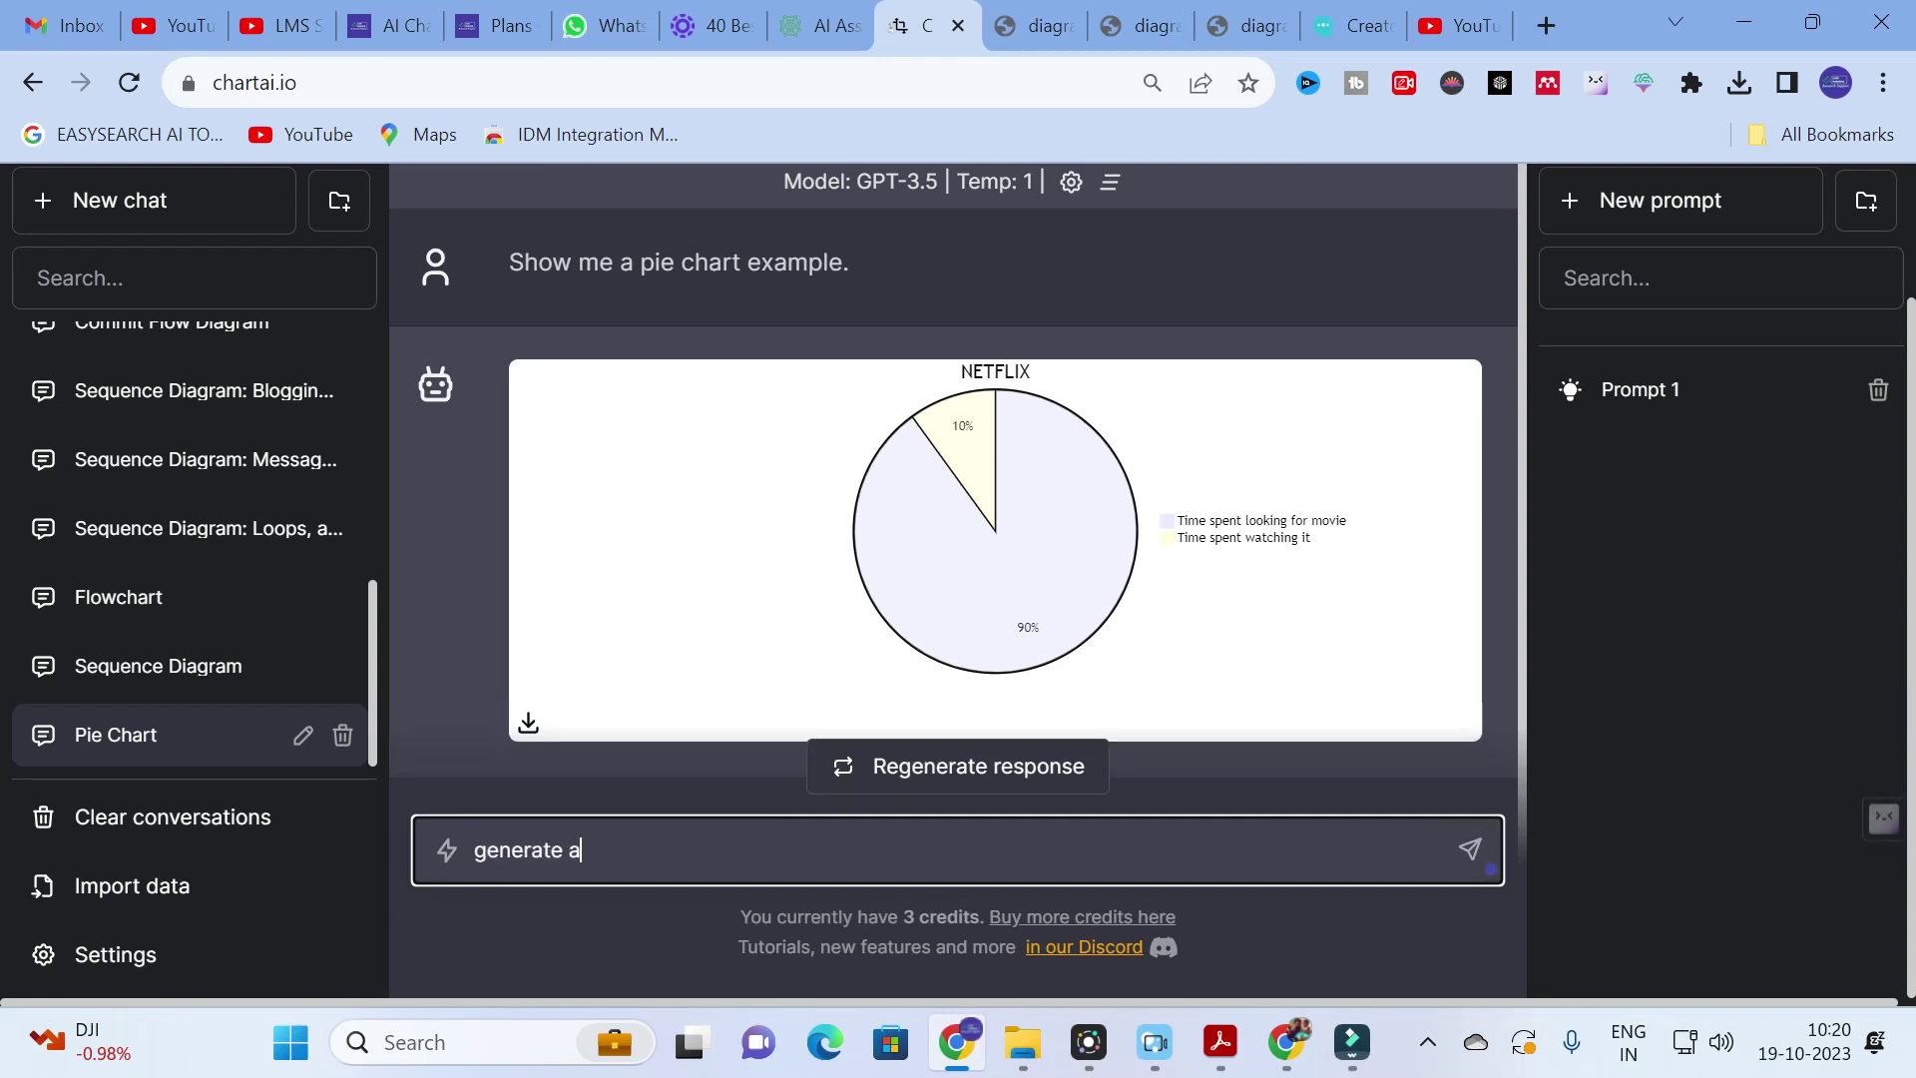
{"action": "type", "text": "n pie cgha"}
{"action": "key", "text": "BackSpace"}
{"action": "key", "text": "BackSpace"}
{"action": "key", "text": "BackSpace"}
{"action": "type", "text": "hart for the"}
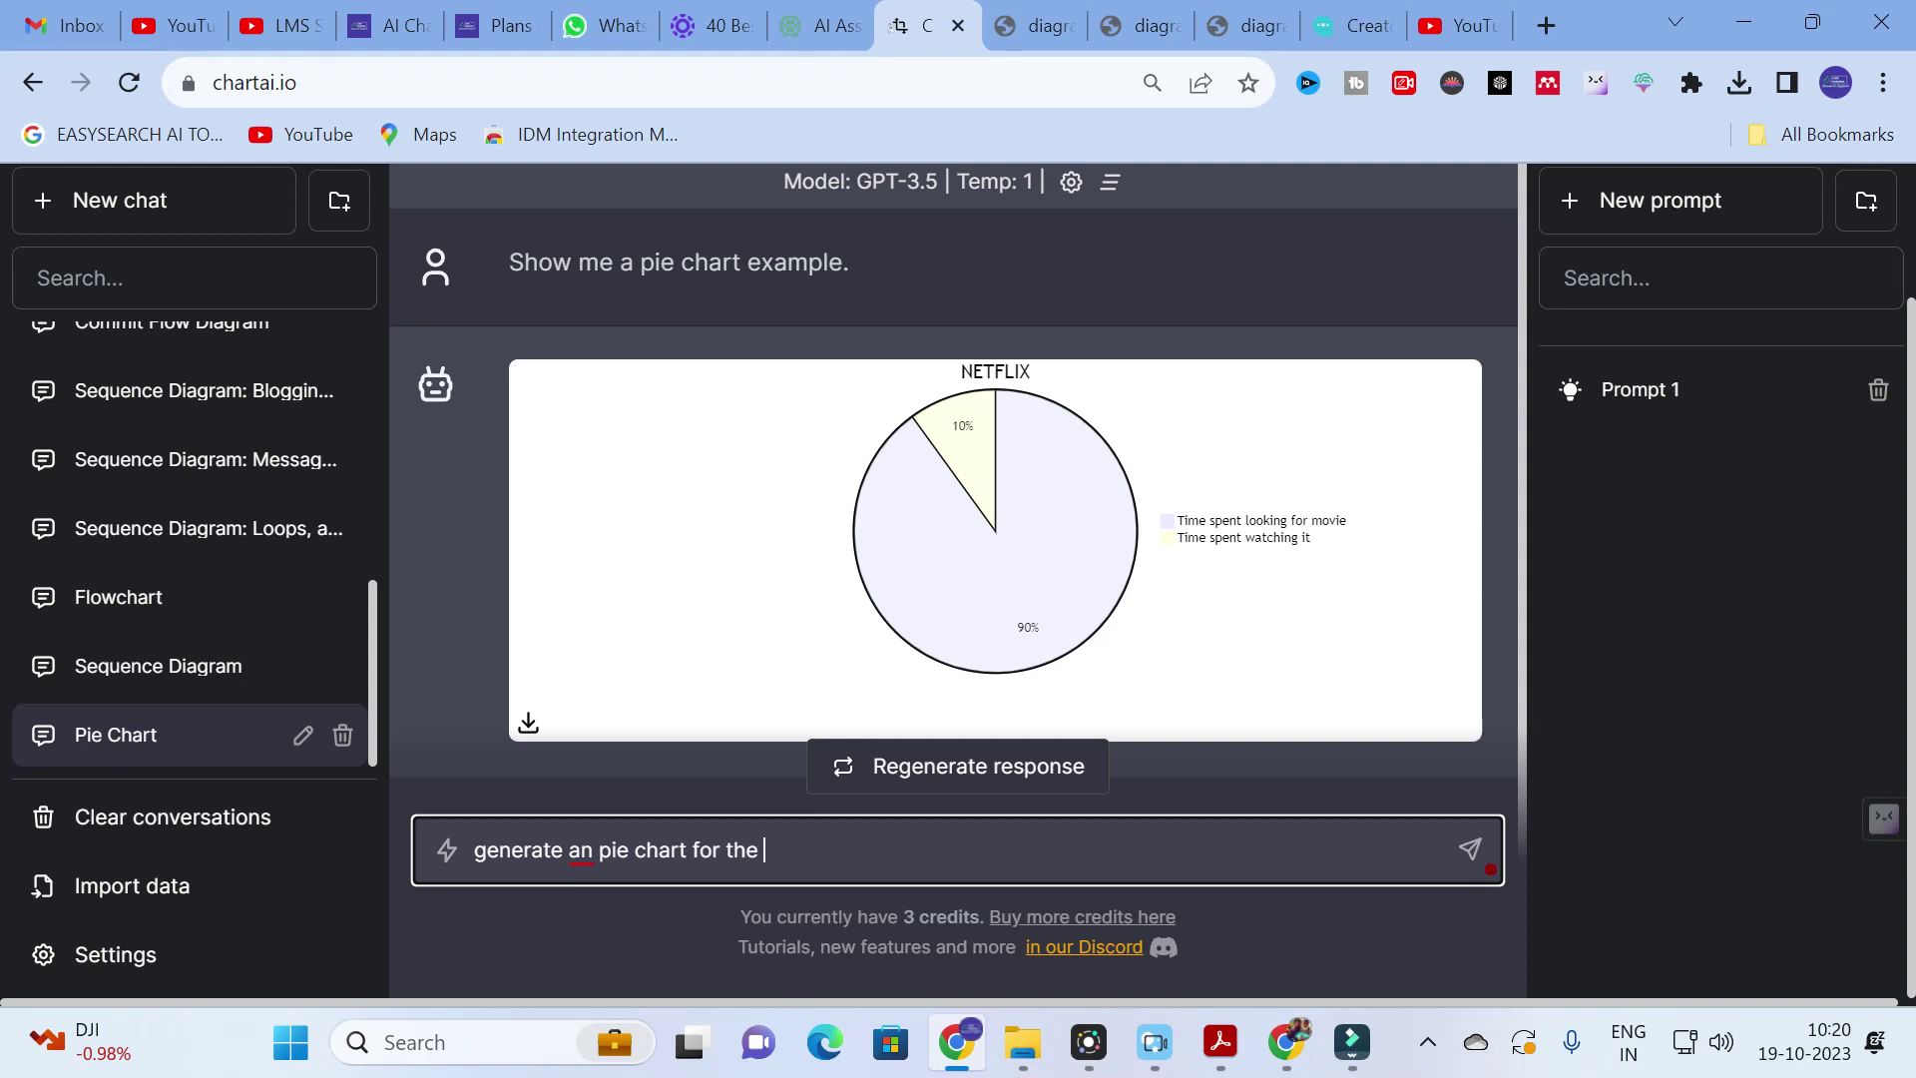
{"action": "type", "text": " use of renewable "}
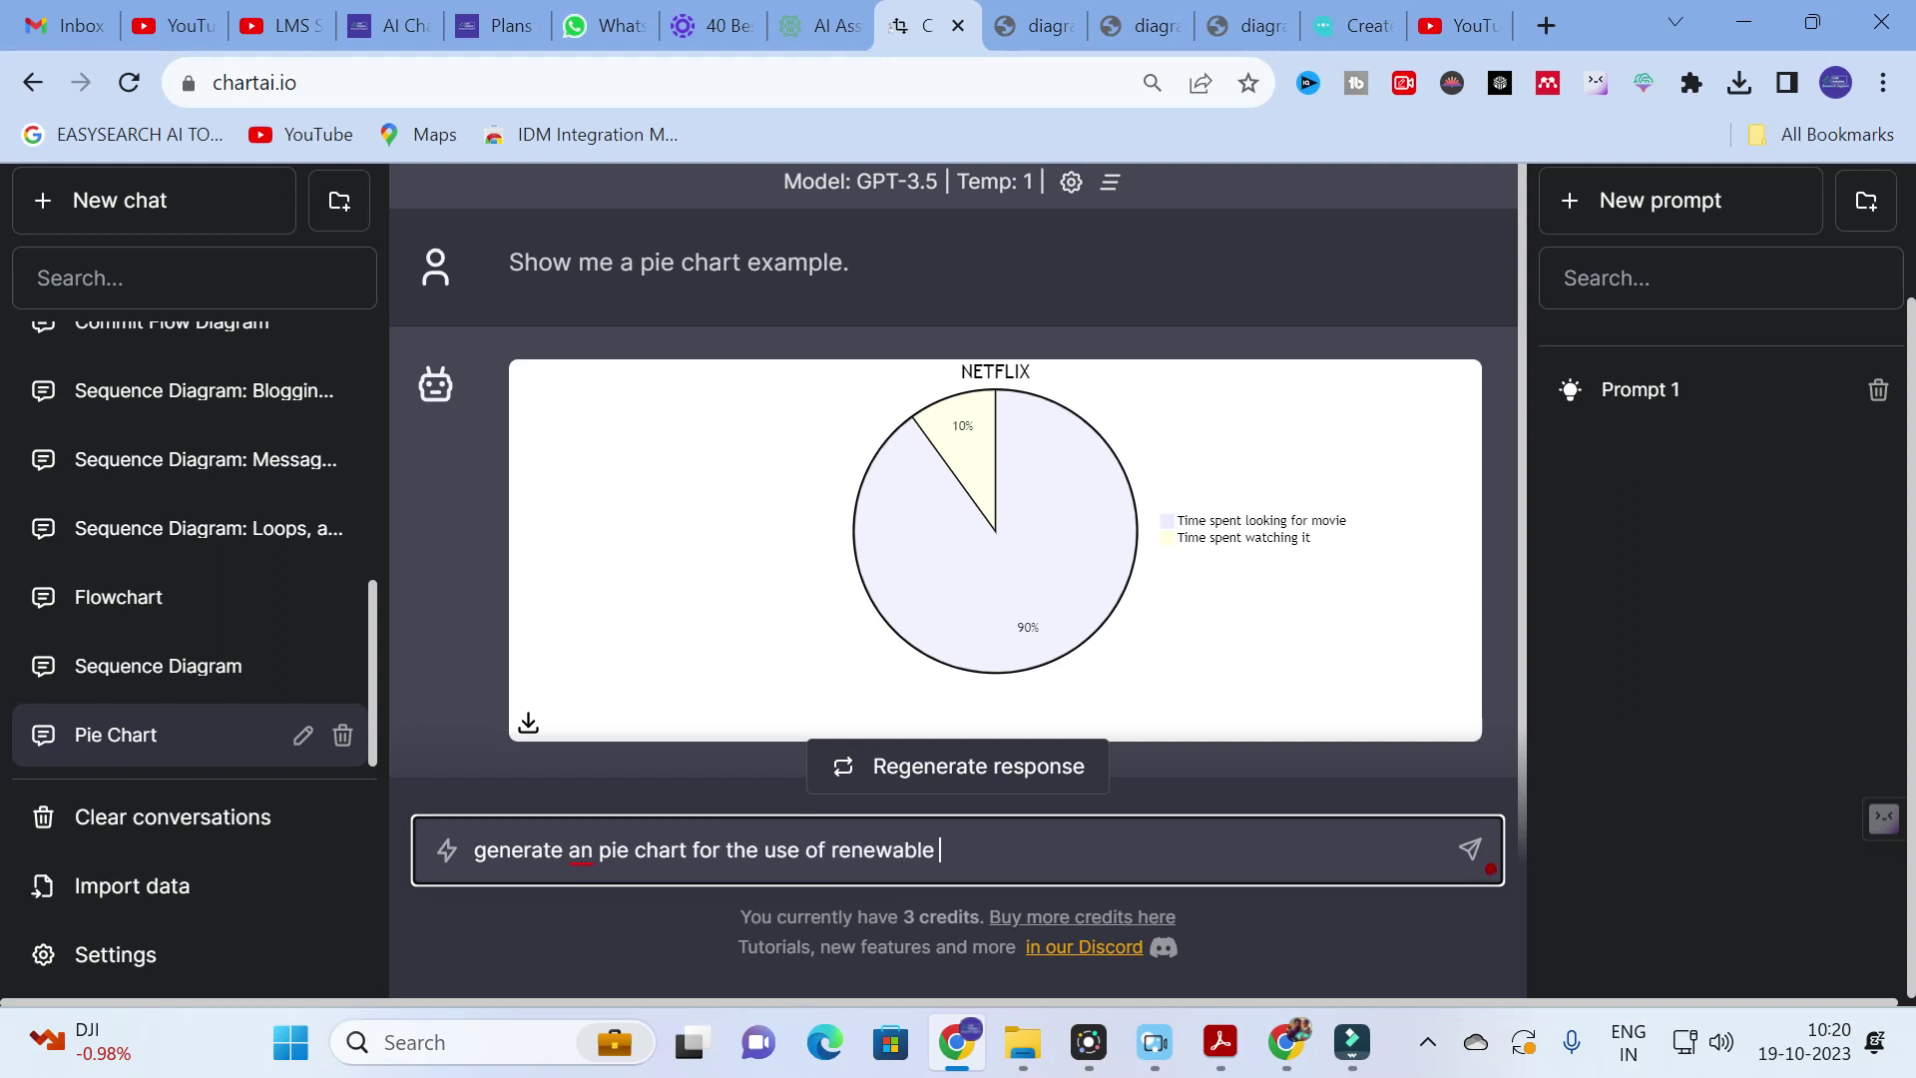
{"action": "type", "text": "energy in power "}
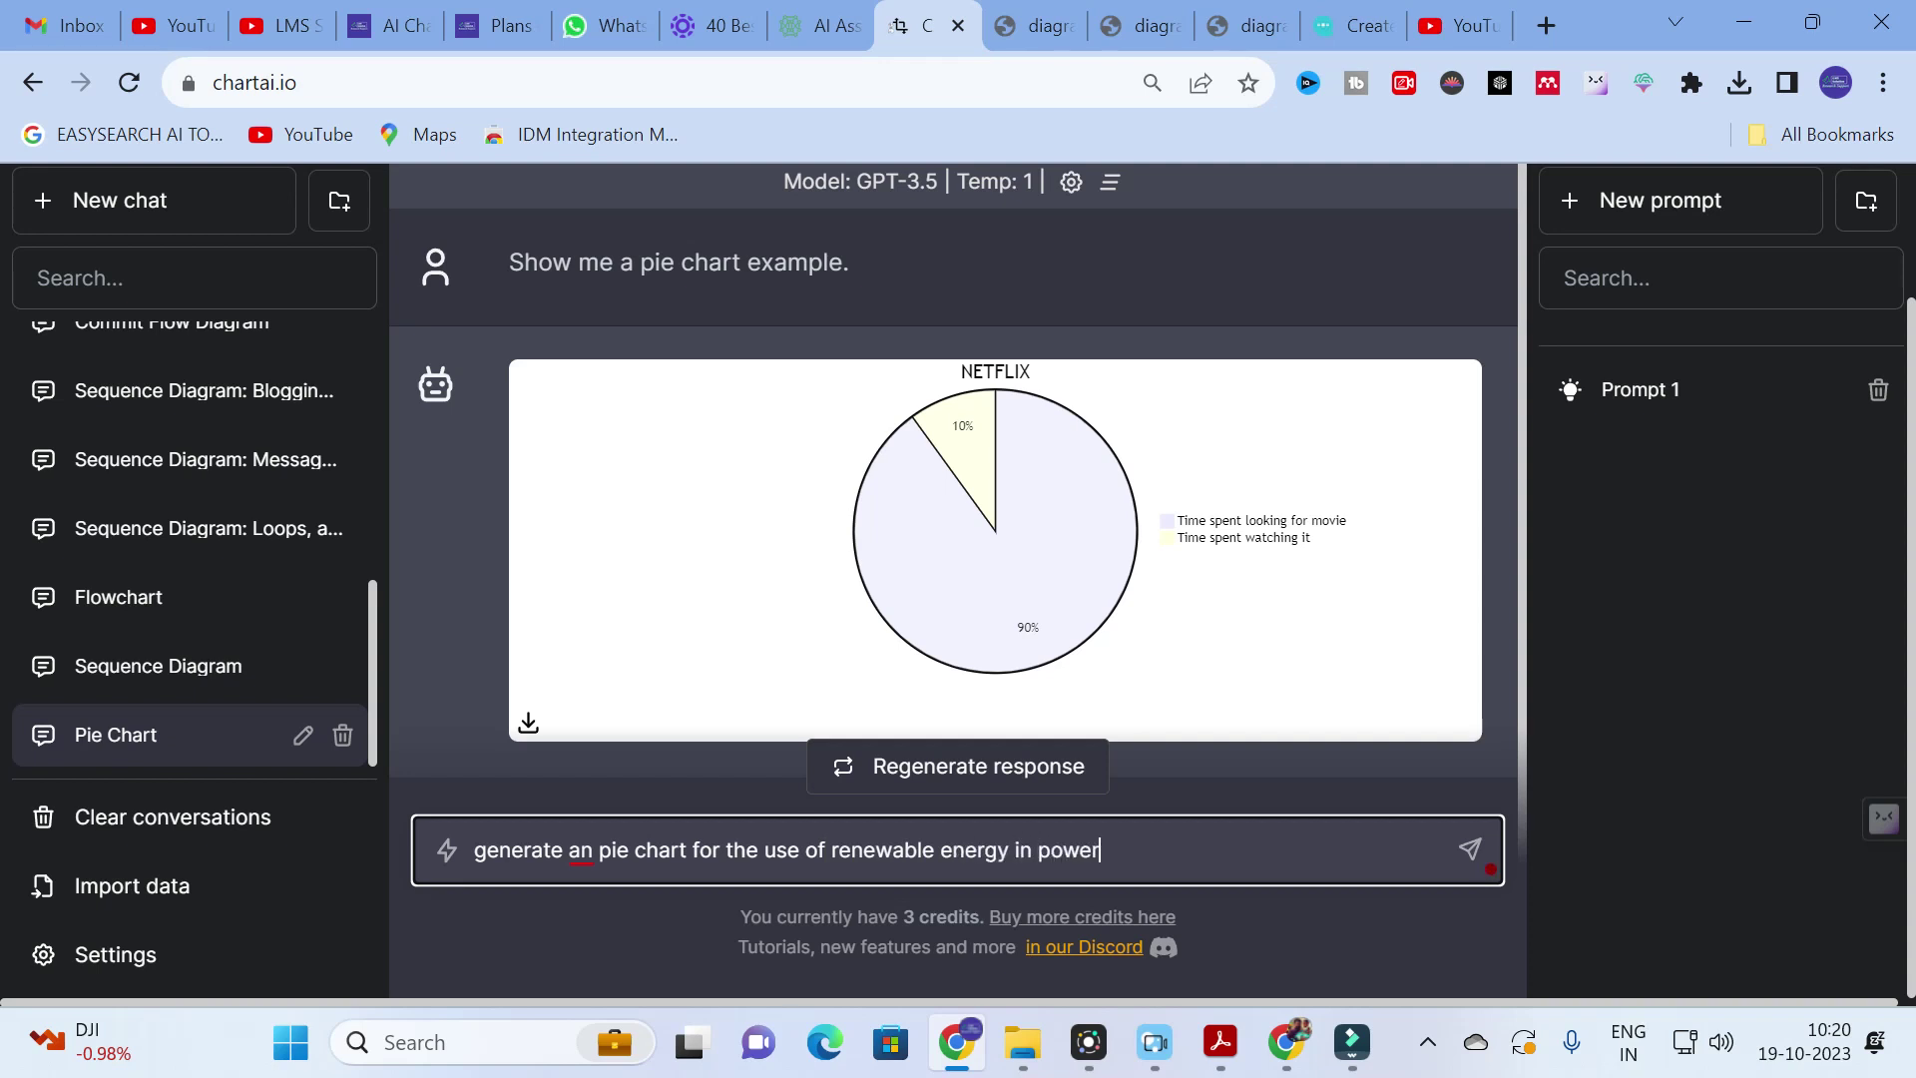
{"action": "type", "text": "sector for the past"}
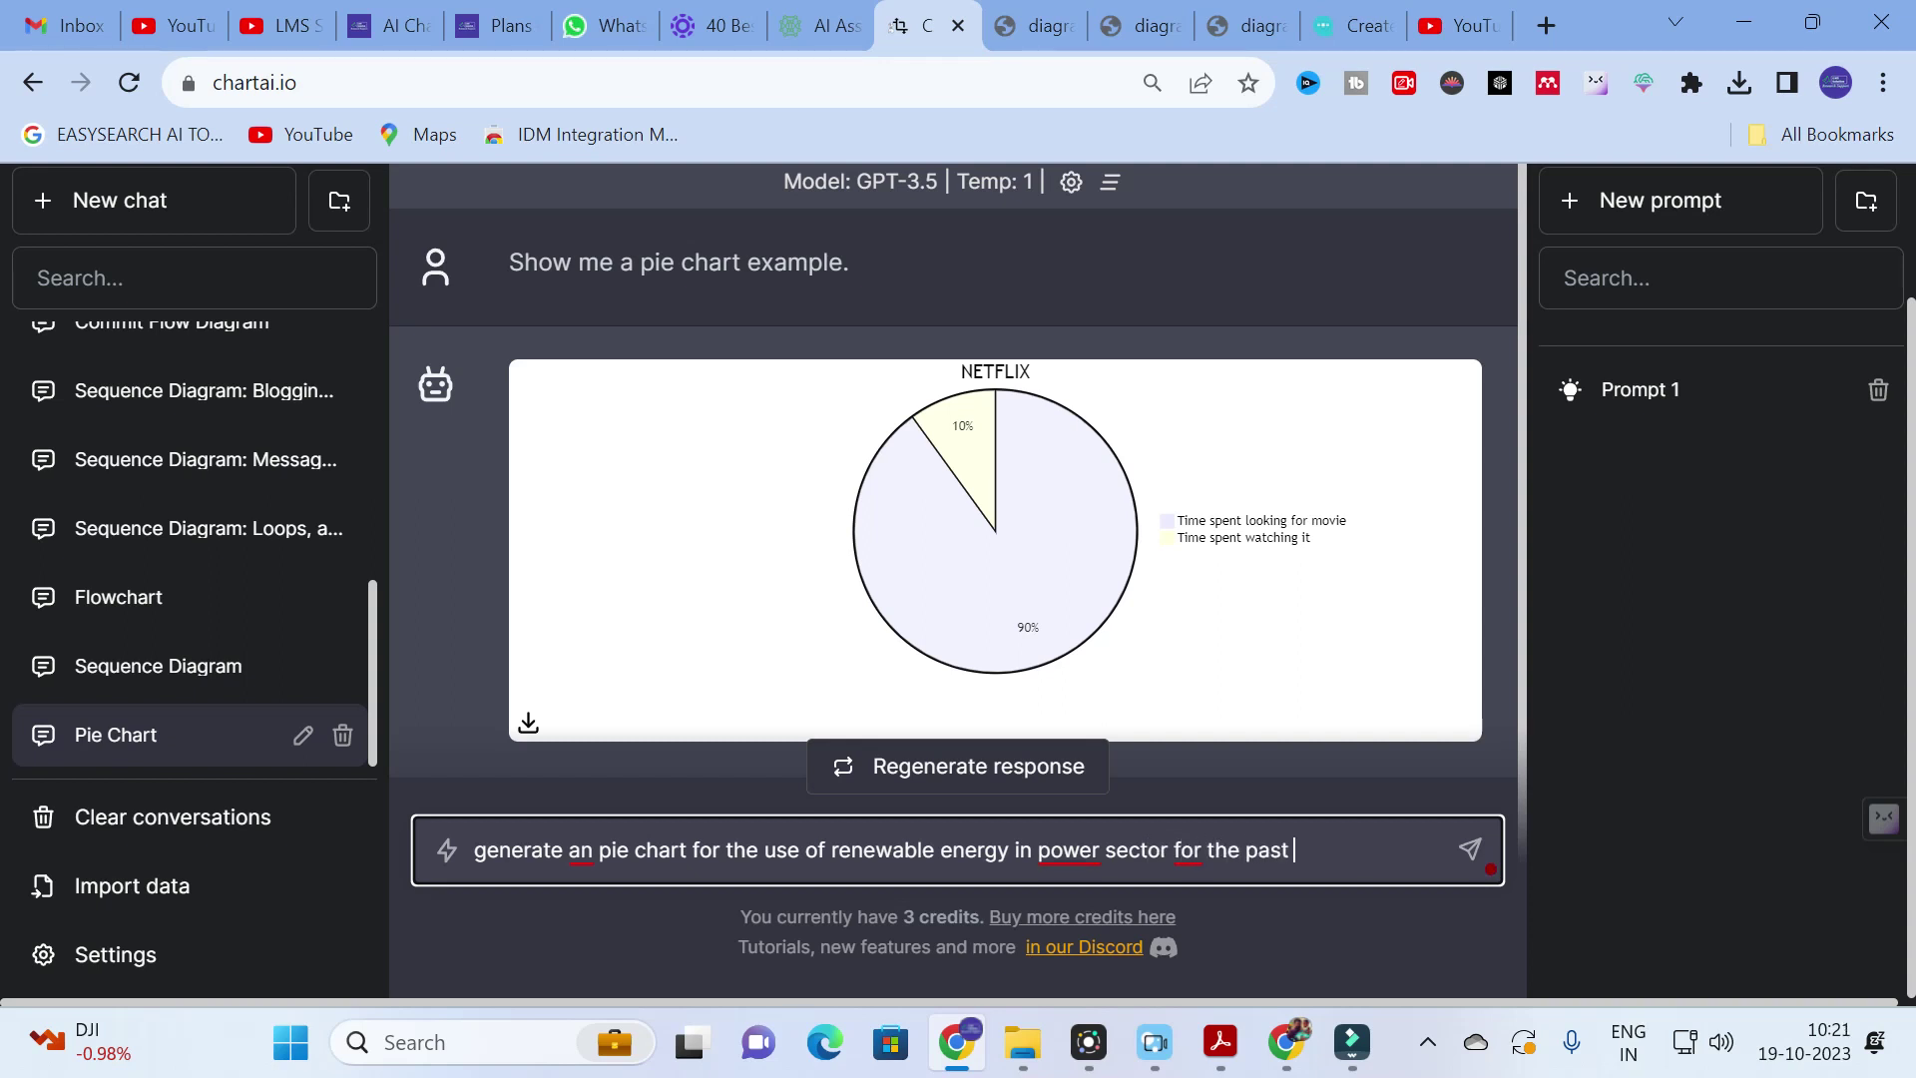
{"action": "type", "text": " 10 years"}
{"action": "left_click", "coordinate": [1468, 849]}
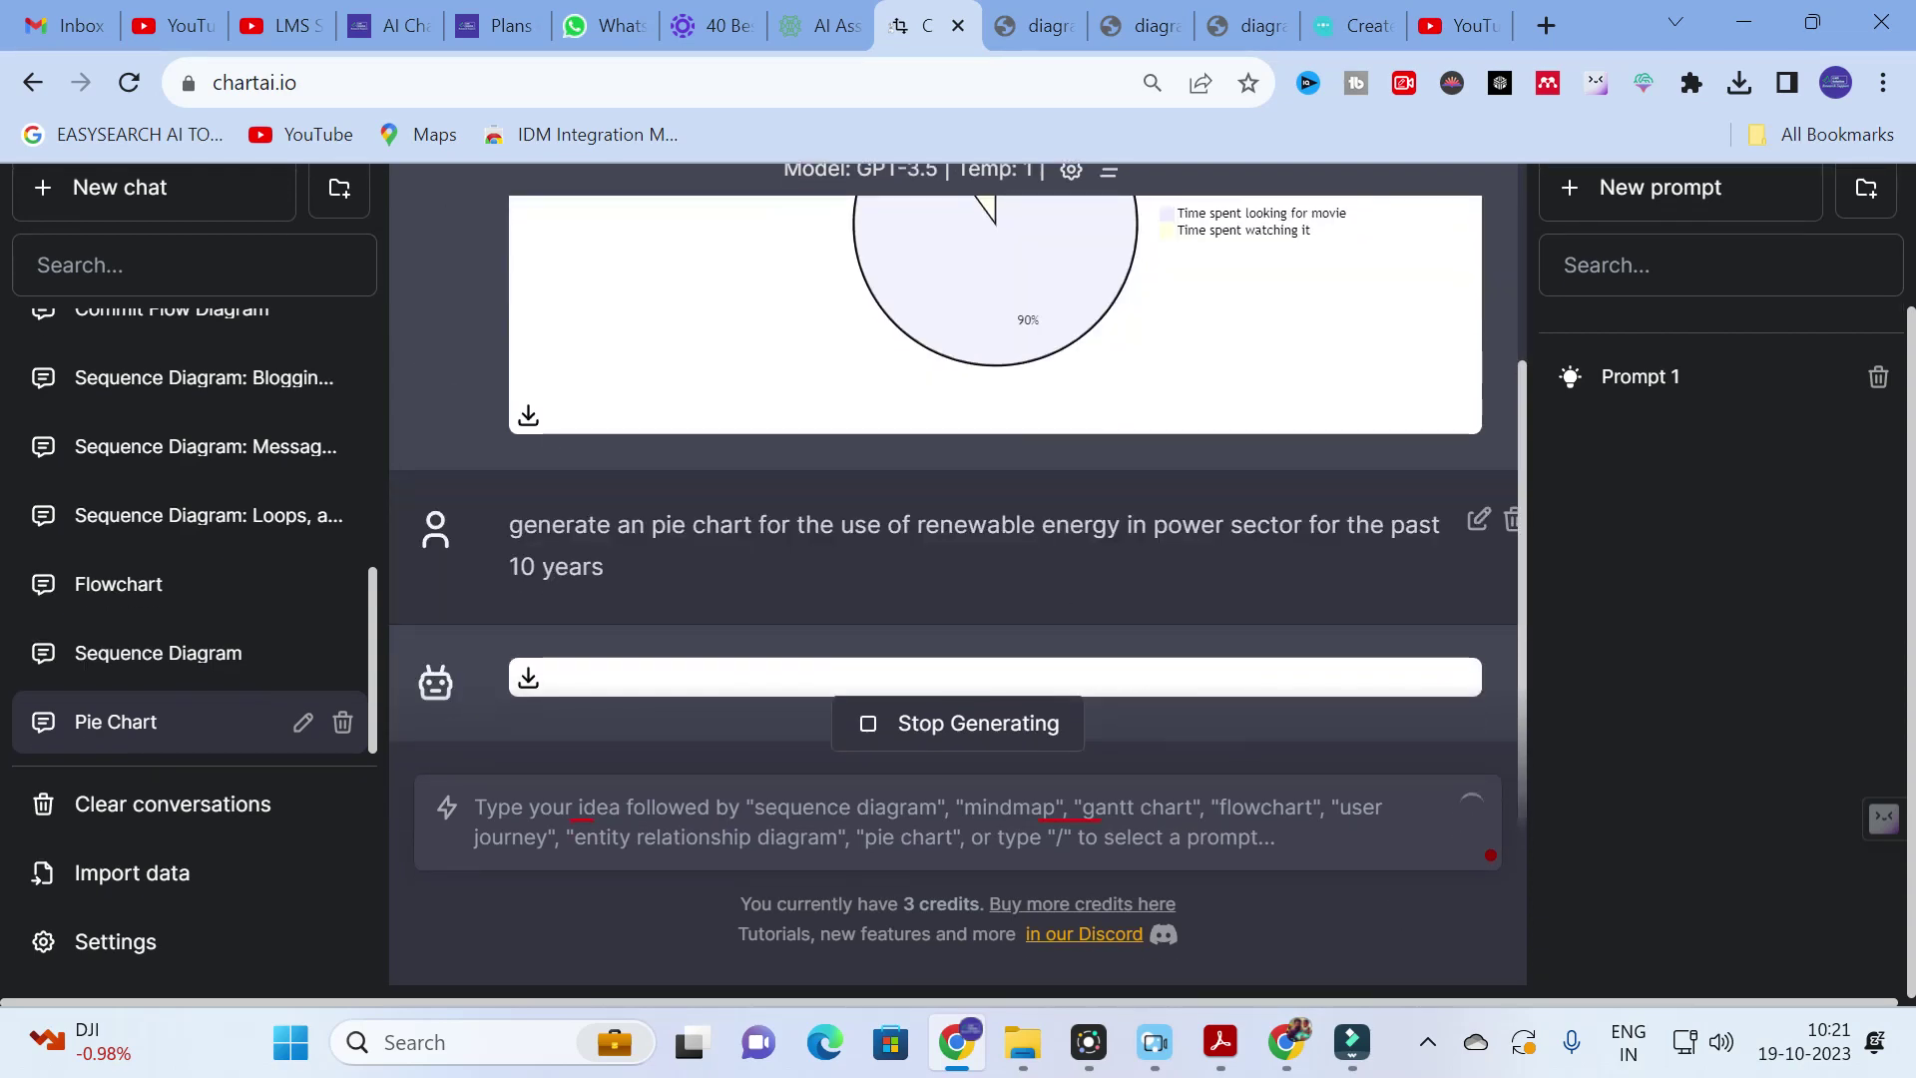
Download the generated renewable energy pie chart and open the downloaded file diagram (4).svg
{"action": "scroll", "coordinate": [1063, 451], "scroll_direction": "up", "scroll_amount": 3}
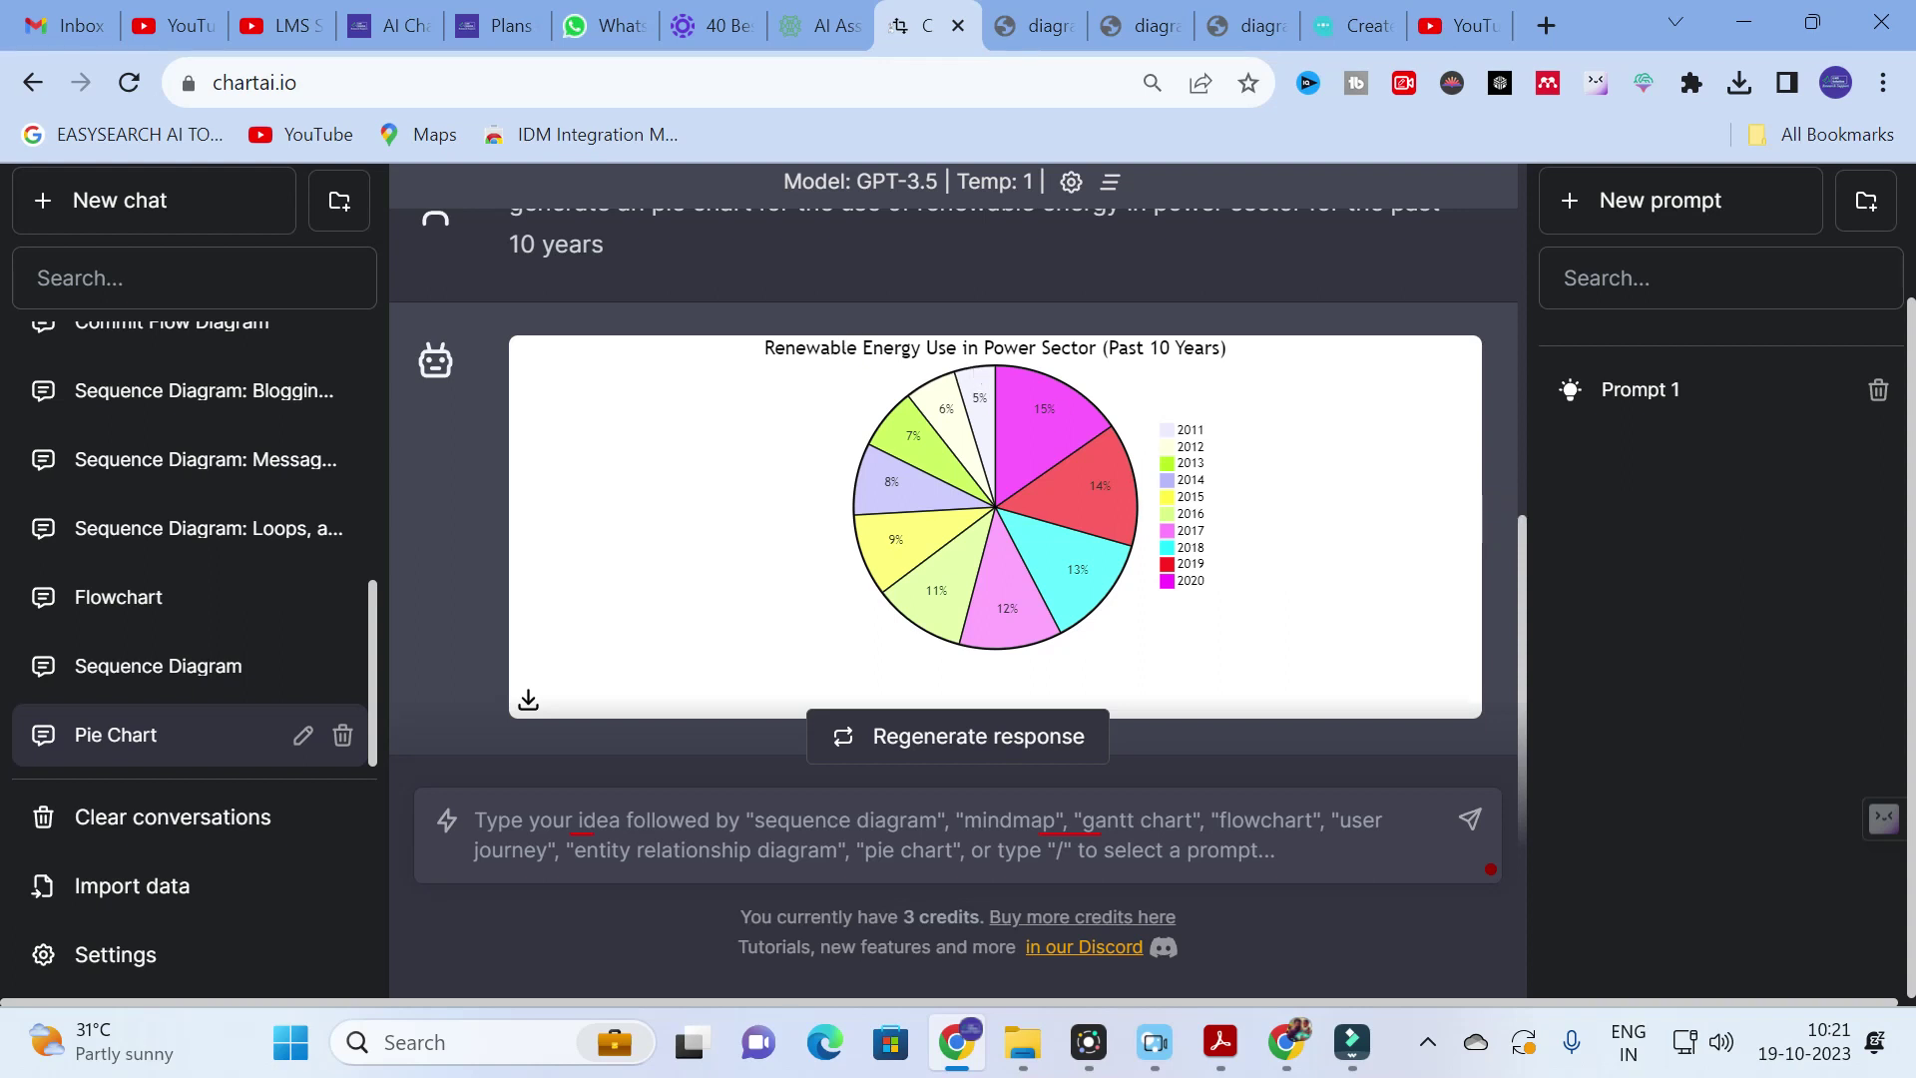
{"action": "scroll", "coordinate": [599, 589], "scroll_direction": "up", "scroll_amount": 2}
{"action": "scroll", "coordinate": [609, 629], "scroll_direction": "down", "scroll_amount": 2}
{"action": "scroll", "coordinate": [639, 659], "scroll_direction": "down", "scroll_amount": 1}
{"action": "scroll", "coordinate": [549, 703], "scroll_direction": "up", "scroll_amount": 2}
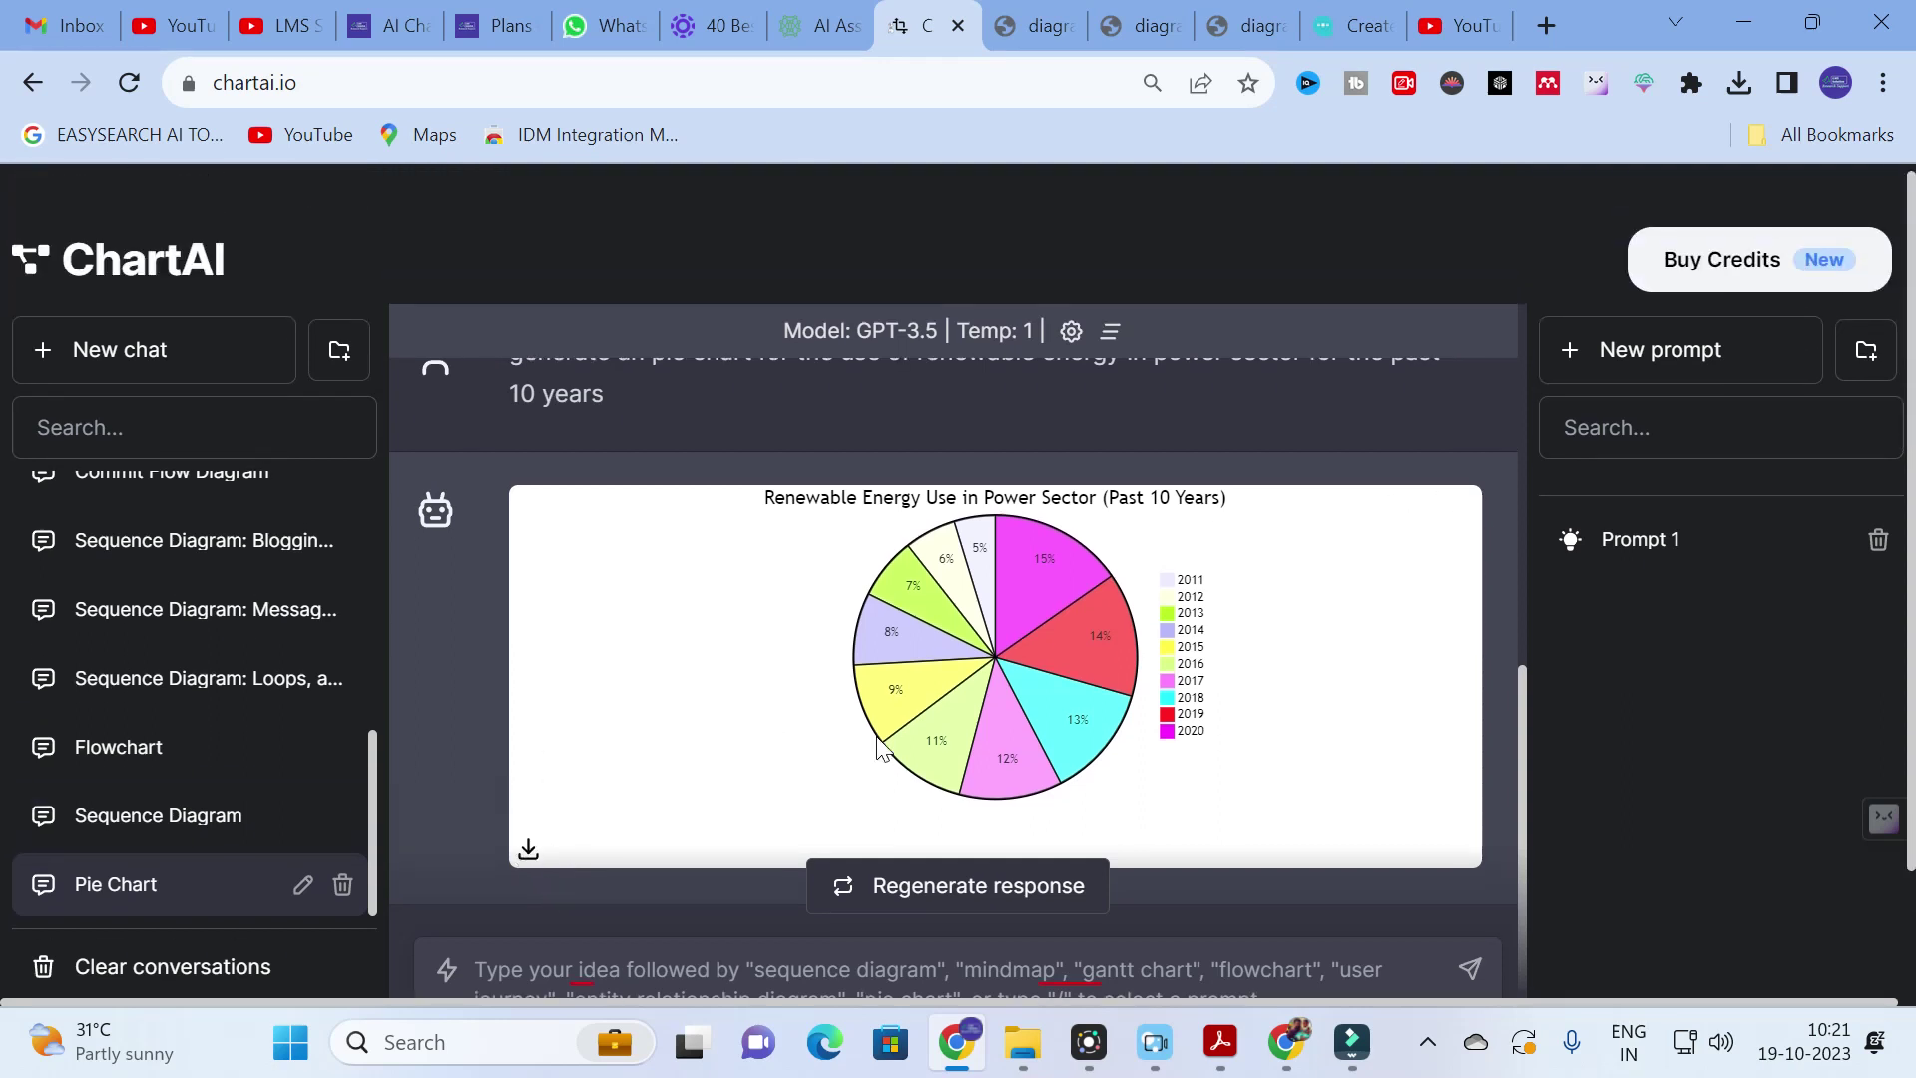
{"action": "left_click", "coordinate": [528, 849]}
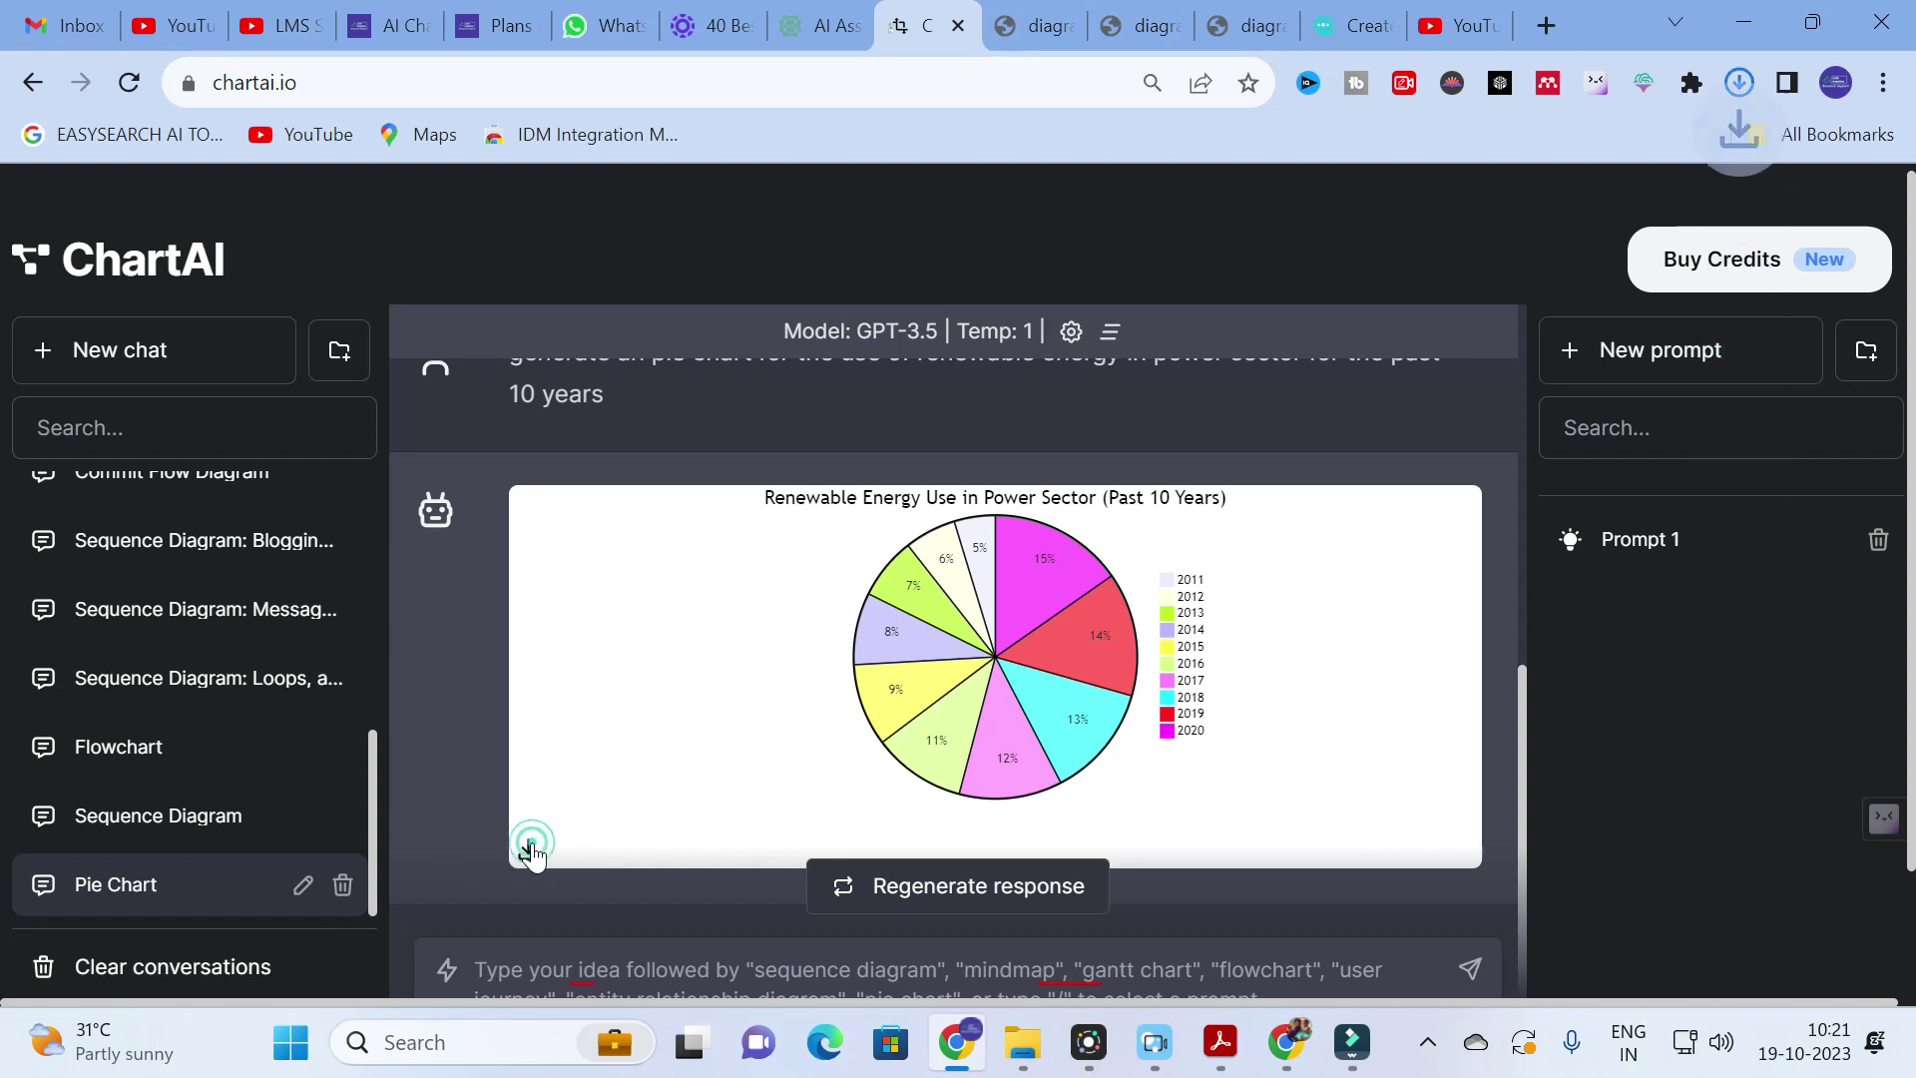
{"action": "left_click", "coordinate": [1750, 101]}
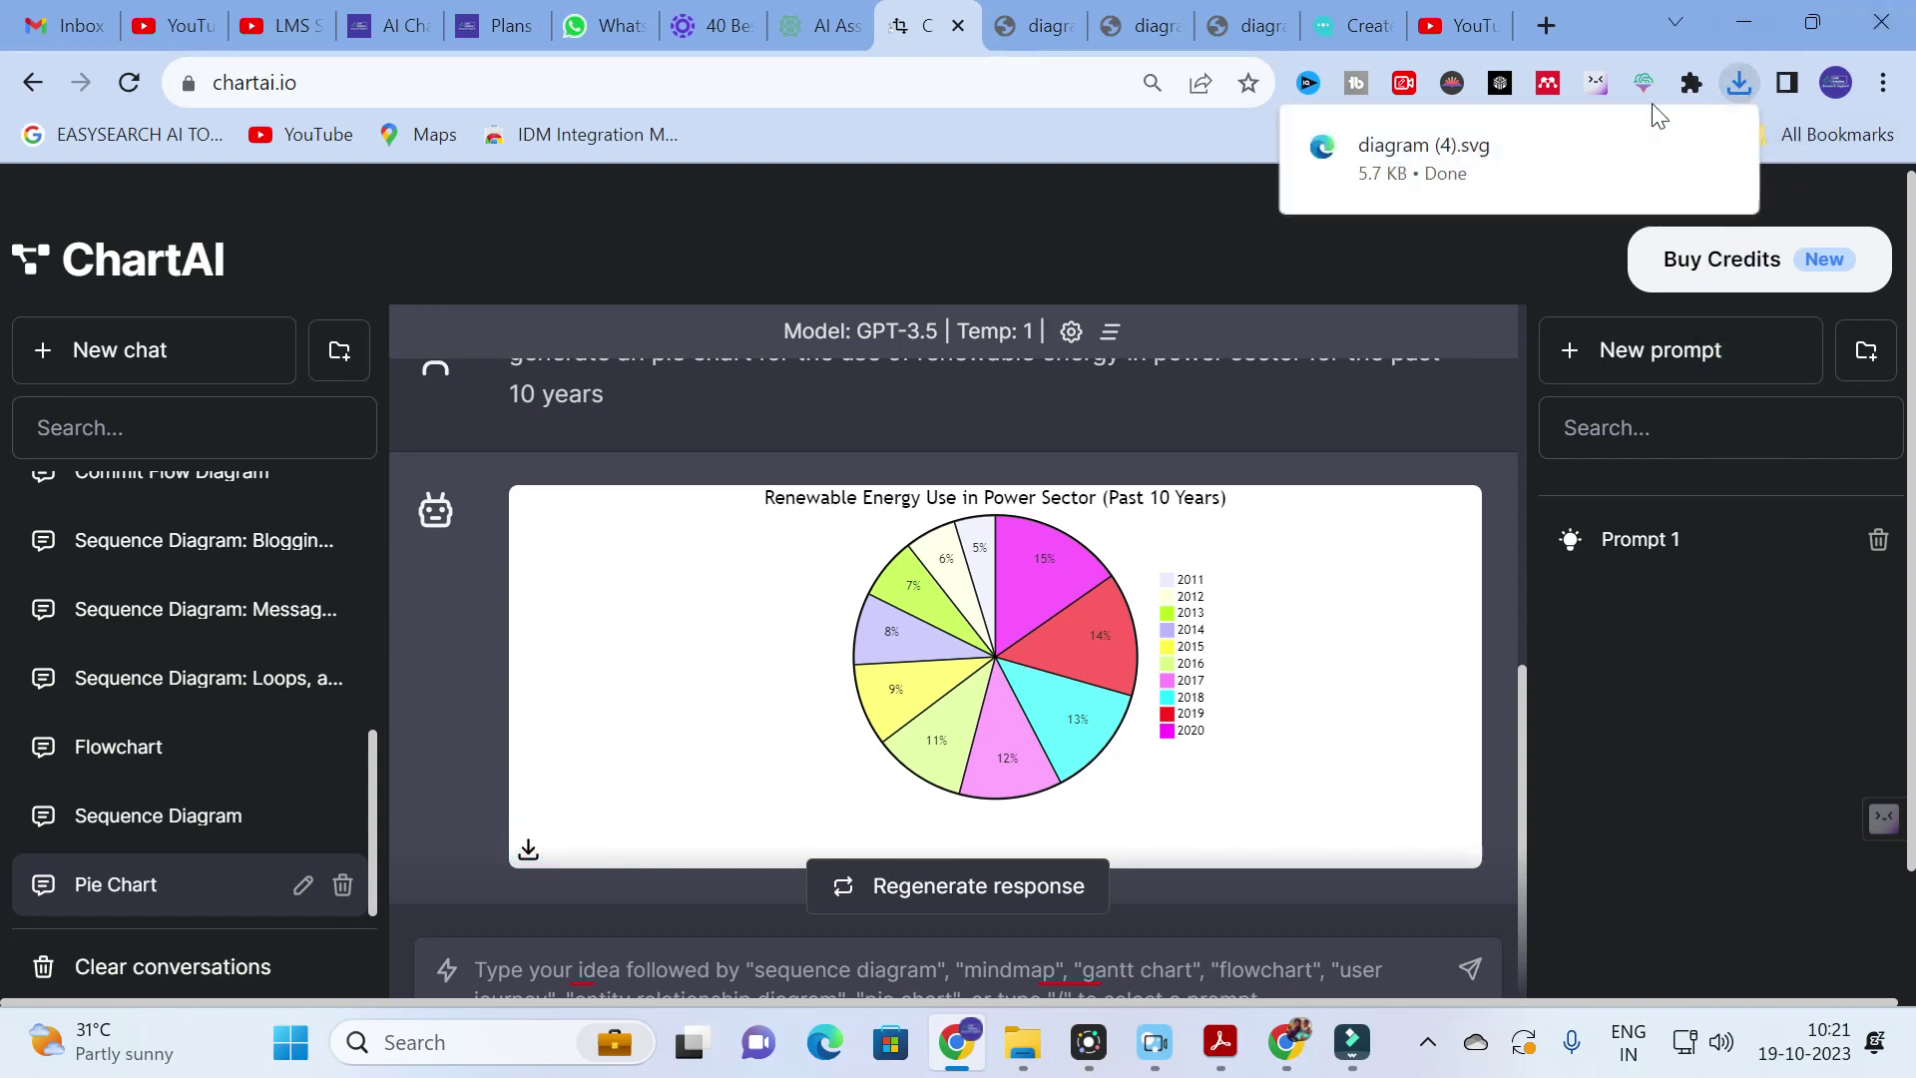
{"action": "left_click", "coordinate": [1446, 140]}
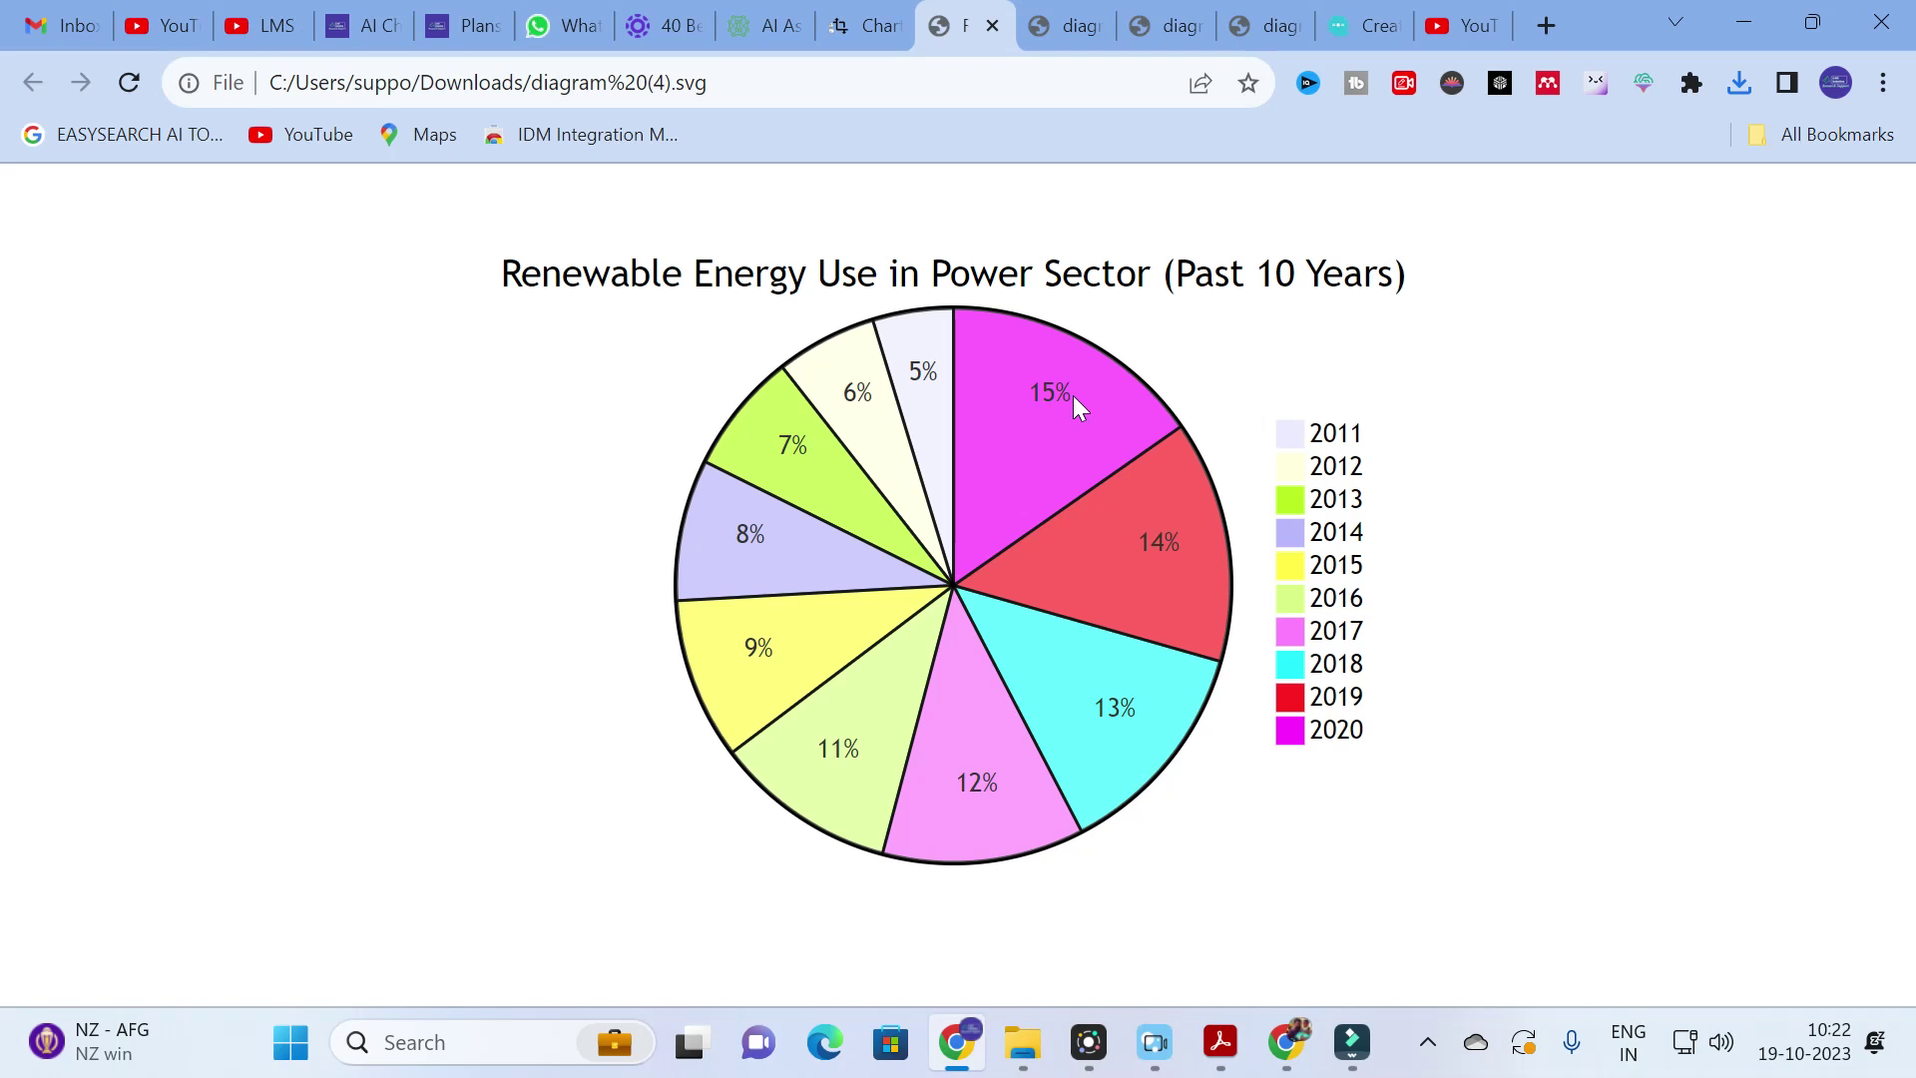
Return to ChartAI and view the Commit Flow Diagram example conversation
{"action": "left_click", "coordinate": [863, 25]}
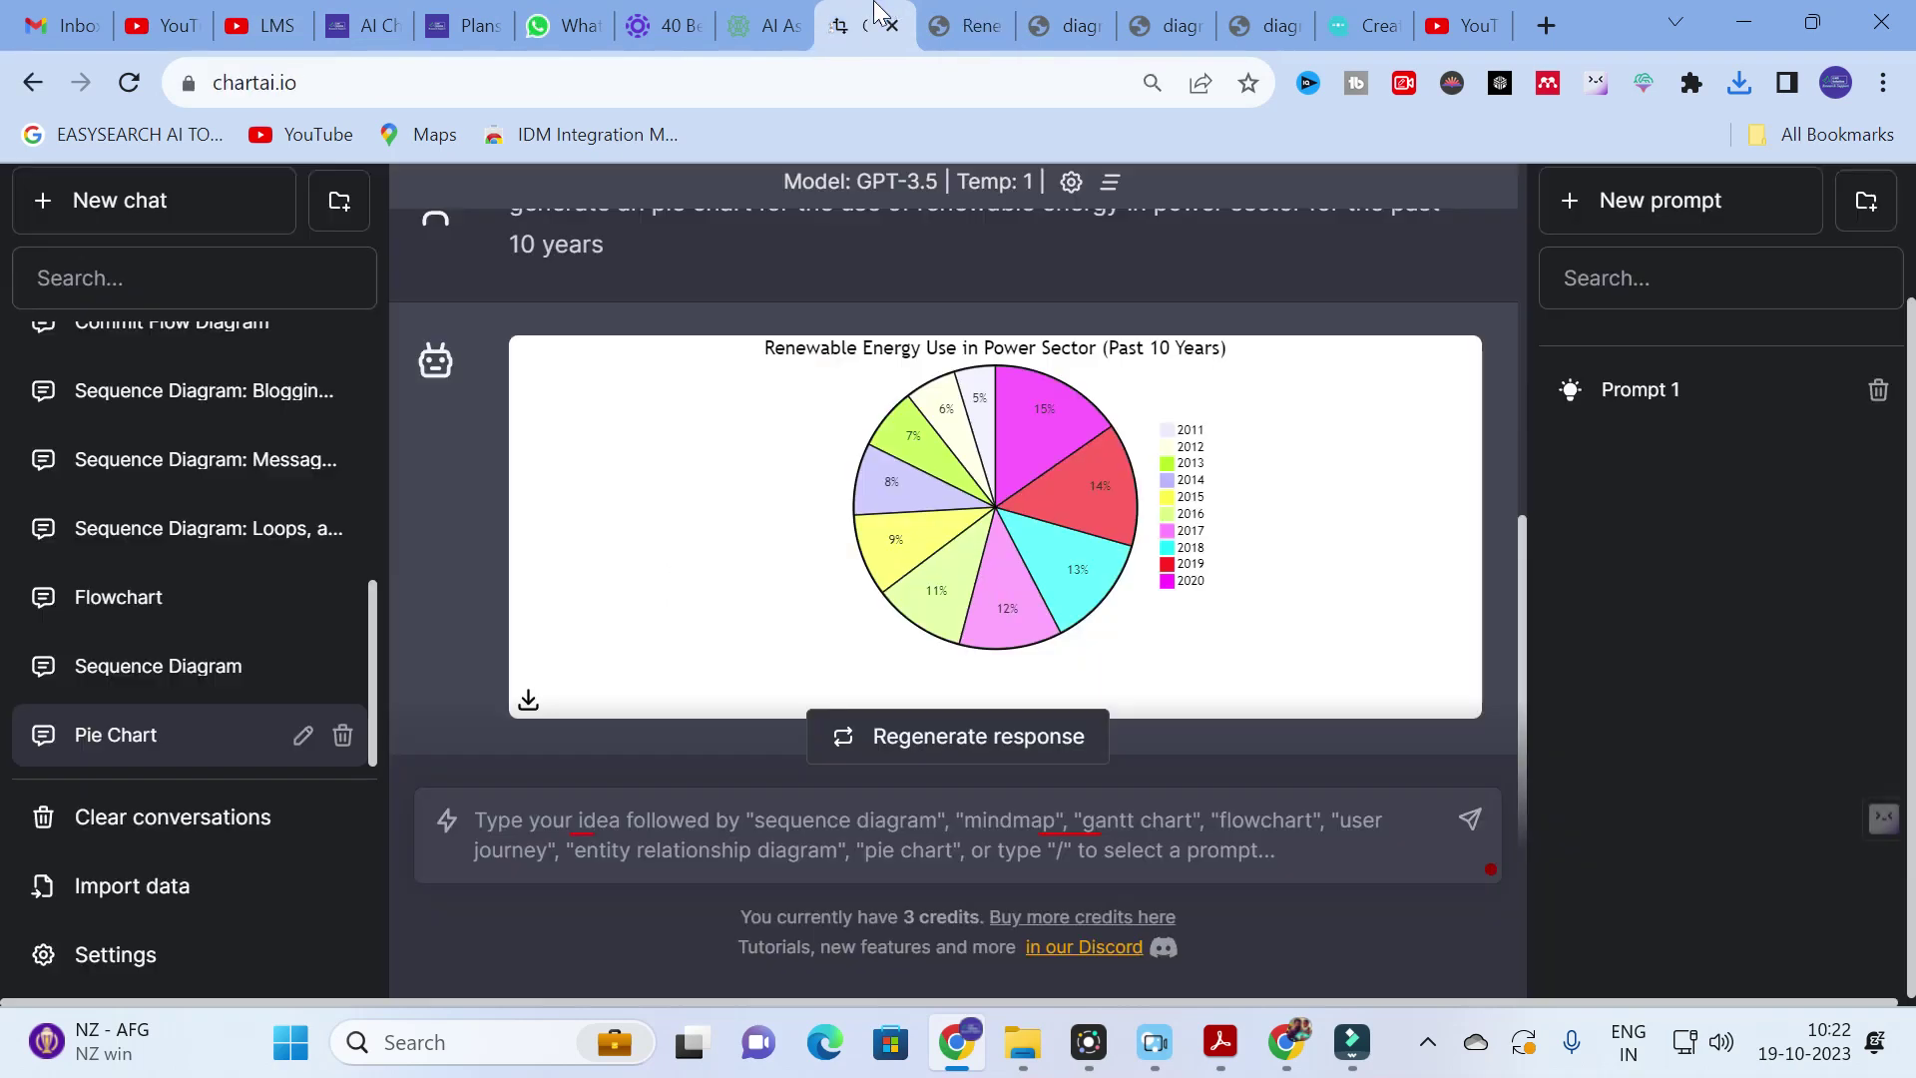
{"action": "scroll", "coordinate": [171, 543], "scroll_direction": "up", "scroll_amount": 10}
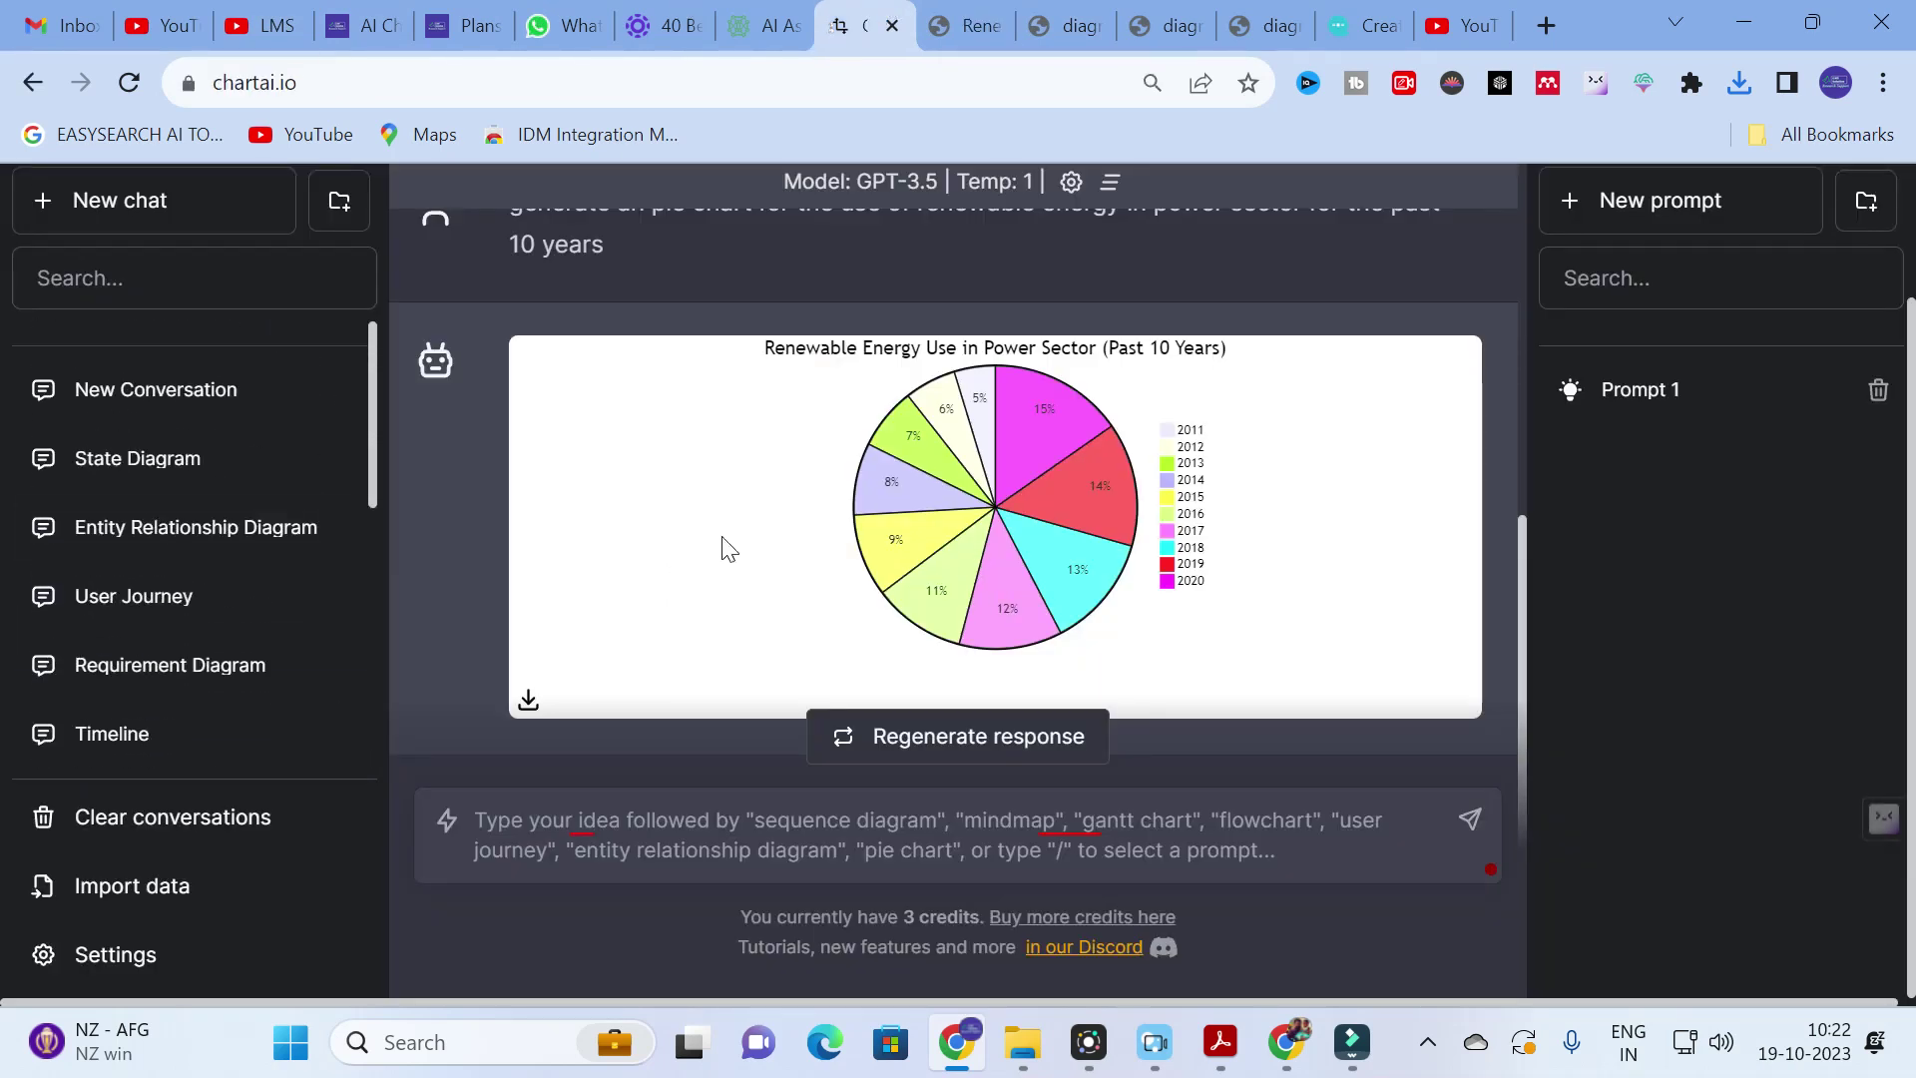
{"action": "scroll", "coordinate": [116, 565], "scroll_direction": "down", "scroll_amount": 3}
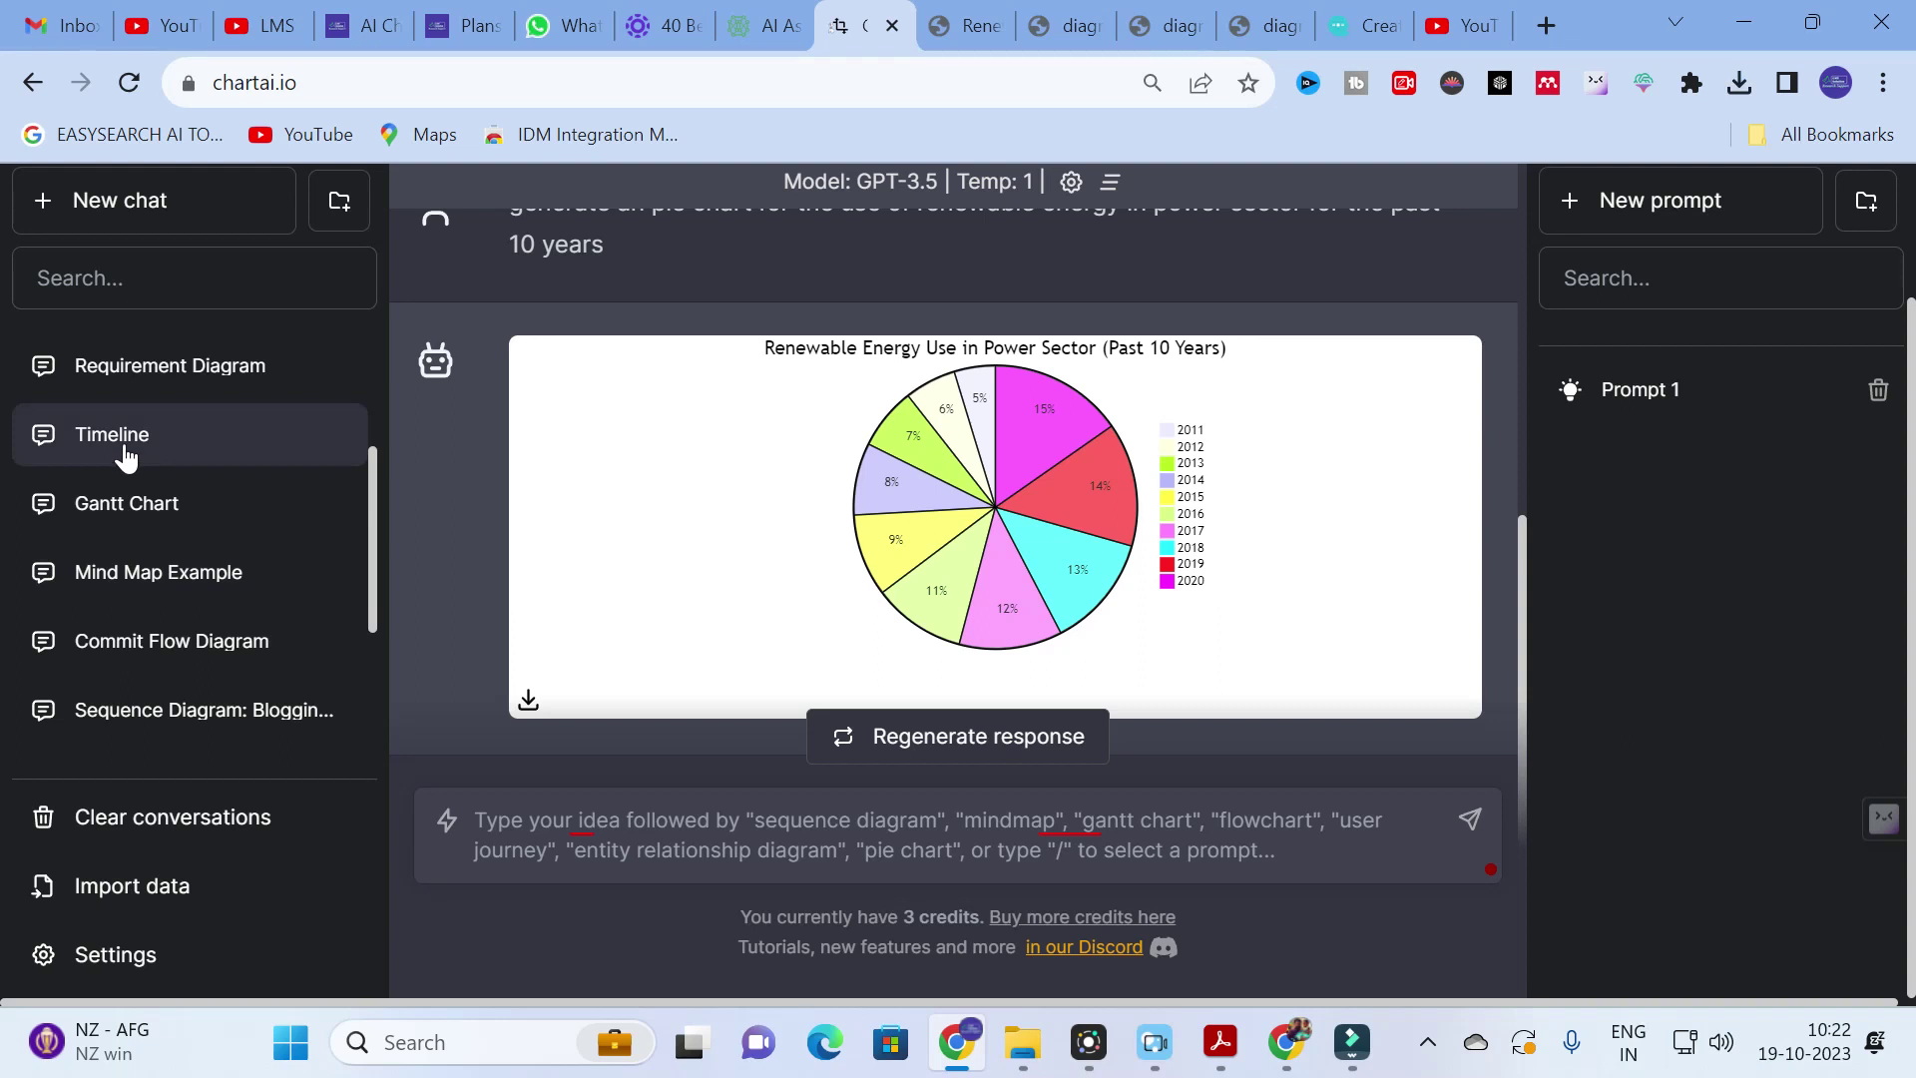
{"action": "left_click", "coordinate": [157, 641]}
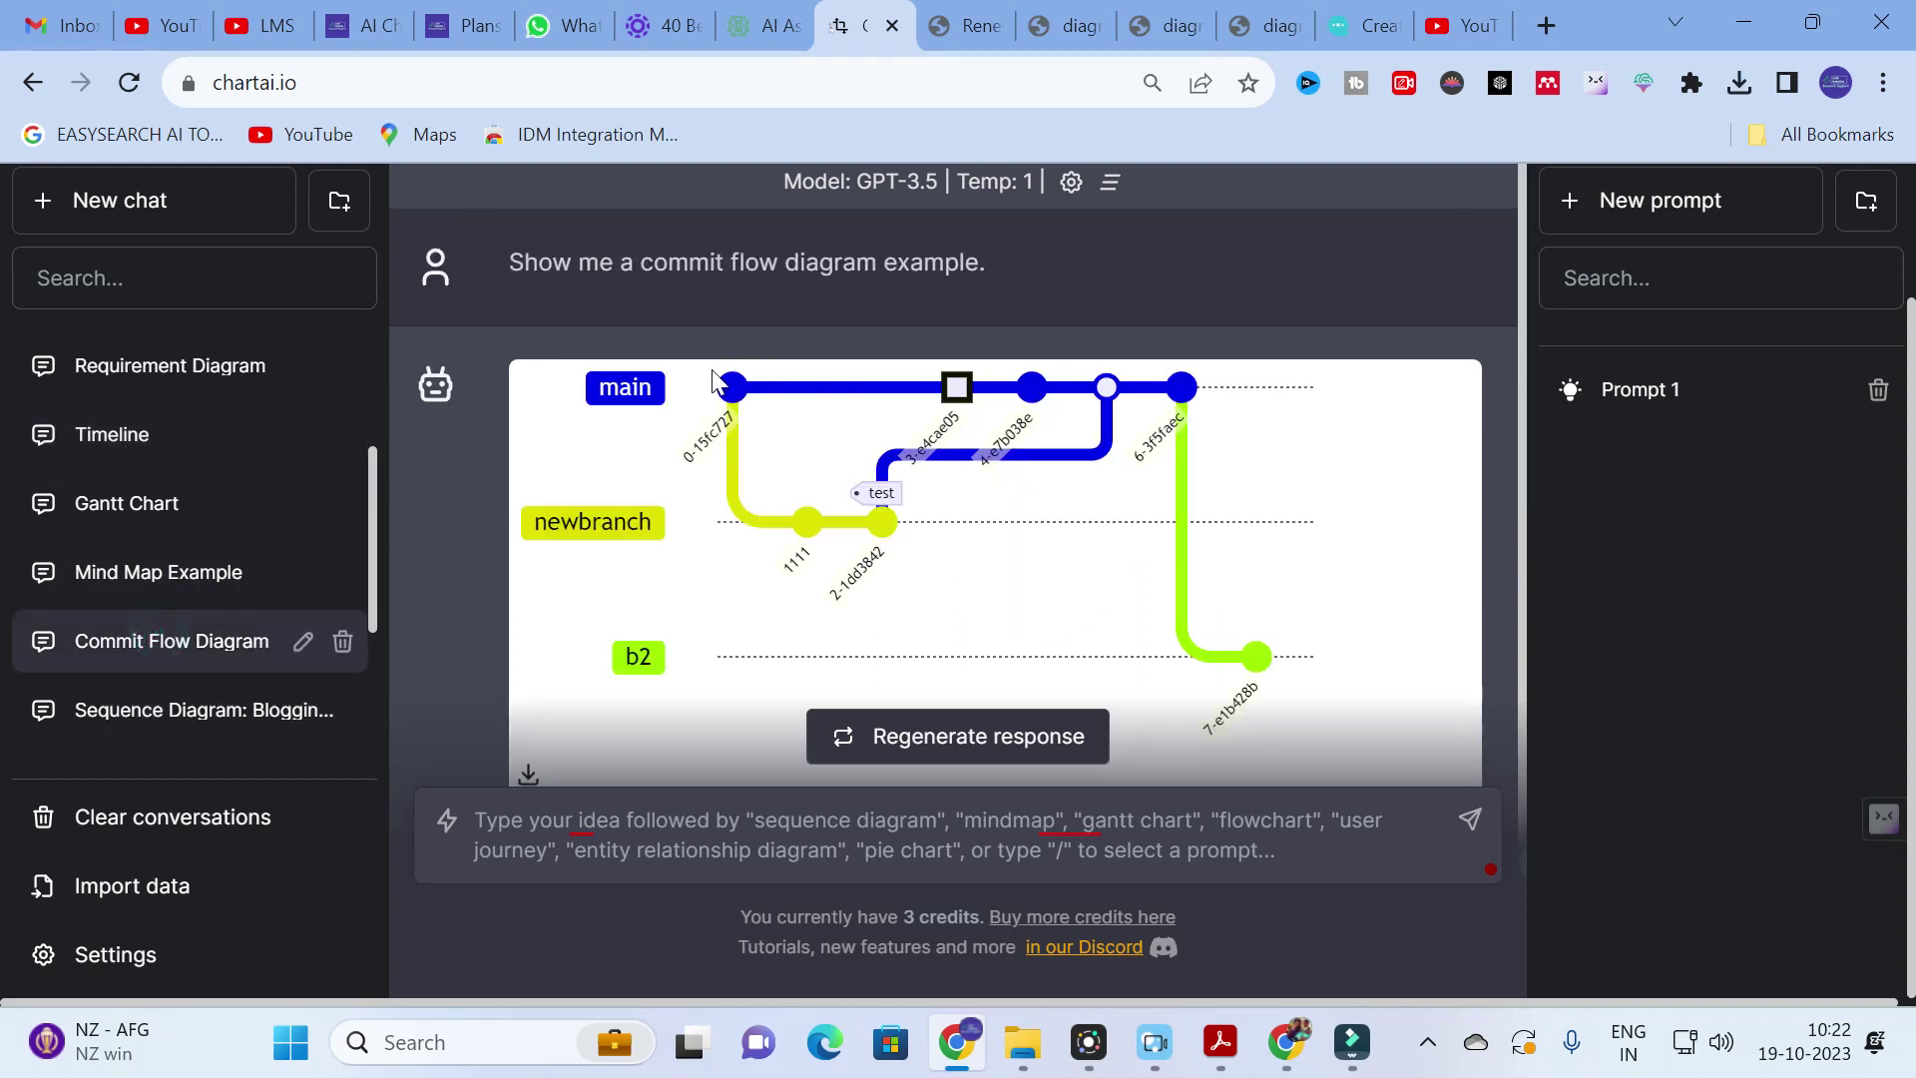
View the basic Sequence Diagram example conversation and the State Diagram example conversation
{"action": "scroll", "coordinate": [154, 598], "scroll_direction": "down", "scroll_amount": 3}
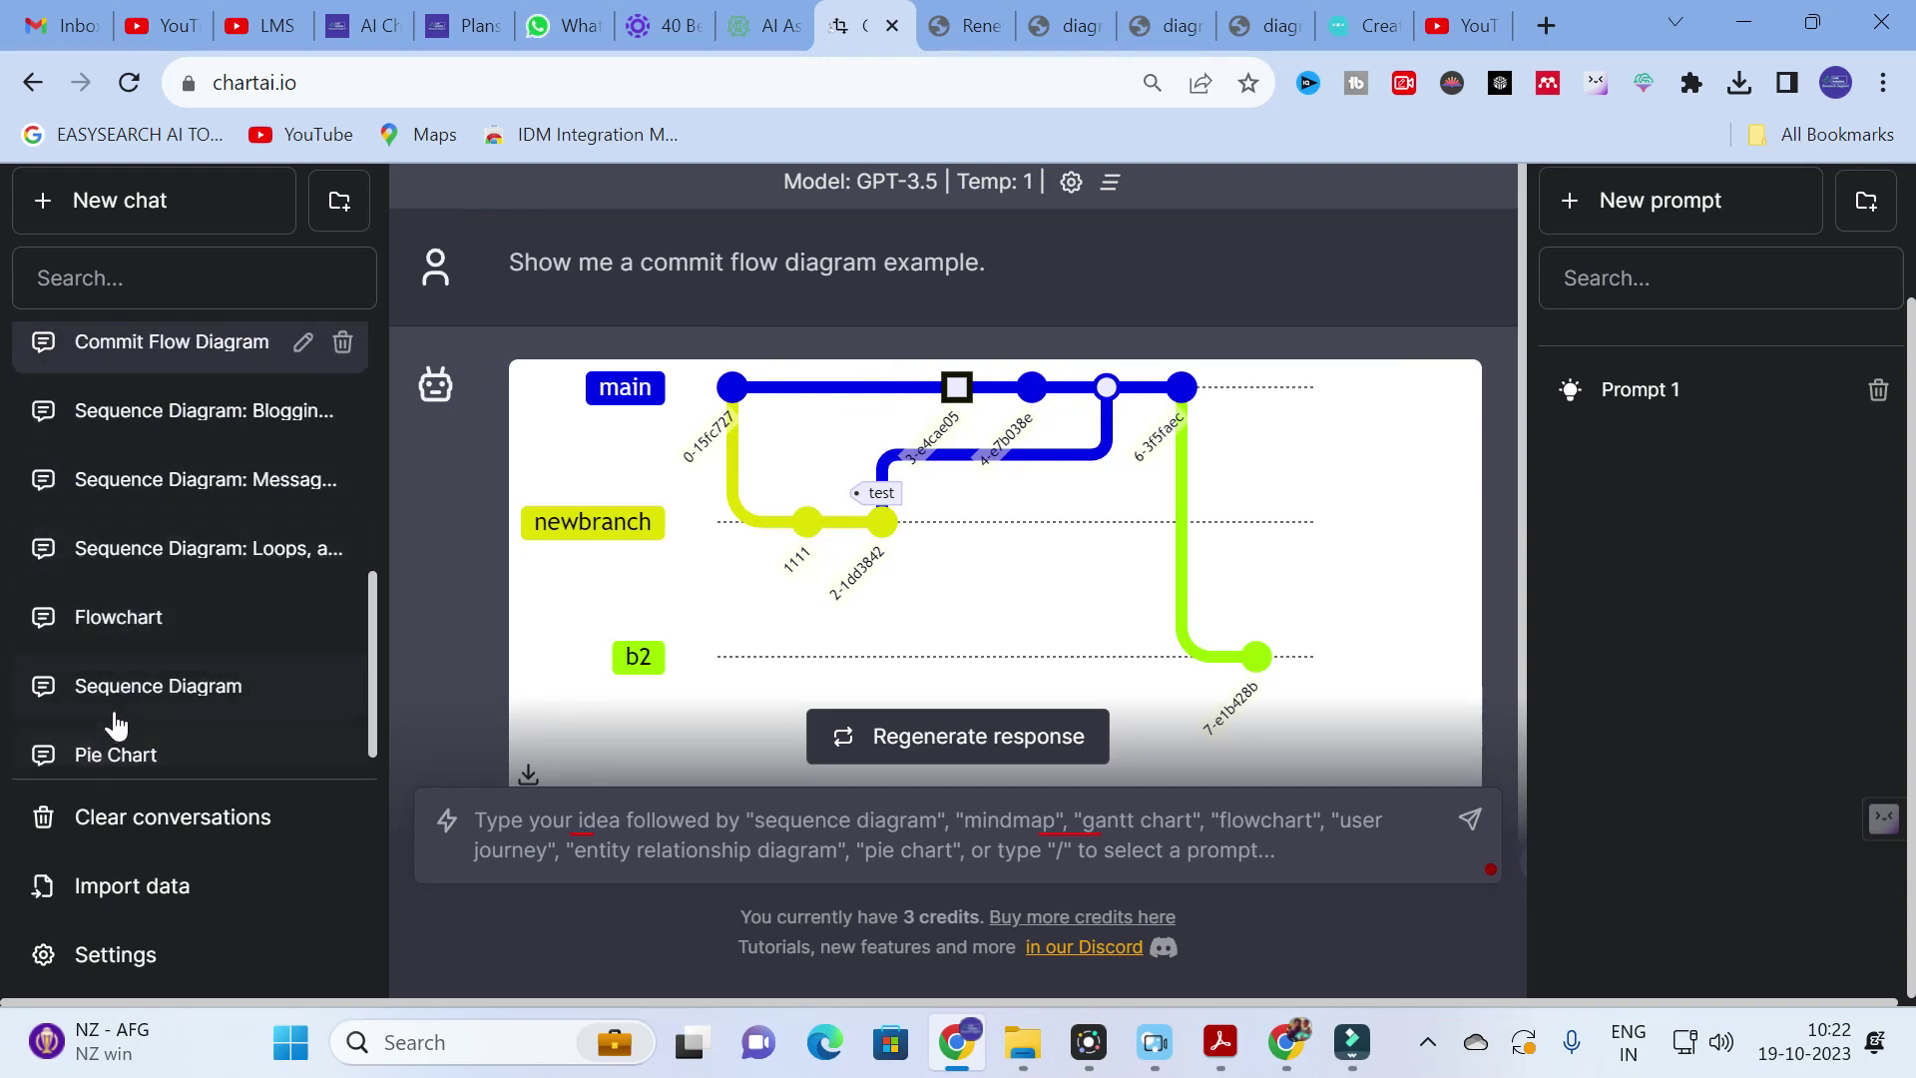
{"action": "left_click", "coordinate": [156, 699]}
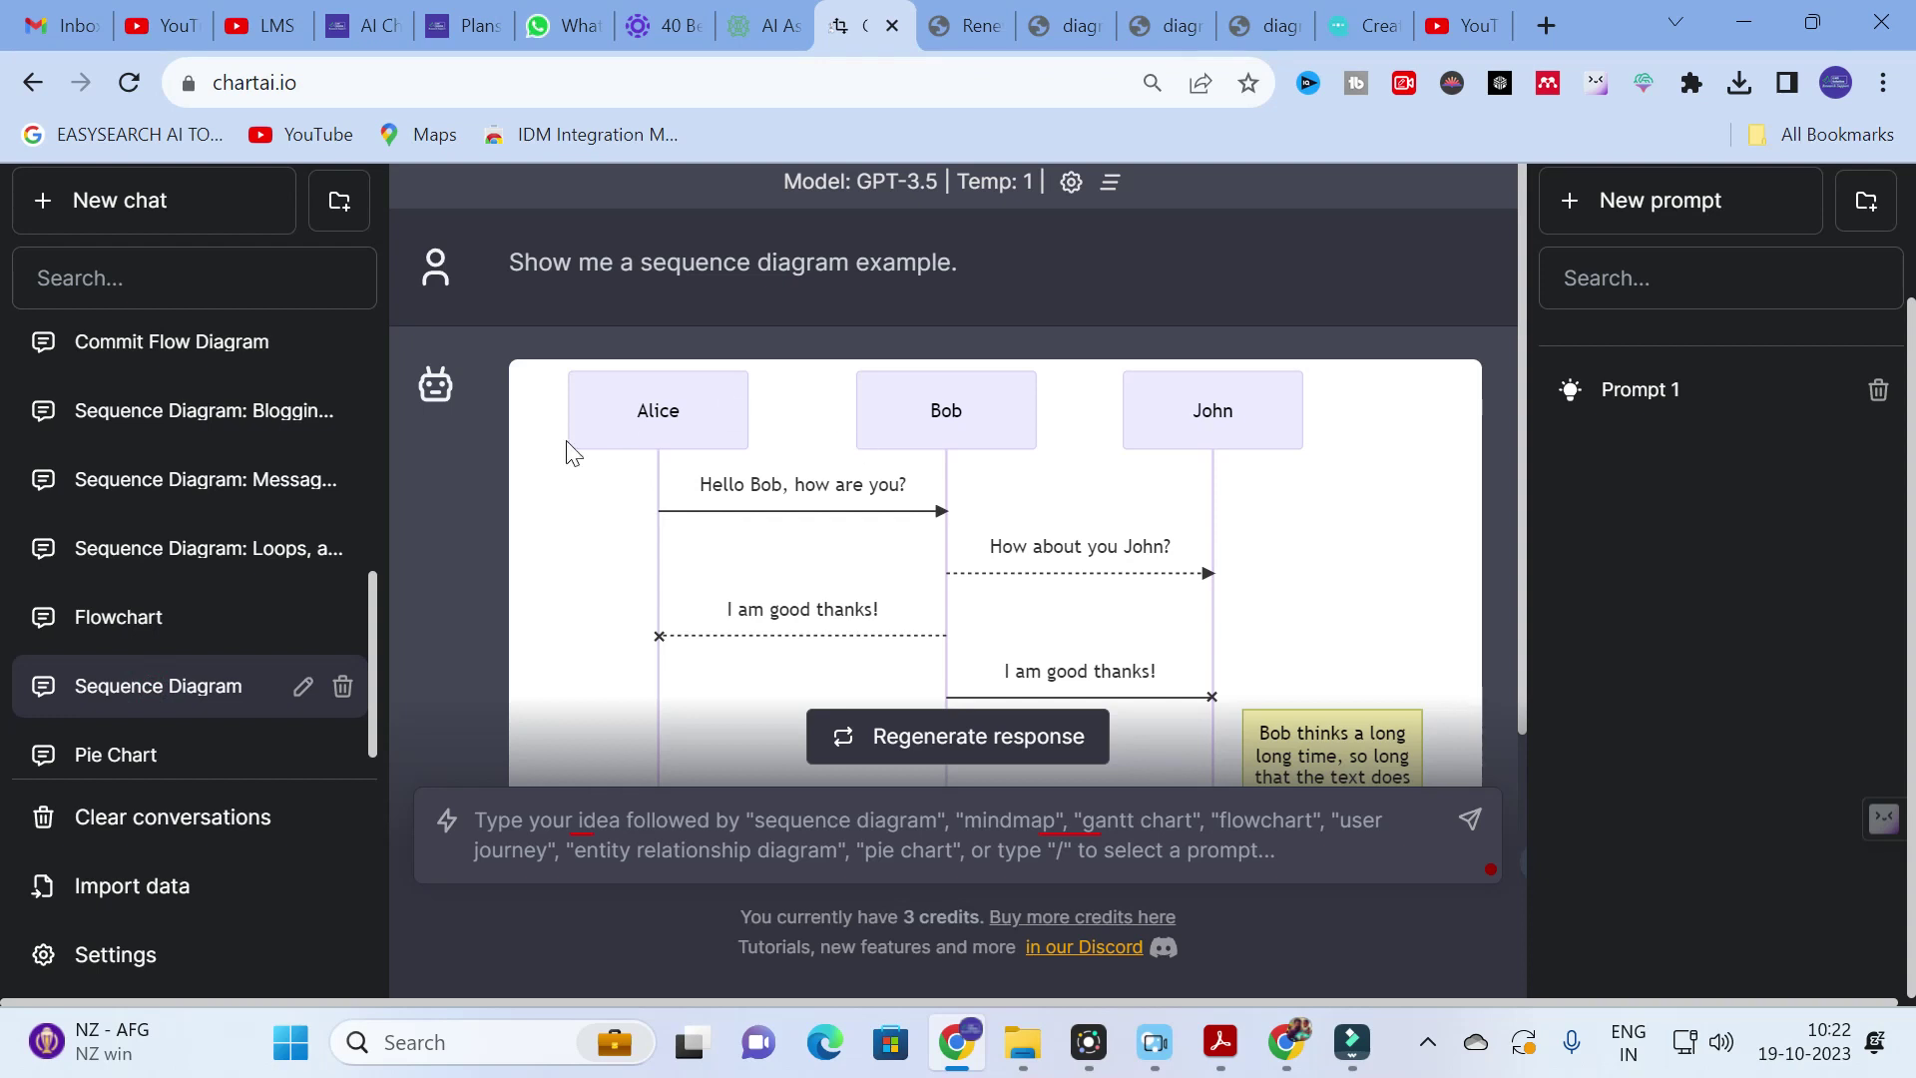
{"action": "left_click", "coordinate": [769, 810]}
{"action": "scroll", "coordinate": [170, 599], "scroll_direction": "up", "scroll_amount": 5}
{"action": "scroll", "coordinate": [60, 599], "scroll_direction": "up", "scroll_amount": 5}
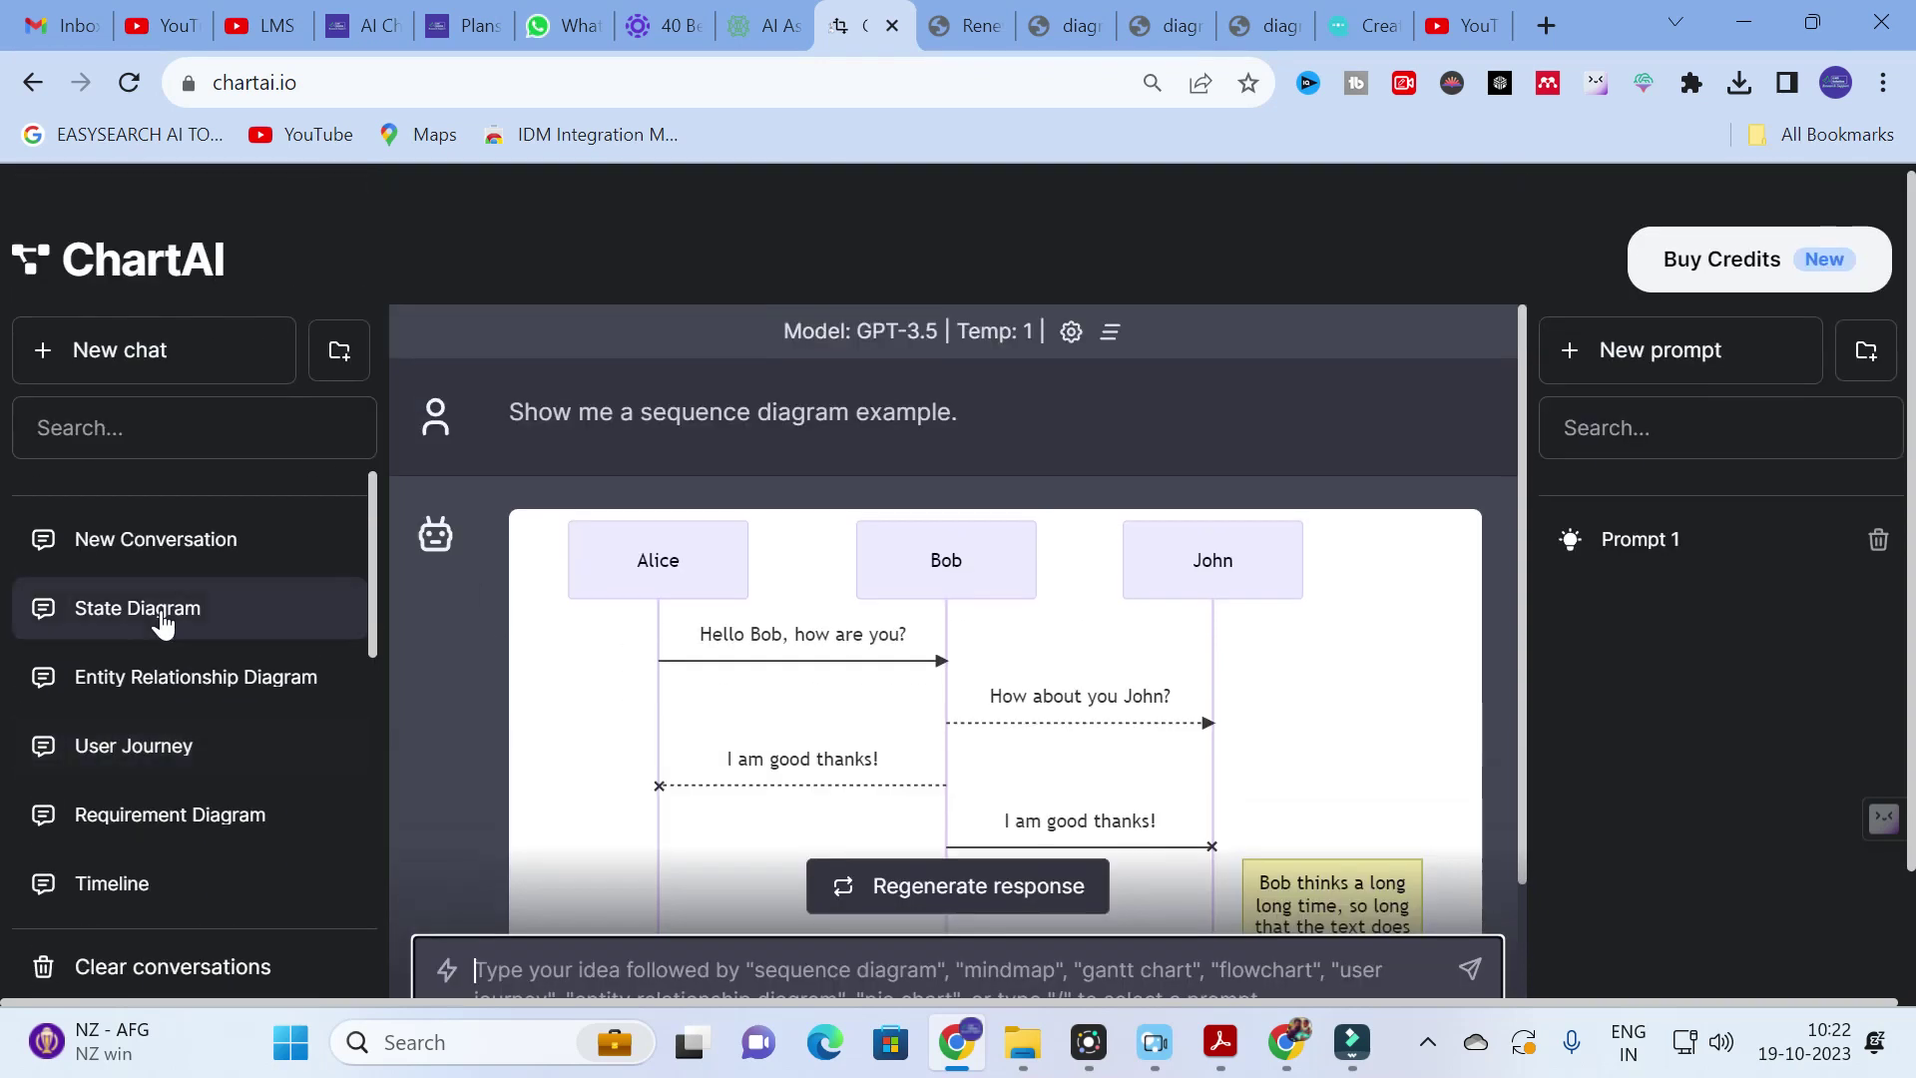
{"action": "left_click", "coordinate": [163, 619]}
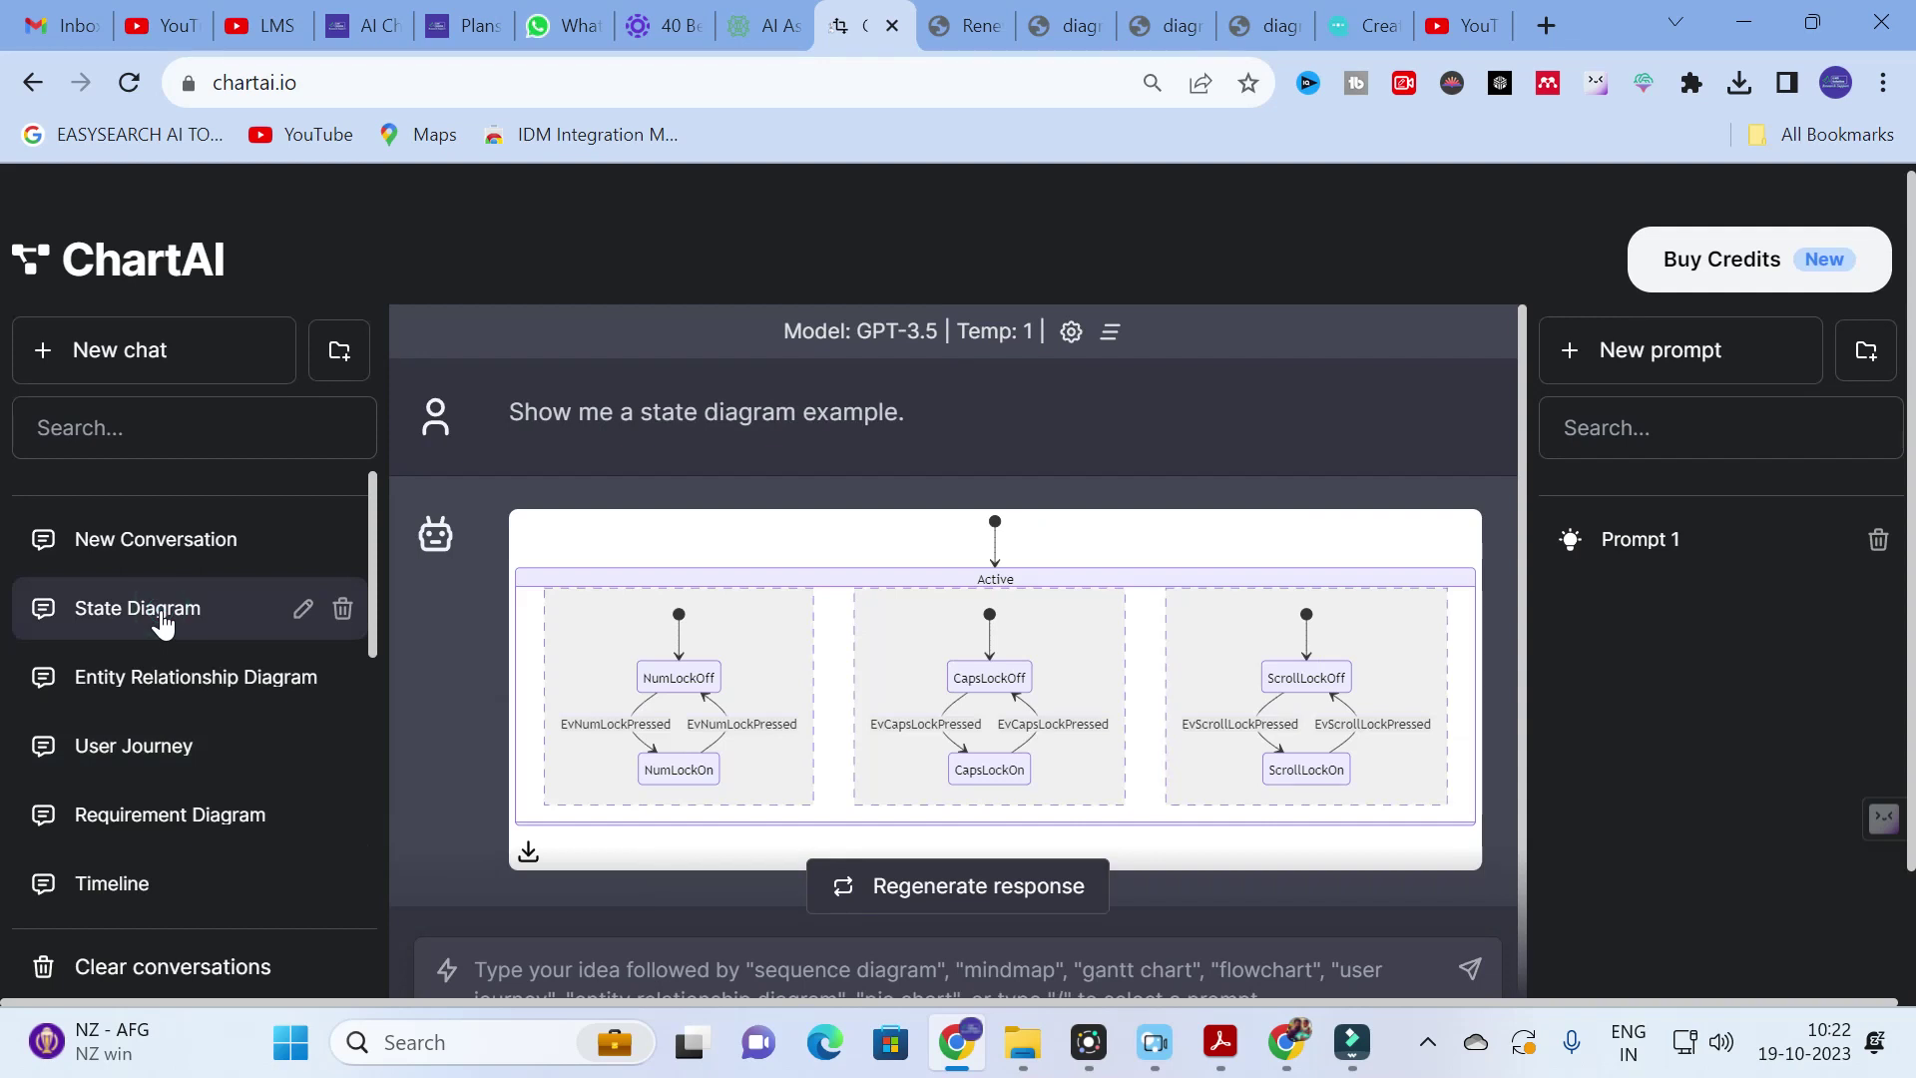
Open the empty New Conversation and place the cursor in its prompt field
{"action": "left_click", "coordinate": [174, 542]}
{"action": "scroll", "coordinate": [728, 736], "scroll_direction": "down", "scroll_amount": 2}
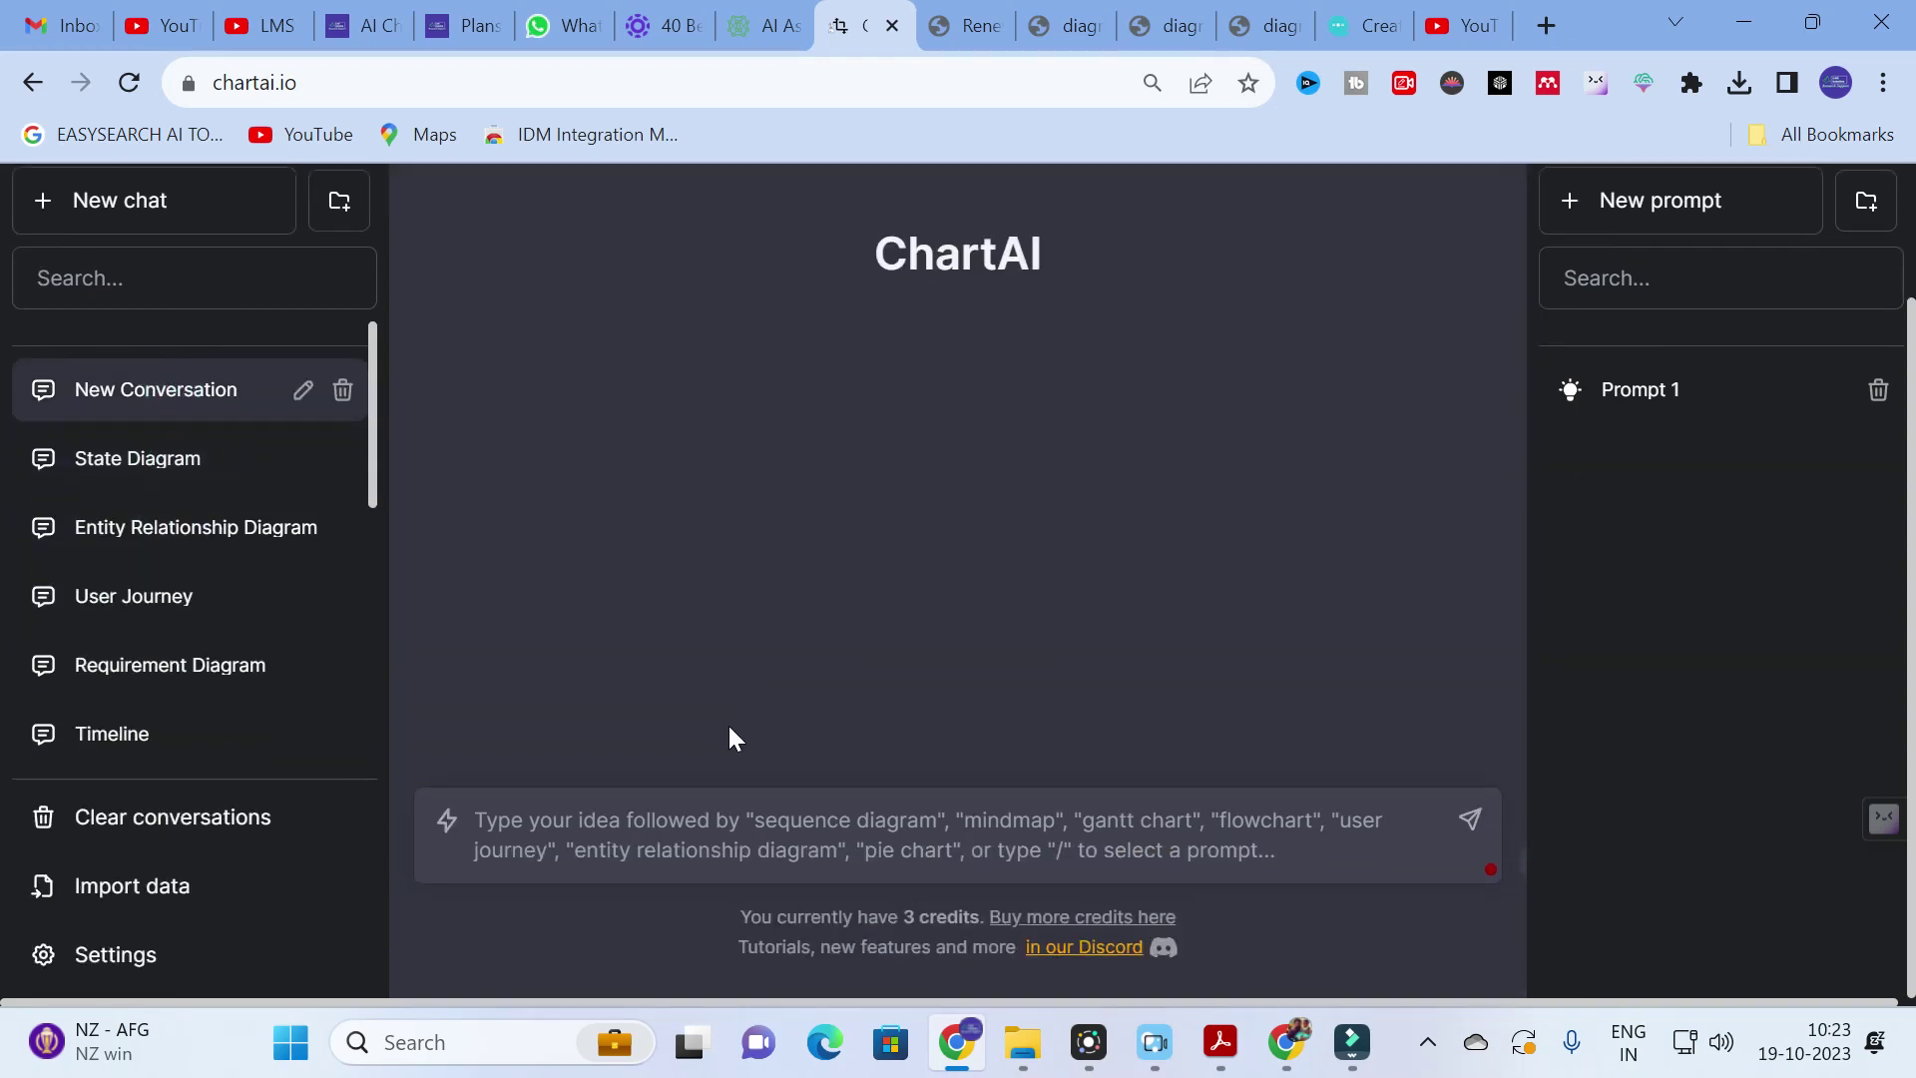
{"action": "left_click", "coordinate": [603, 823]}
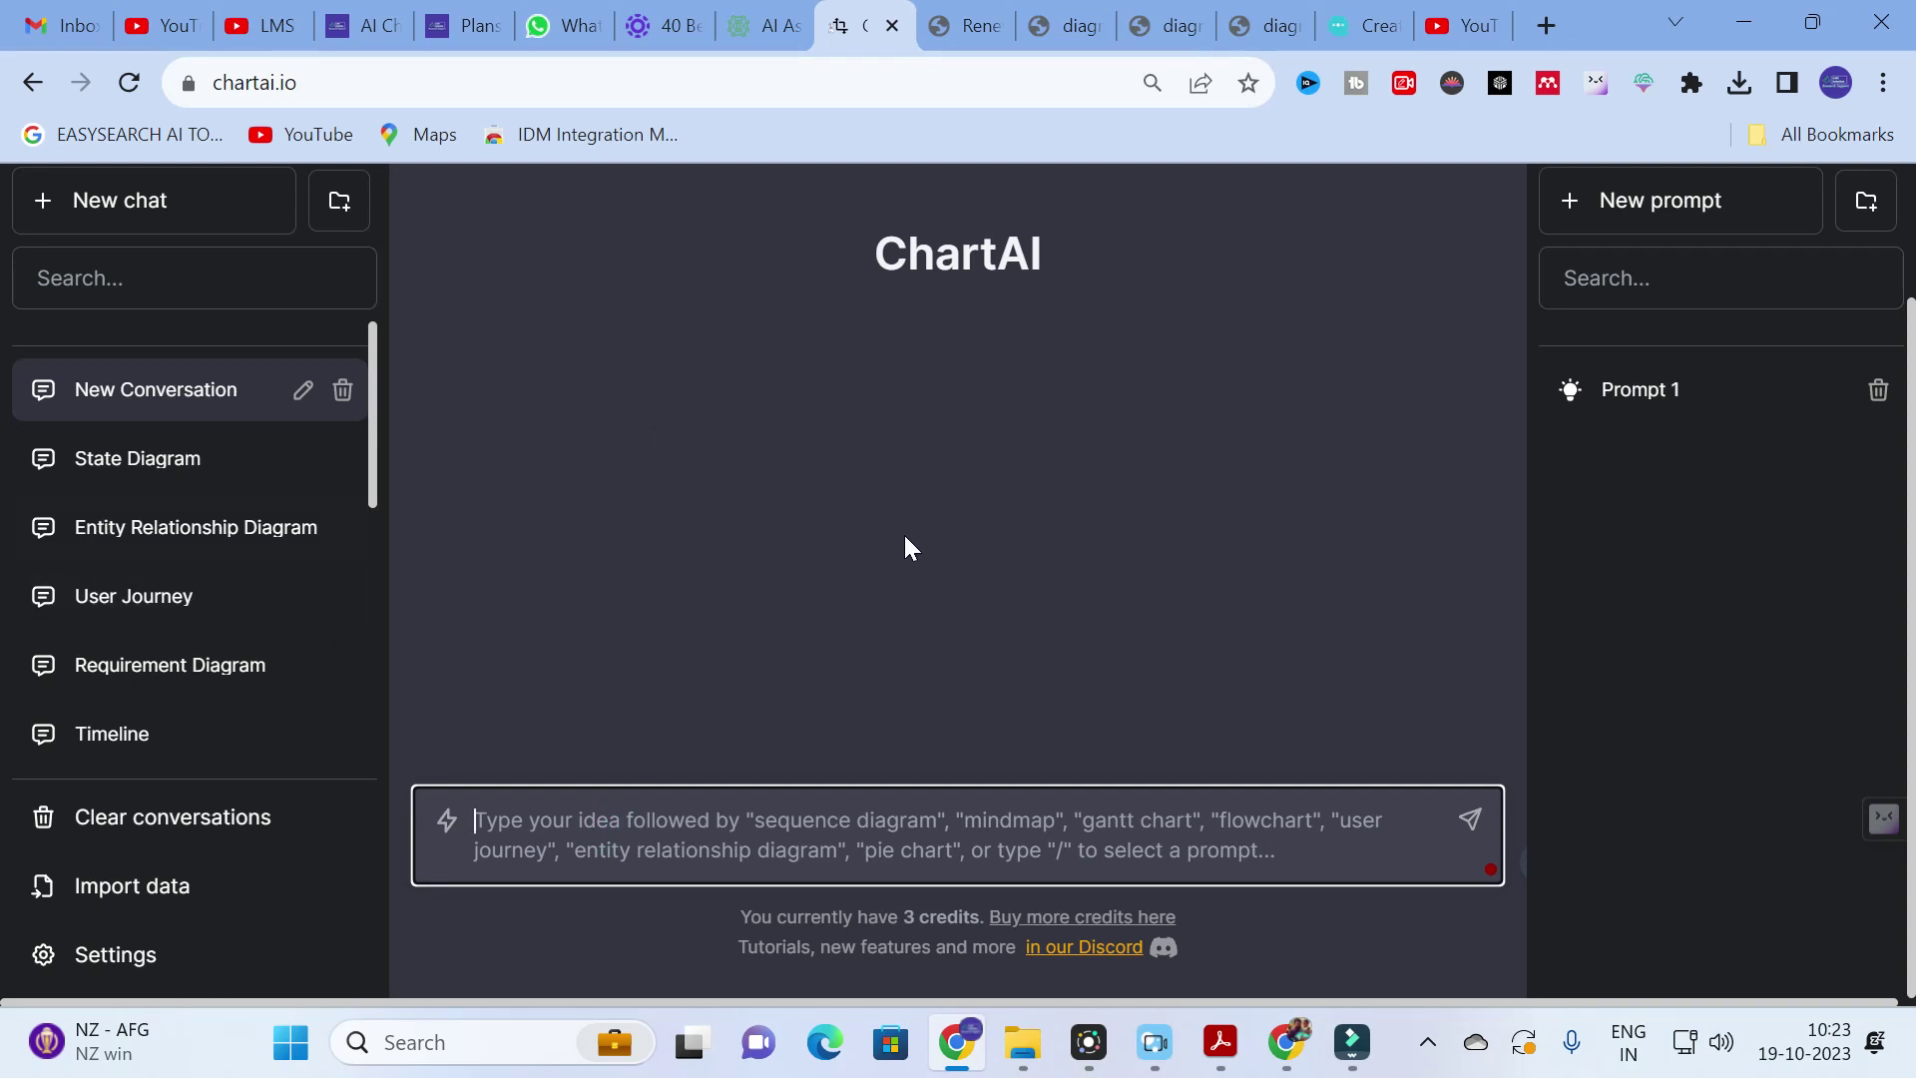
{"action": "scroll", "coordinate": [906, 544], "scroll_direction": "up", "scroll_amount": 2}
{"action": "scroll", "coordinate": [888, 561], "scroll_direction": "down", "scroll_amount": 2}
{"action": "scroll", "coordinate": [888, 569], "scroll_direction": "up", "scroll_amount": 2}
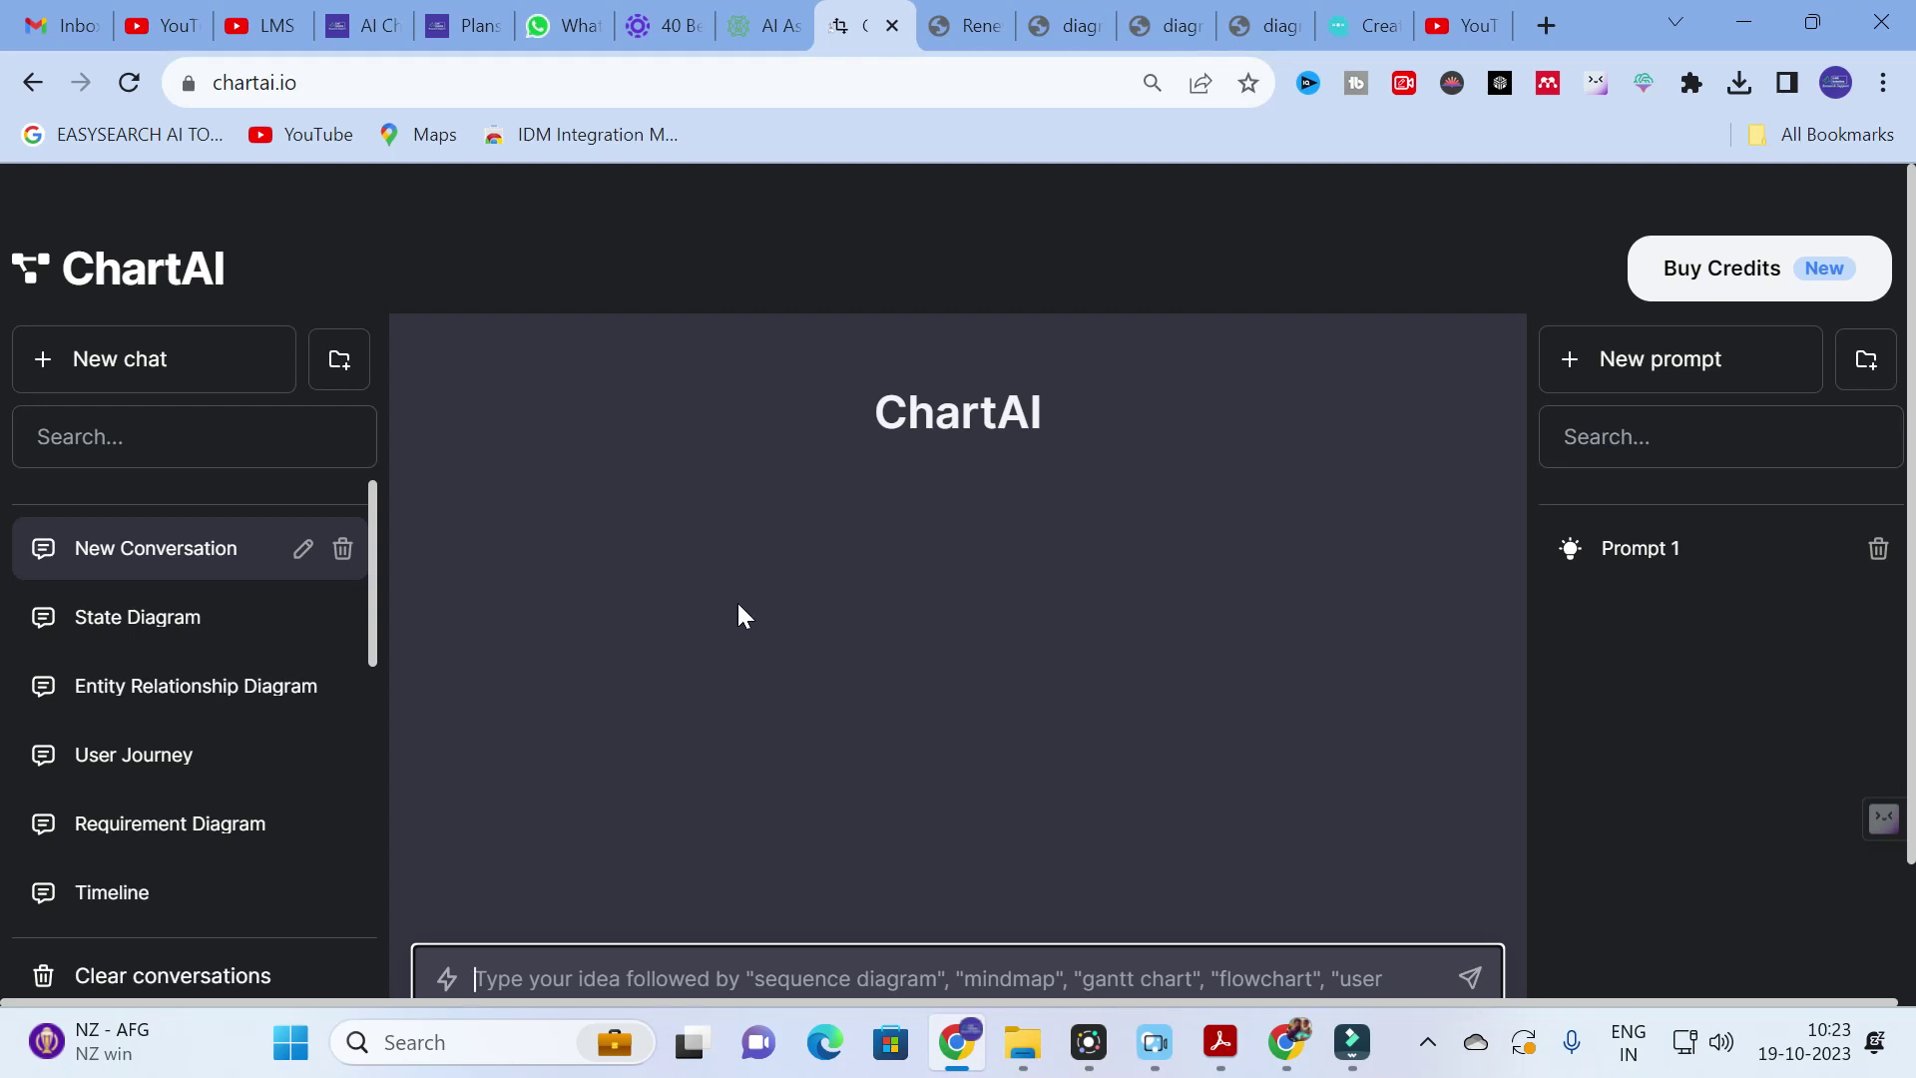
{"action": "scroll", "coordinate": [739, 606], "scroll_direction": "down", "scroll_amount": 2}
{"action": "scroll", "coordinate": [740, 604], "scroll_direction": "up", "scroll_amount": 2}
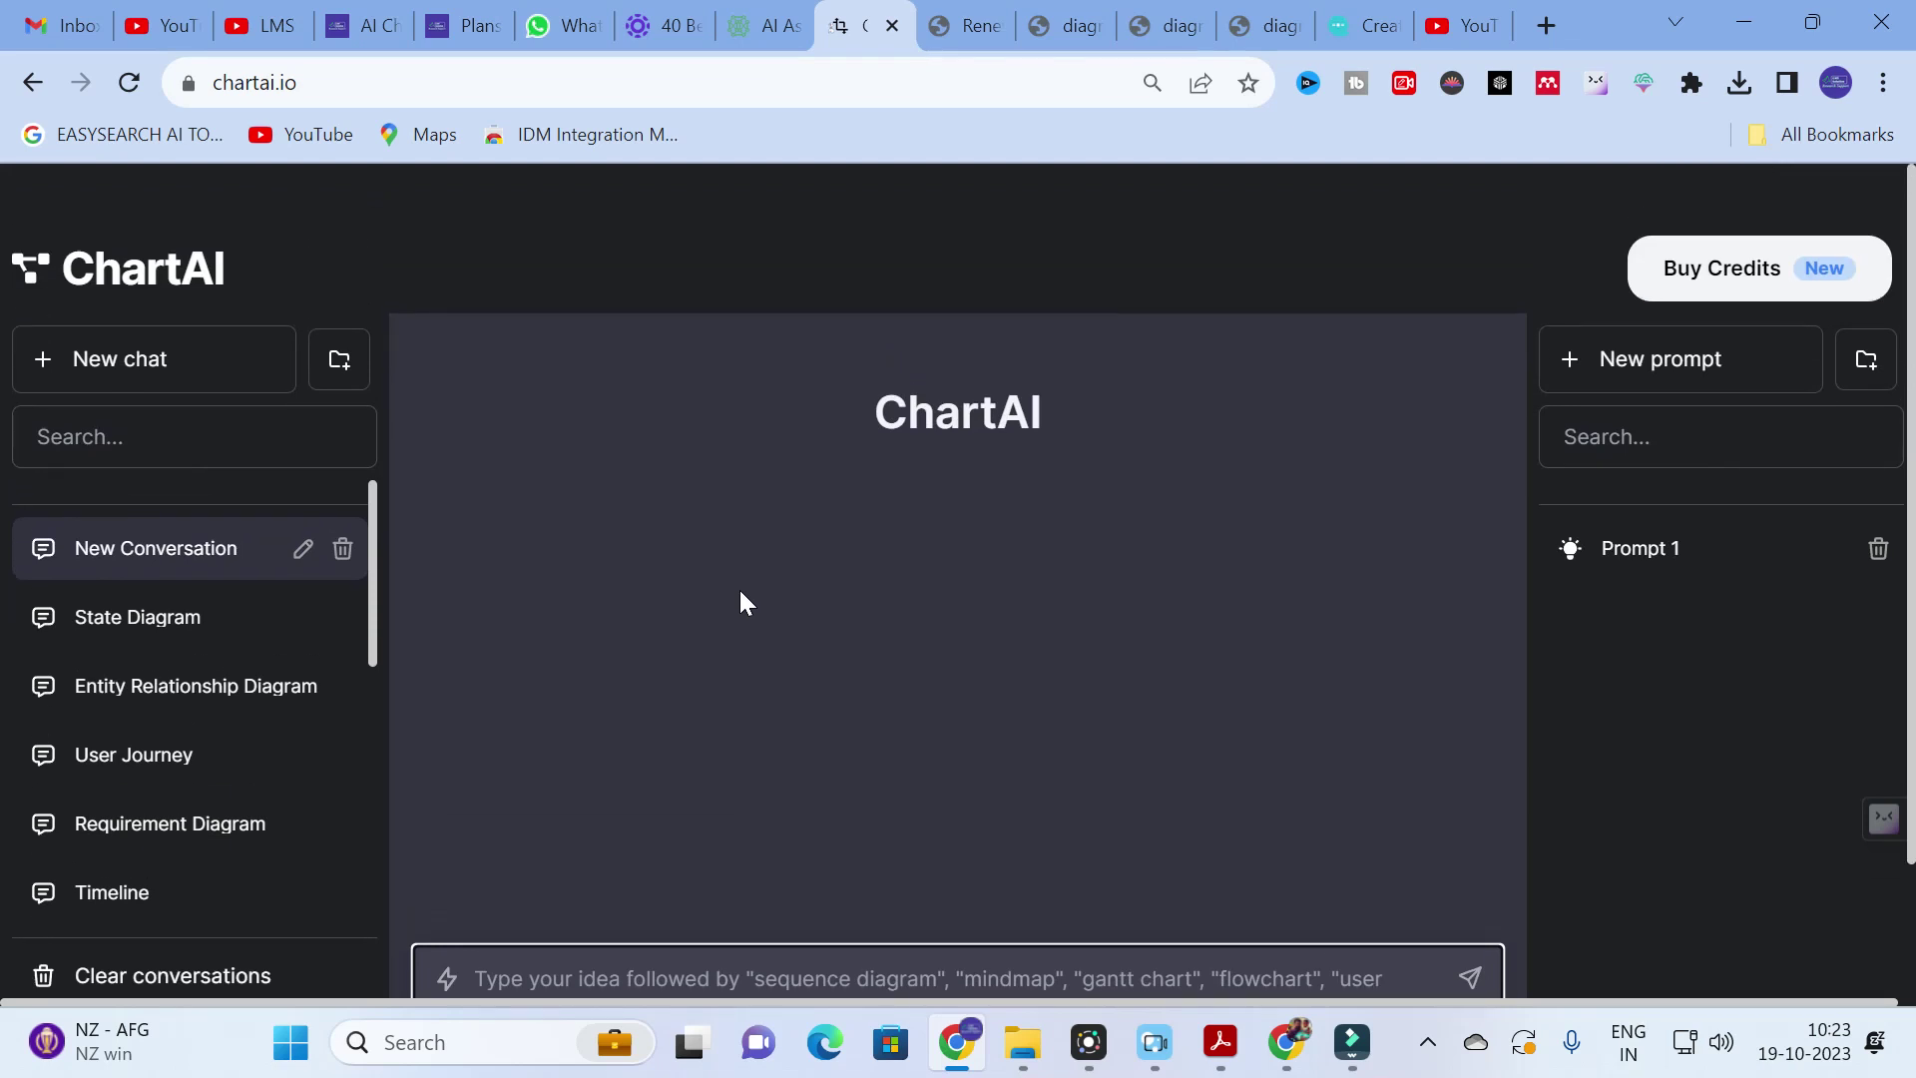